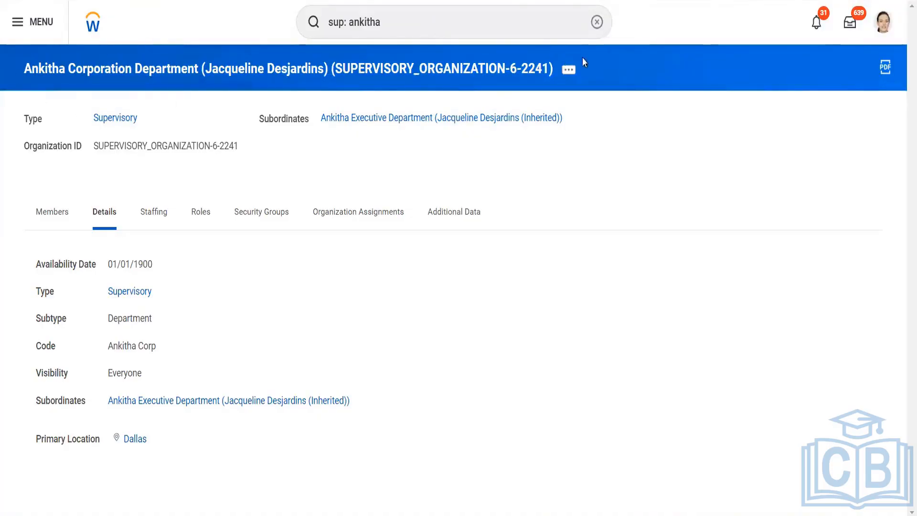
left_click(569, 70)
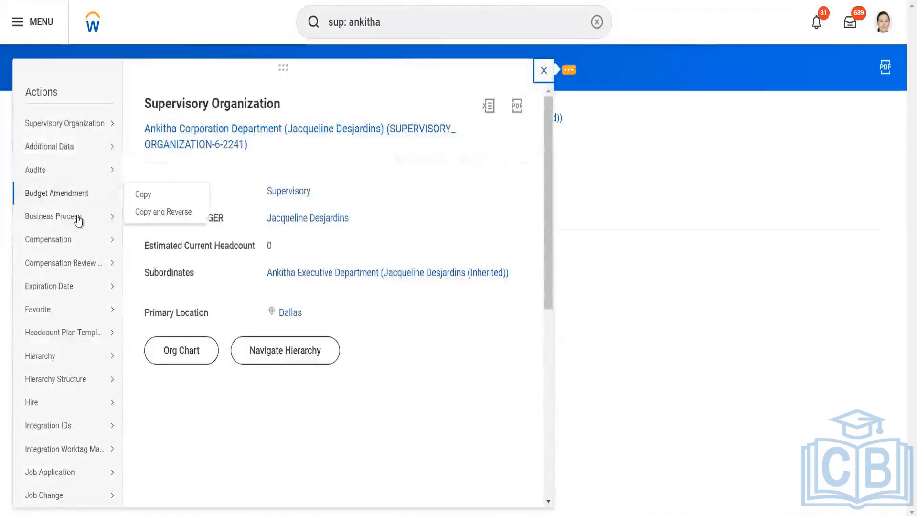
mouse_move(74, 219)
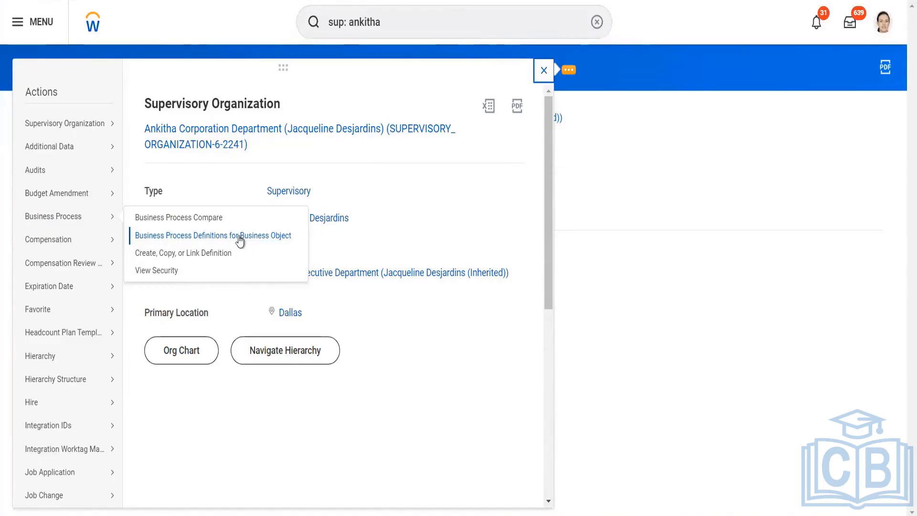
left_click(608, 144)
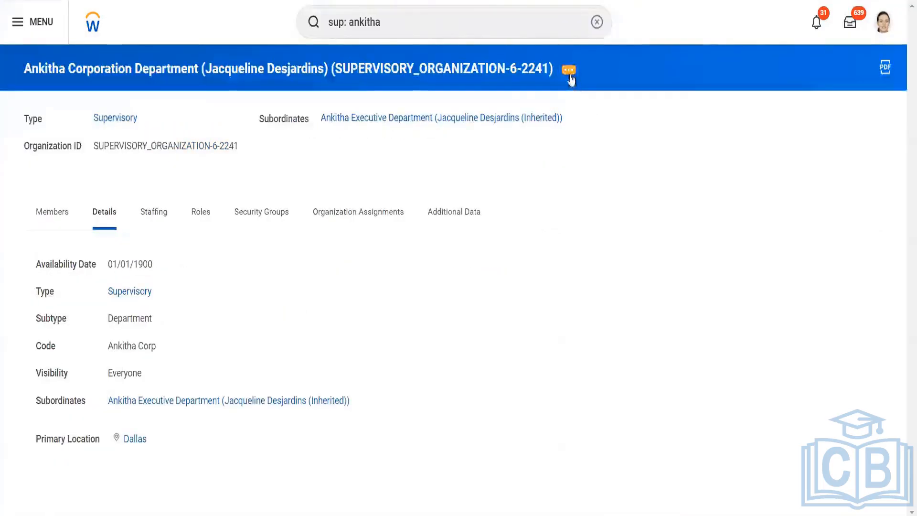
Step: Run Business Process Definitions for Business Object for the Ankitha Corporation Department, viewed as of 01/04/2024
left_click(572, 78)
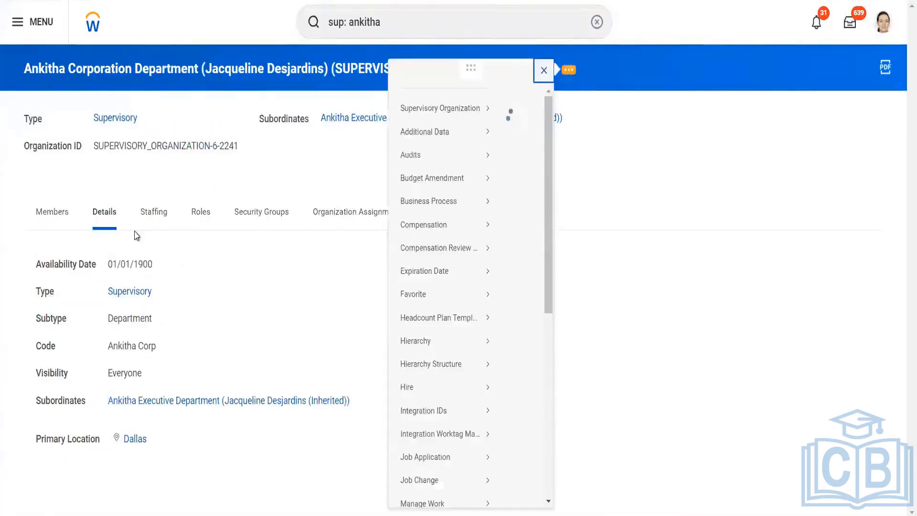
mouse_move(21, 225)
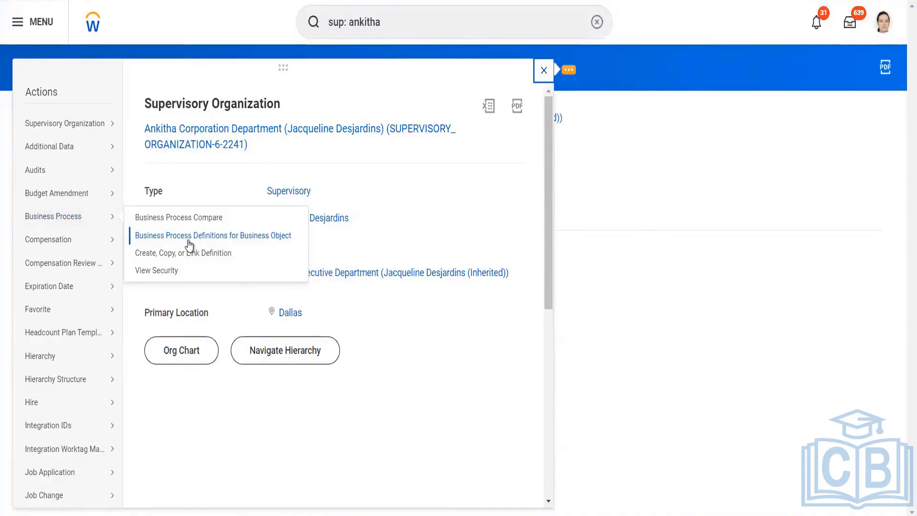
left_click(246, 243)
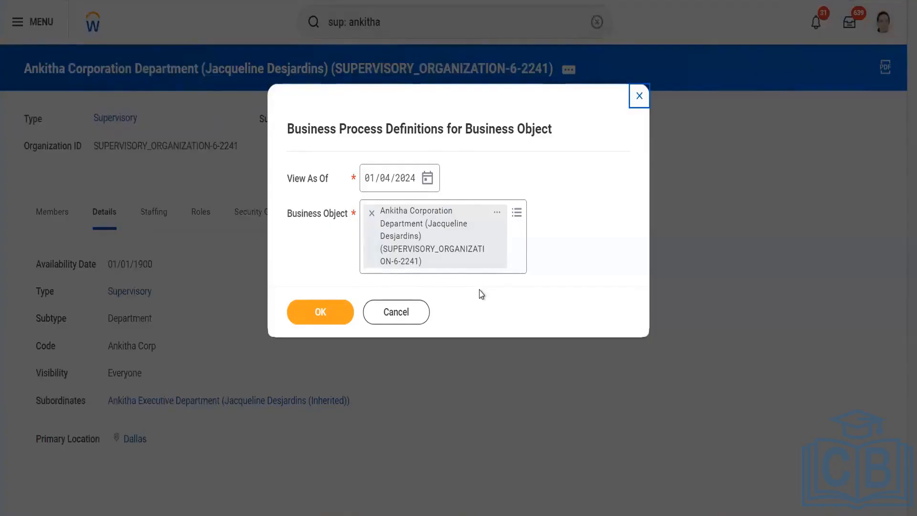
left_click(330, 313)
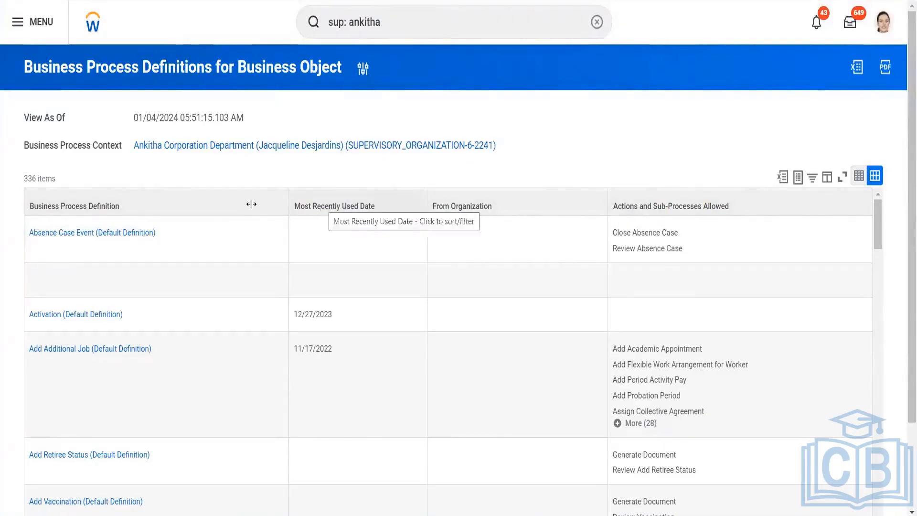
Step: Search the filter values of the Business Process Definition column for "hire"
left_click(117, 206)
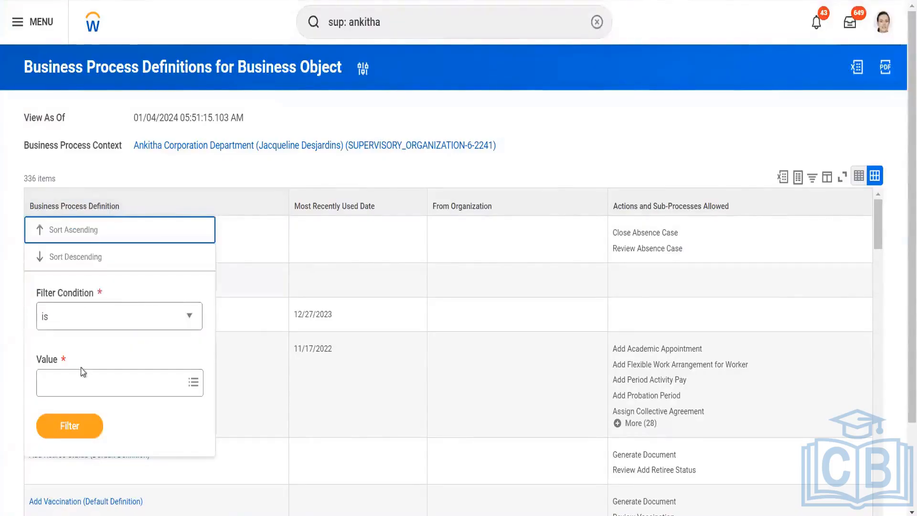
left_click(72, 386)
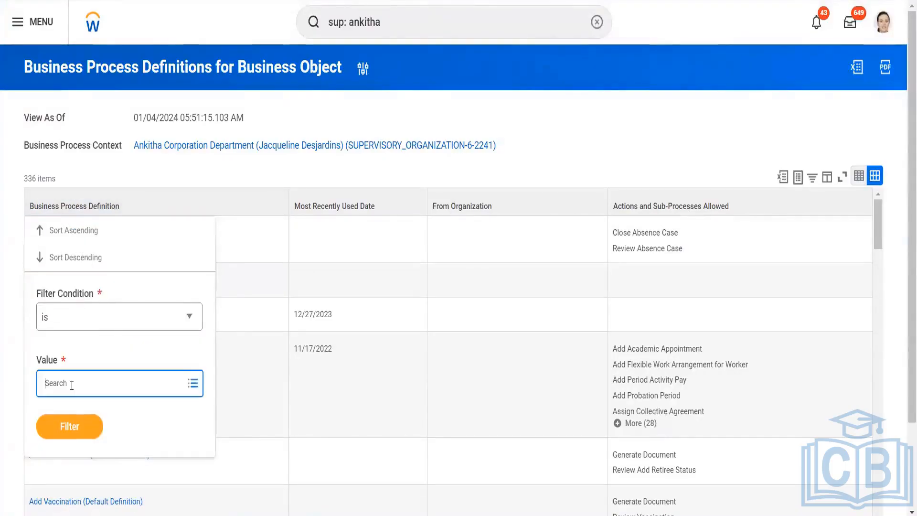
type("hire")
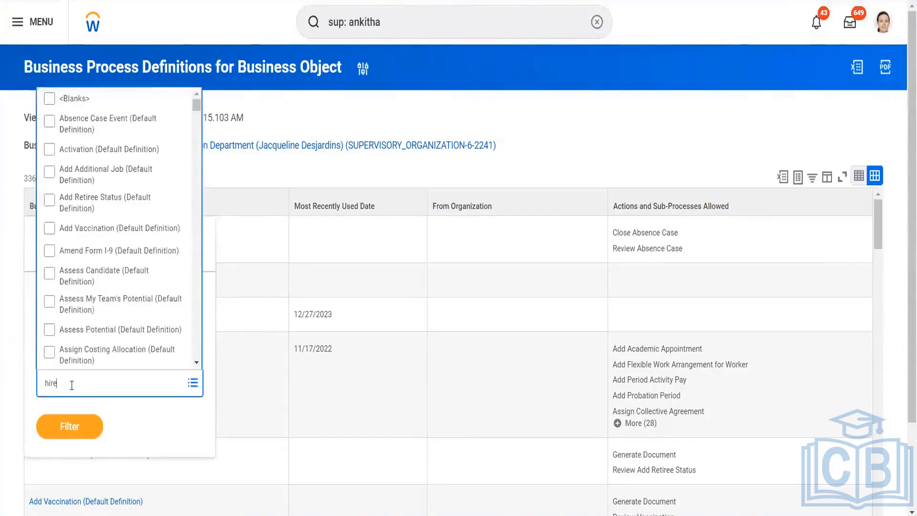
key("Return")
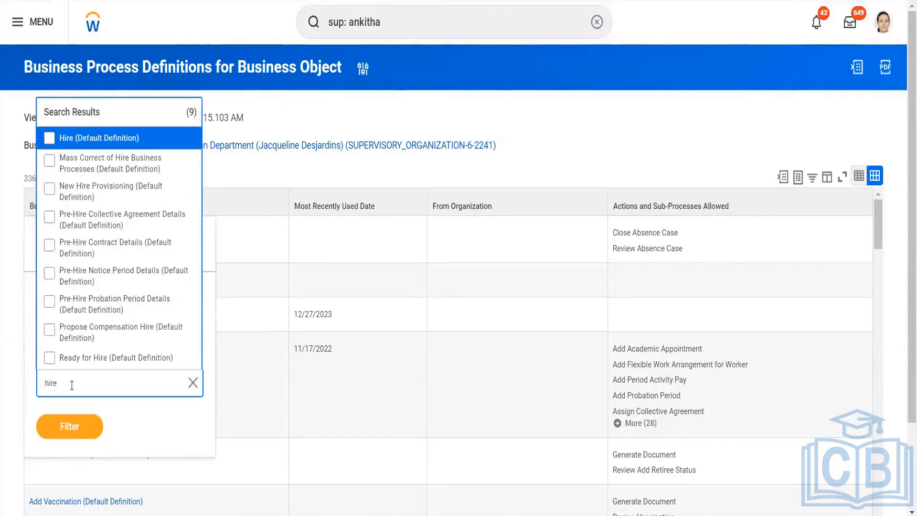
left_click(524, 128)
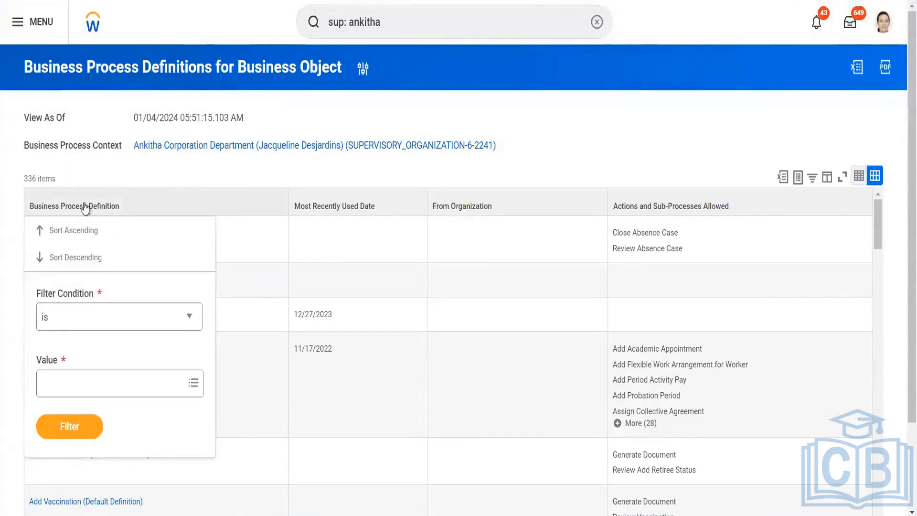
Step: Try to choose Hire (Default Definition) as the Business Process Definition column's filter value after searching for "hire"
left_click(70, 383)
type("h")
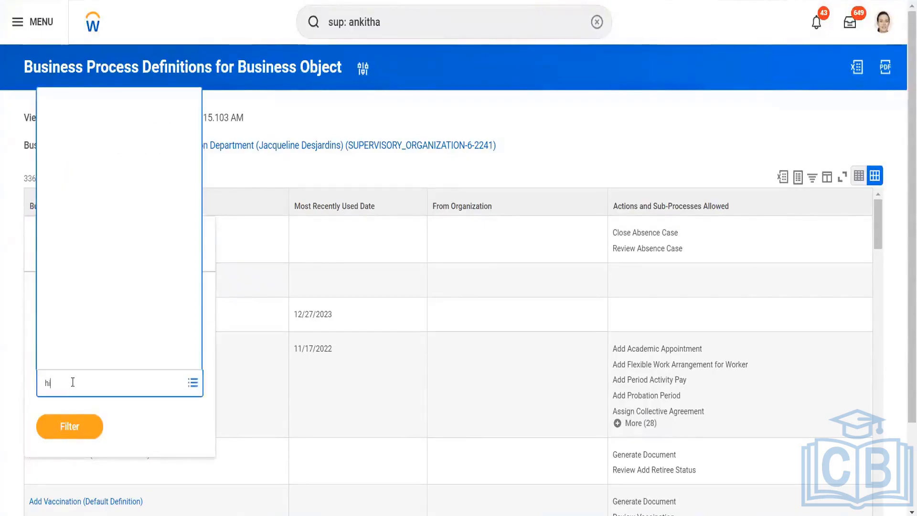
type("ire")
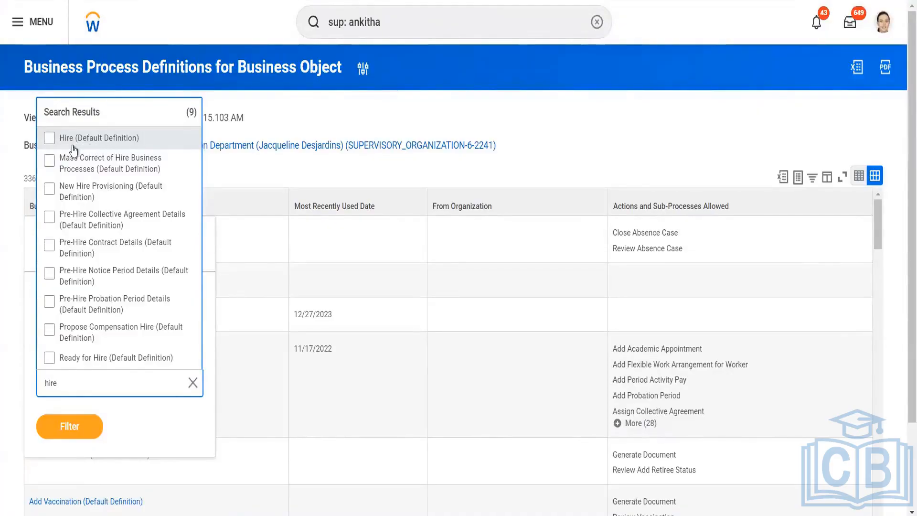
left_click(129, 145)
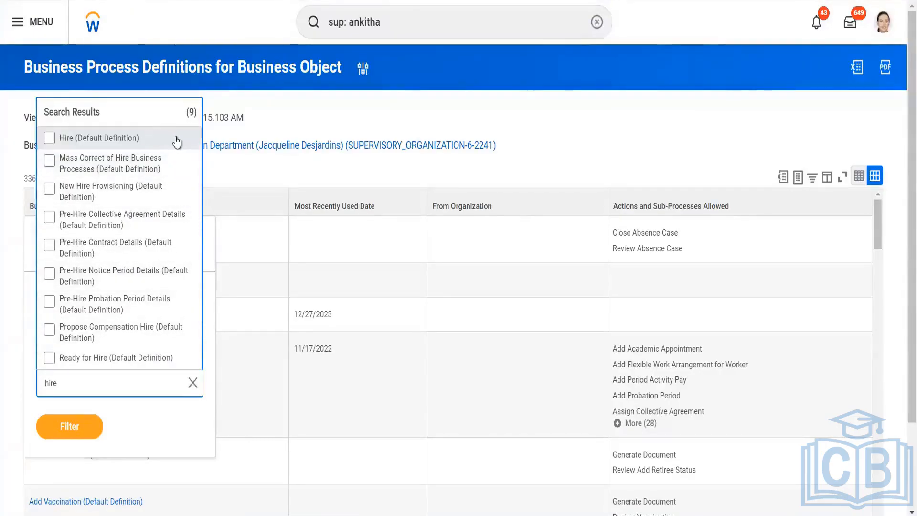
left_click(53, 139)
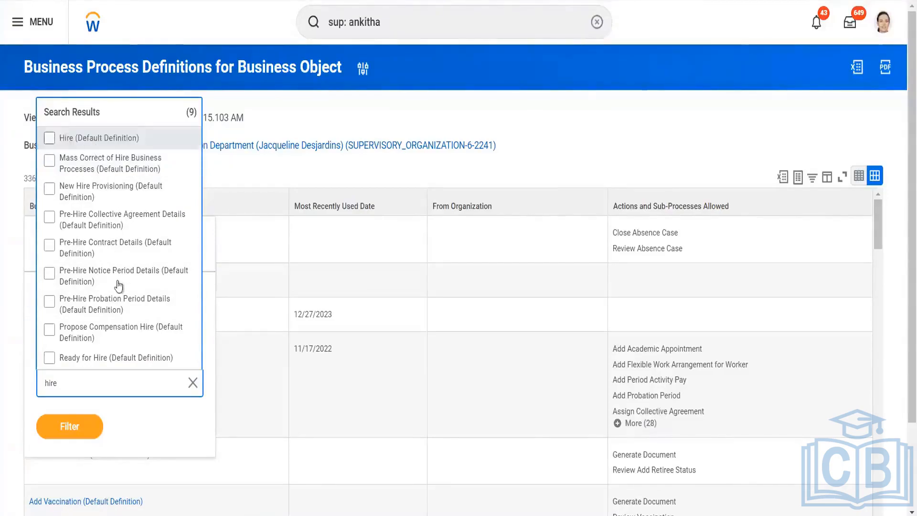
left_click(49, 136)
left_click(101, 137)
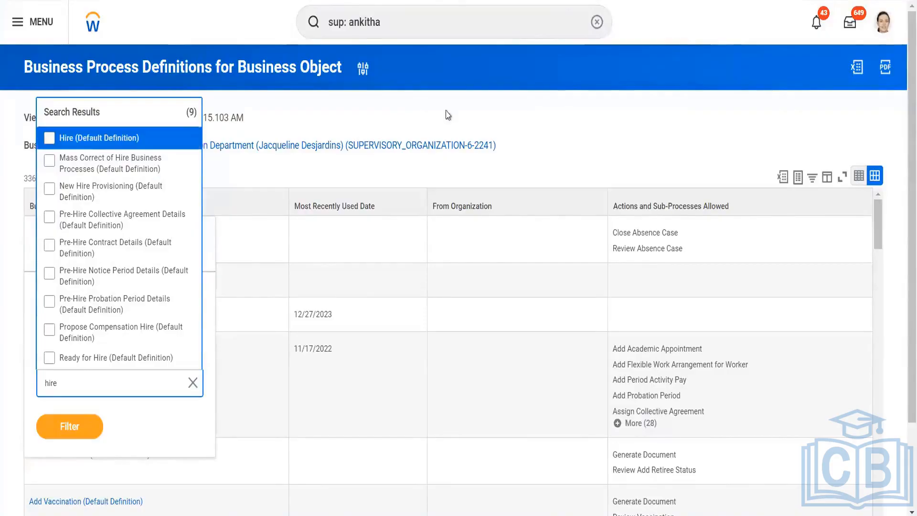
left_click(446, 111)
left_click(446, 111)
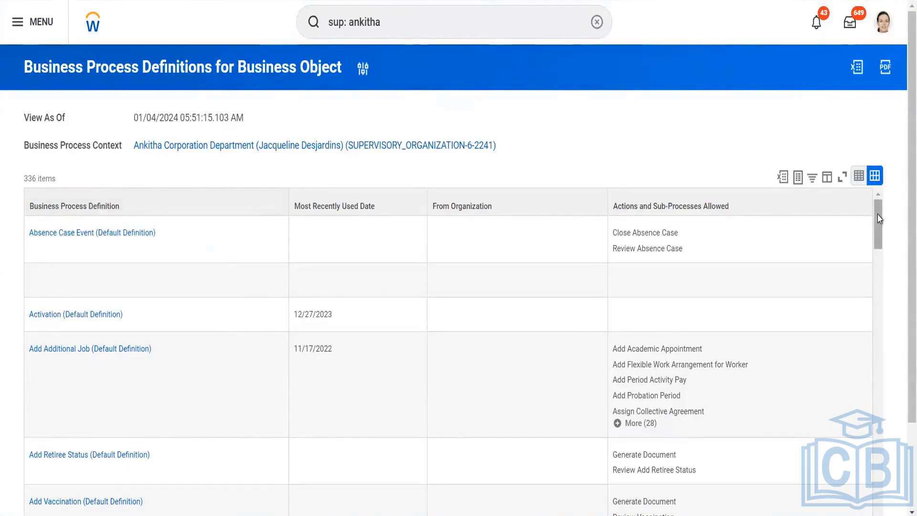
Step: Look through the listed business process definitions and search the definition column's filter for "hire" again
left_click_drag(879, 219, 900, 301)
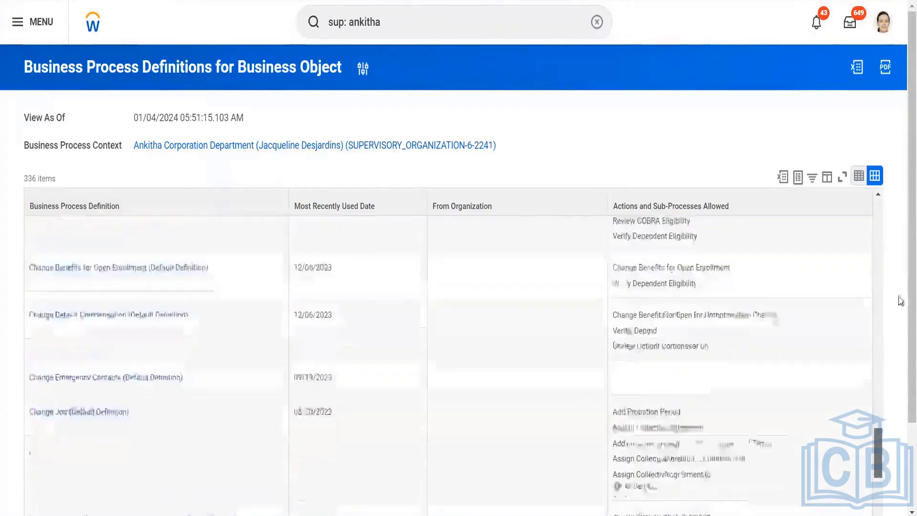
scroll(901, 236, "down", 2)
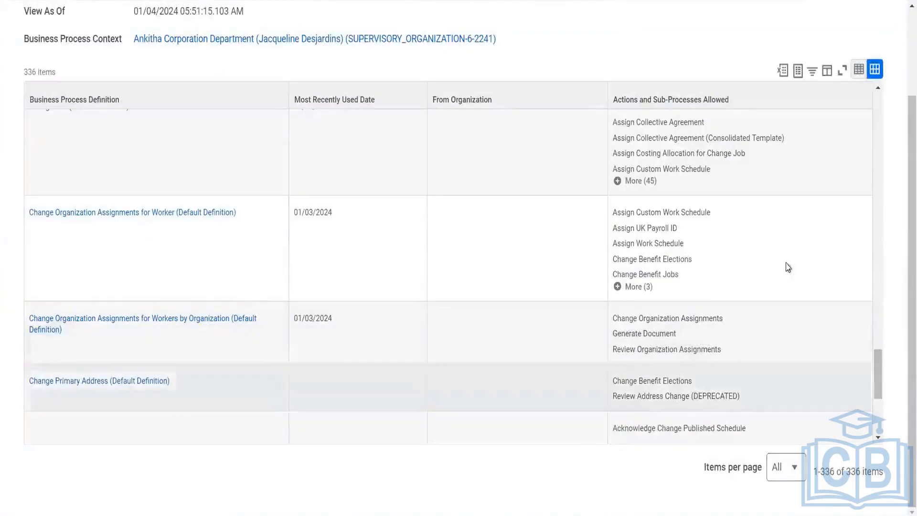
left_click(173, 104)
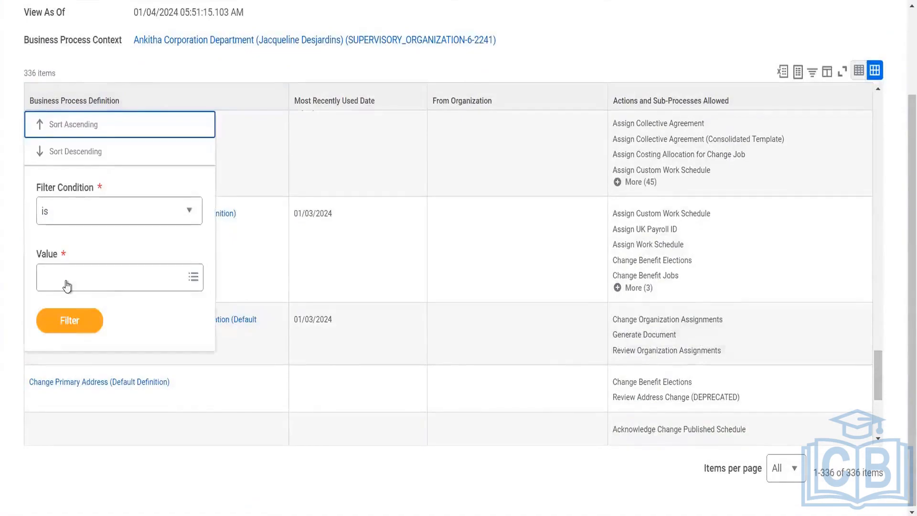
left_click(67, 286)
type("hir")
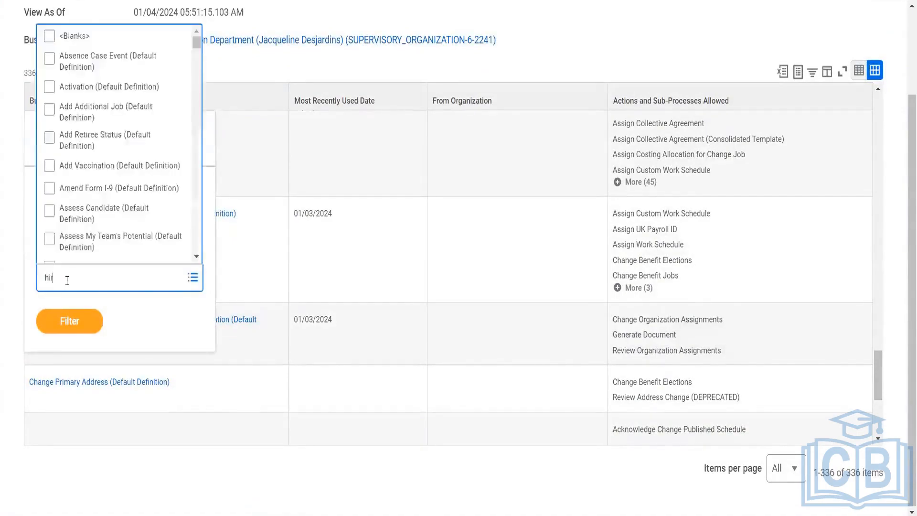
type("e")
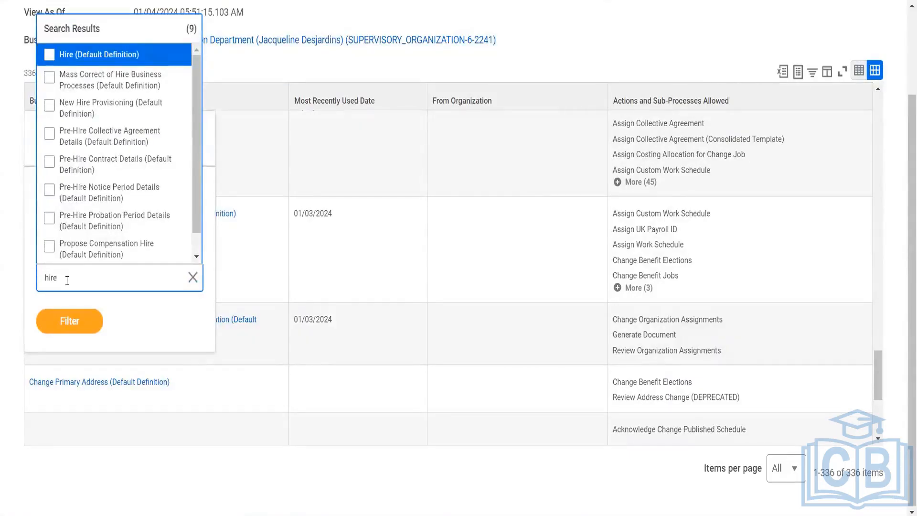
left_click(697, 65)
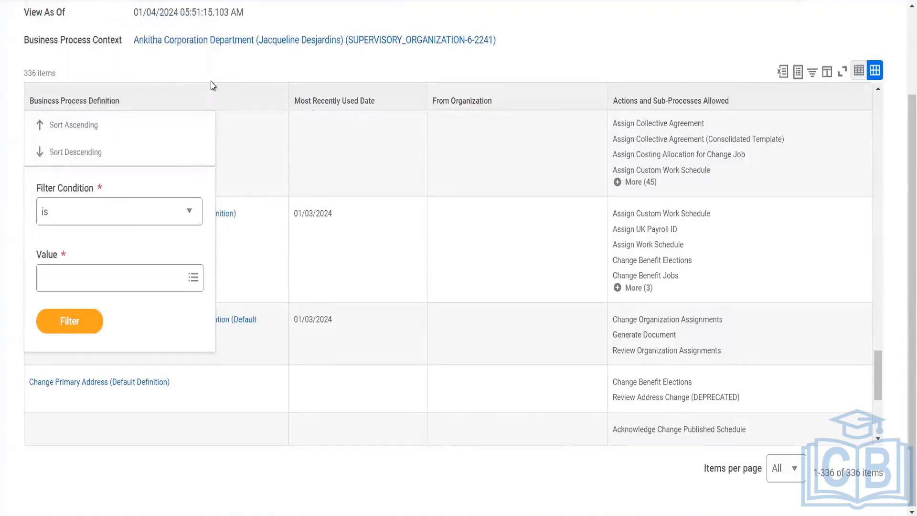
left_click(161, 71)
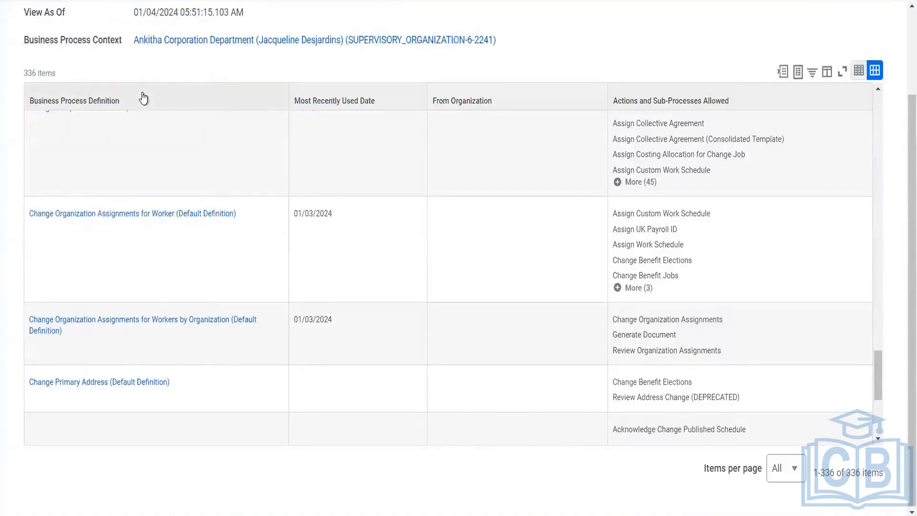
Step: Check the filter options of the Most Recently Used Date and the Actions and Sub-Processes Allowed columns
left_click(362, 103)
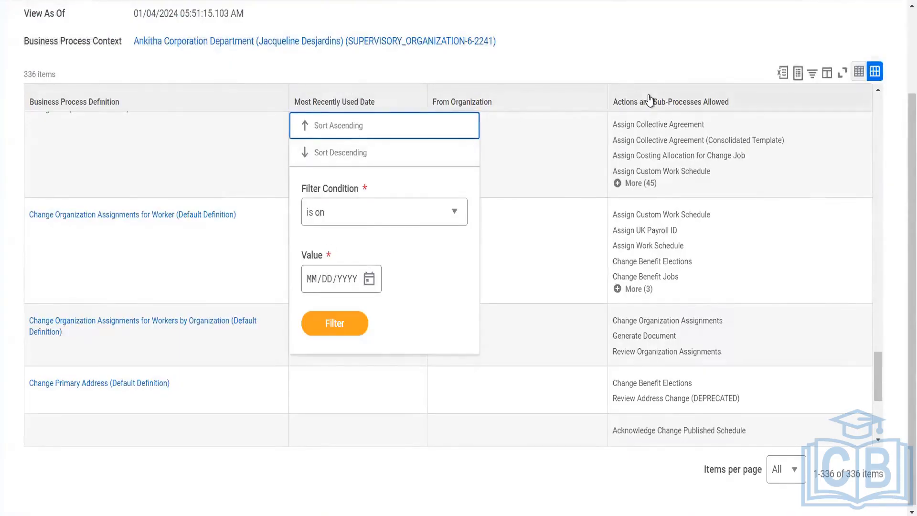
left_click(649, 101)
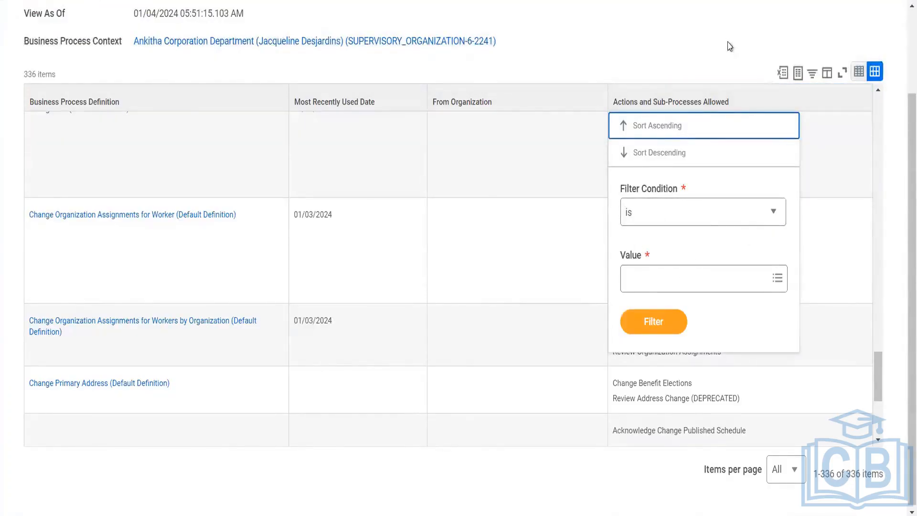
left_click(730, 46)
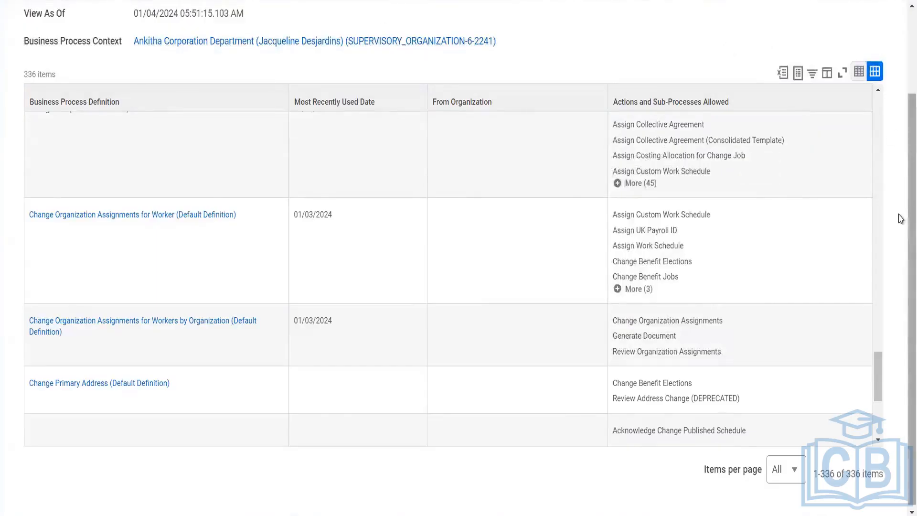
Step: Reopen the report's prompt settings, then cancel them and return to the Ankitha Corporation Department page
scroll(901, 164, "up", 3)
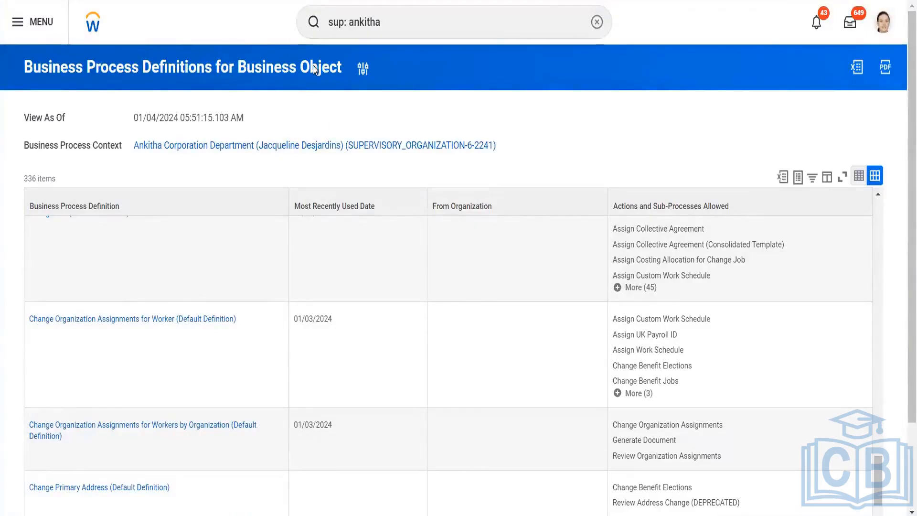
left_click(363, 67)
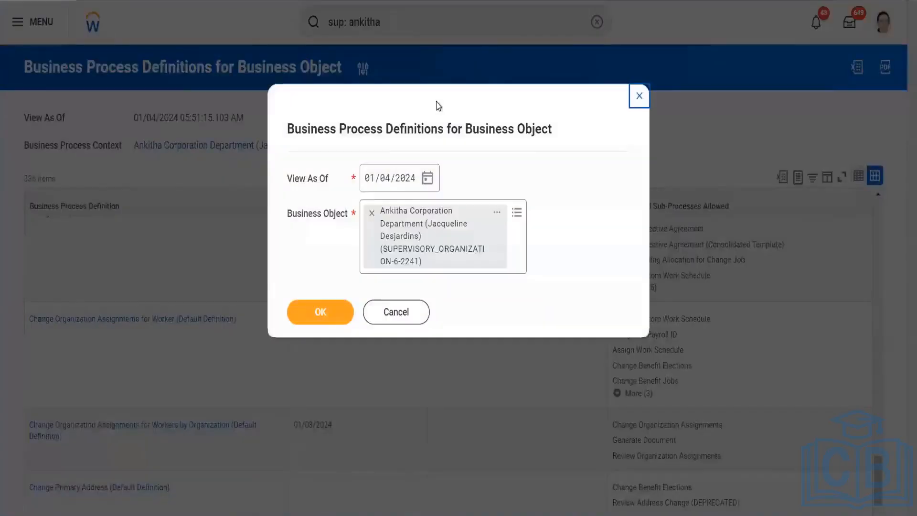
left_click(403, 313)
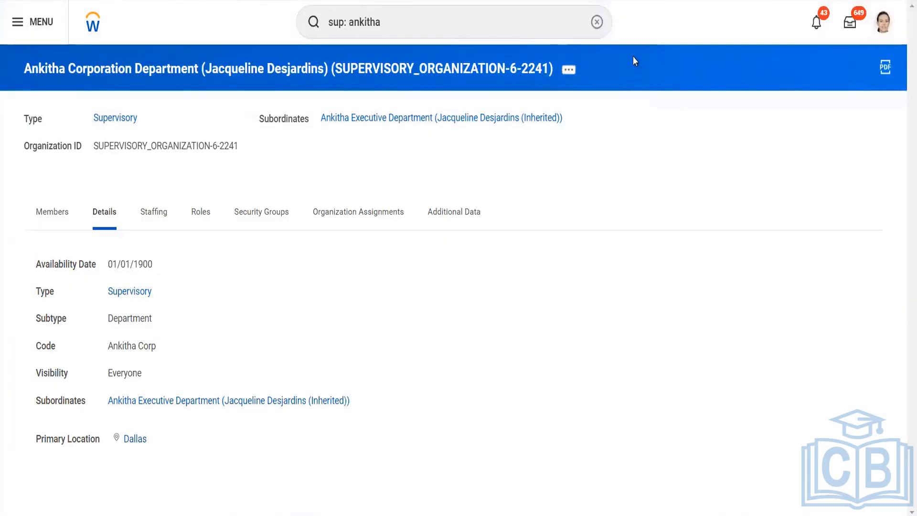
Step: Open the related actions of the Ankitha Corporation Department and review the available action categories, including Business Process
left_click(567, 71)
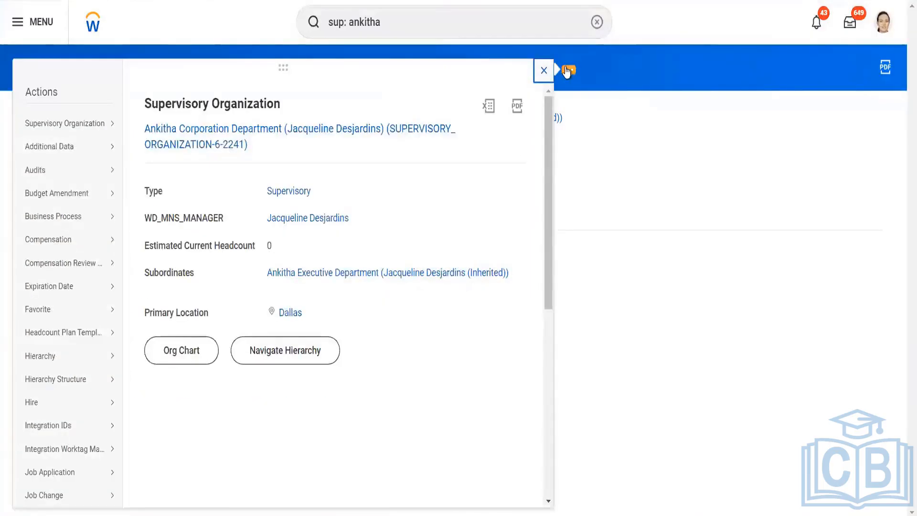
left_click(650, 138)
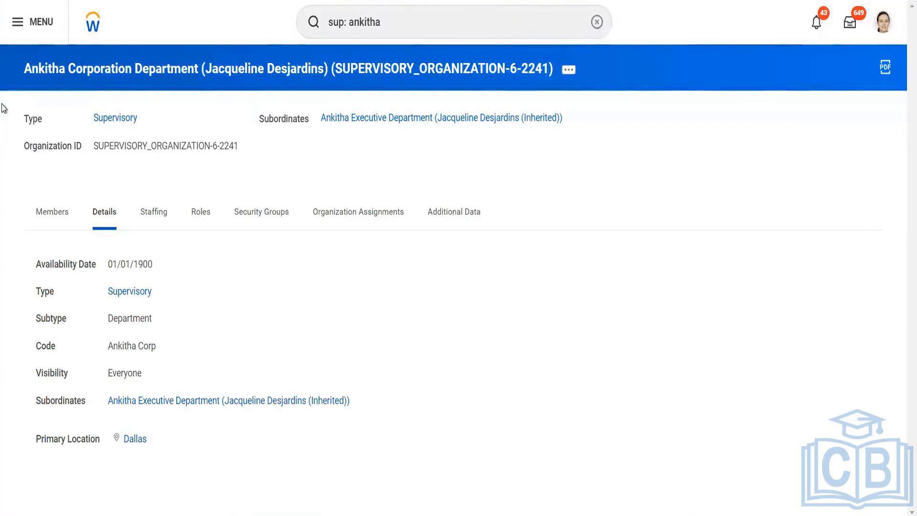
left_click(568, 70)
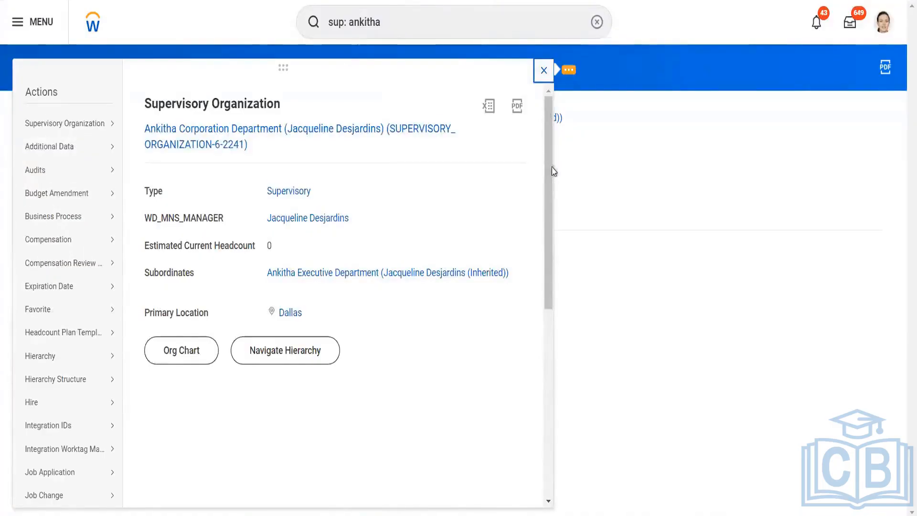
scroll(552, 167, "down", 2)
scroll(559, 107, "up", 2)
mouse_move(27, 218)
mouse_move(576, 119)
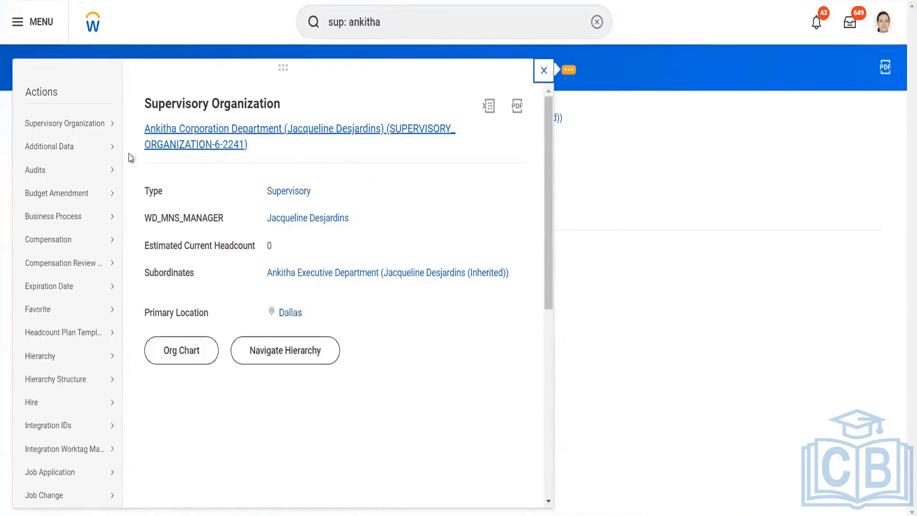
Step: Start the Create, Copy, or Link Definition business process task for the Ankitha Corporation Department
mouse_move(57, 154)
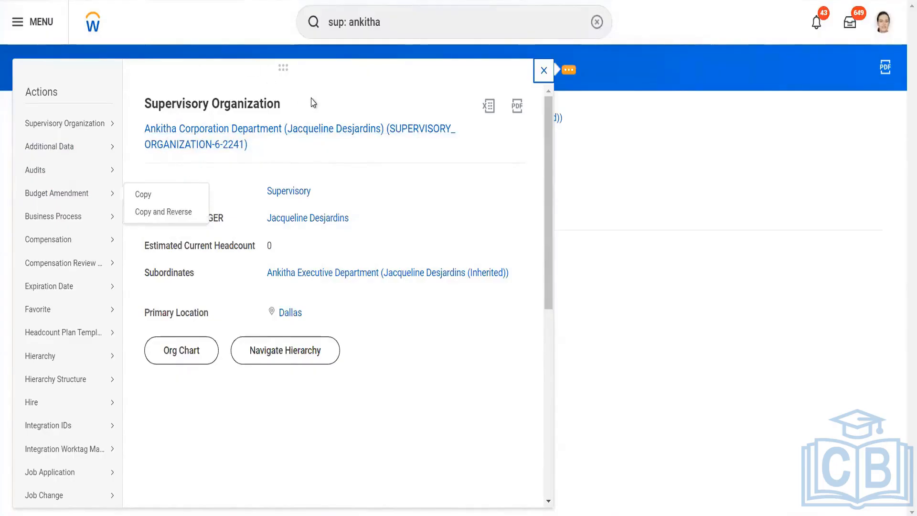
left_click(143, 193)
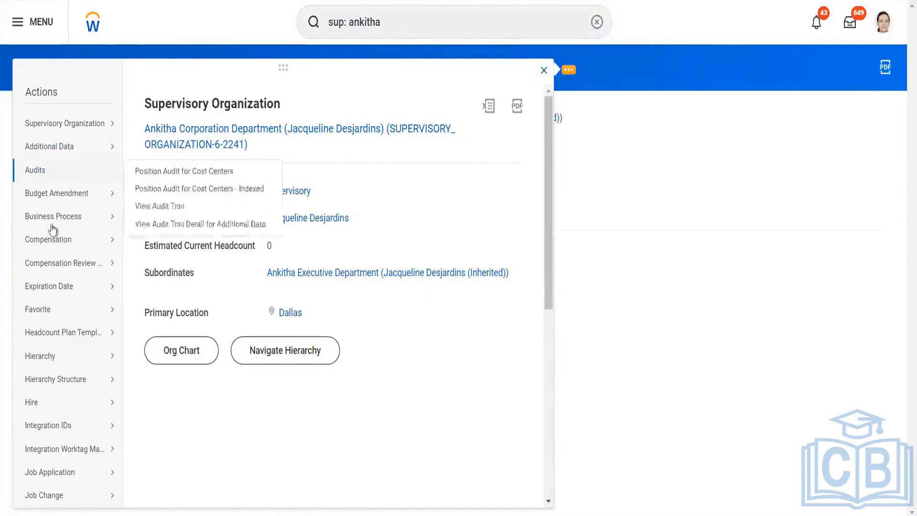
mouse_move(80, 219)
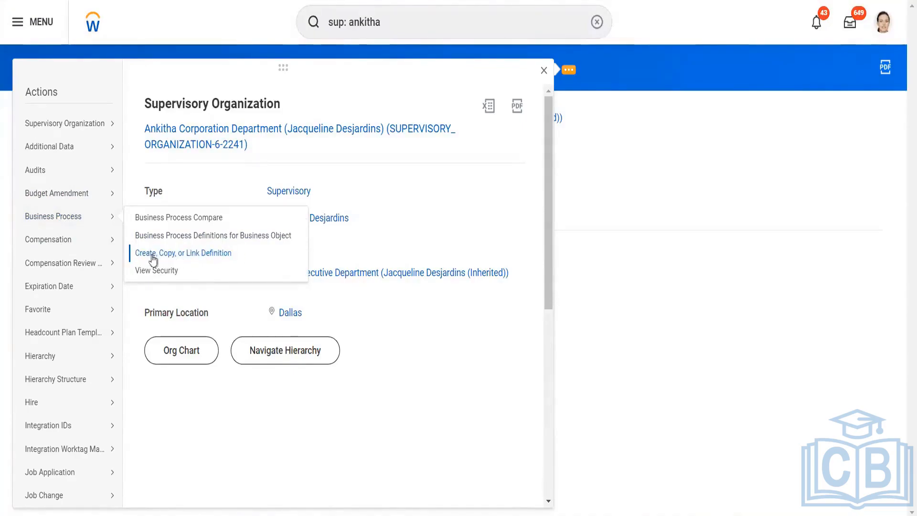
left_click(199, 261)
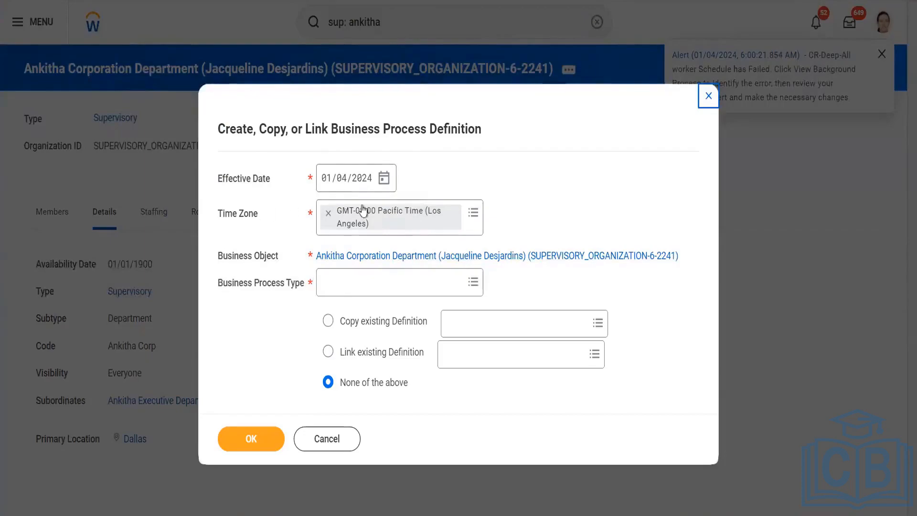
Step: Search the business process types for "hire" and select Hire as the Business Process Type
left_click(343, 280)
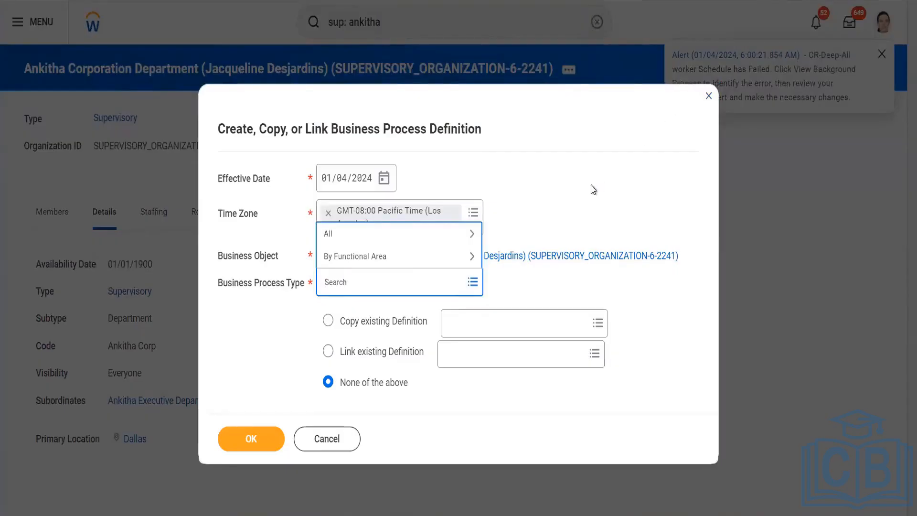
left_click(590, 187)
left_click(350, 289)
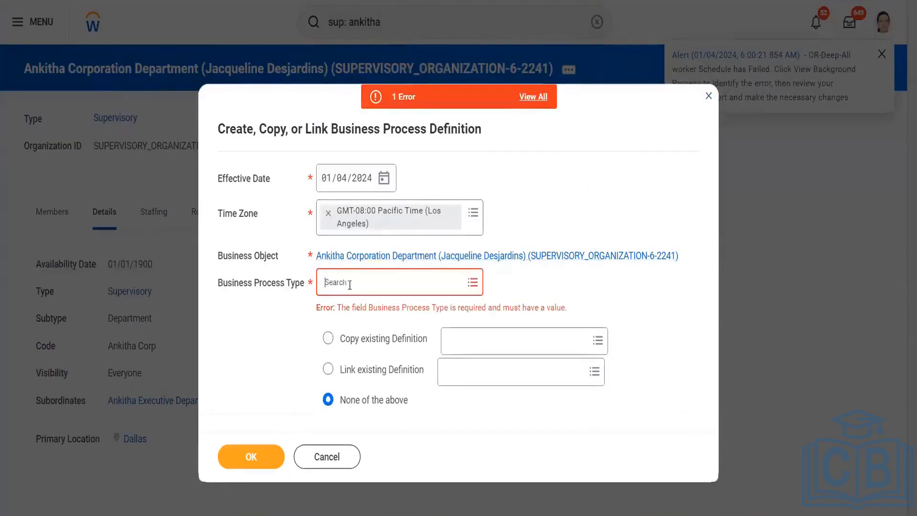
type("hire")
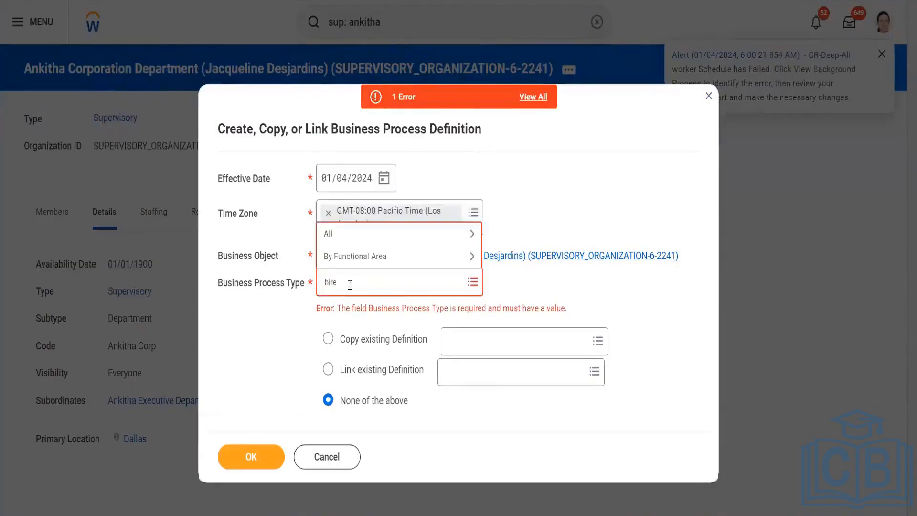
key("Return")
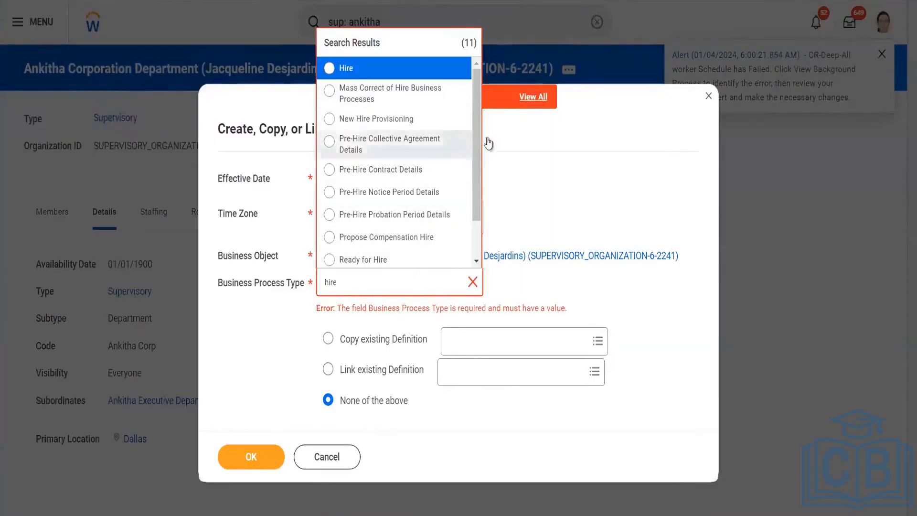
scroll(475, 115, "down", 1)
scroll(476, 113, "up", 1)
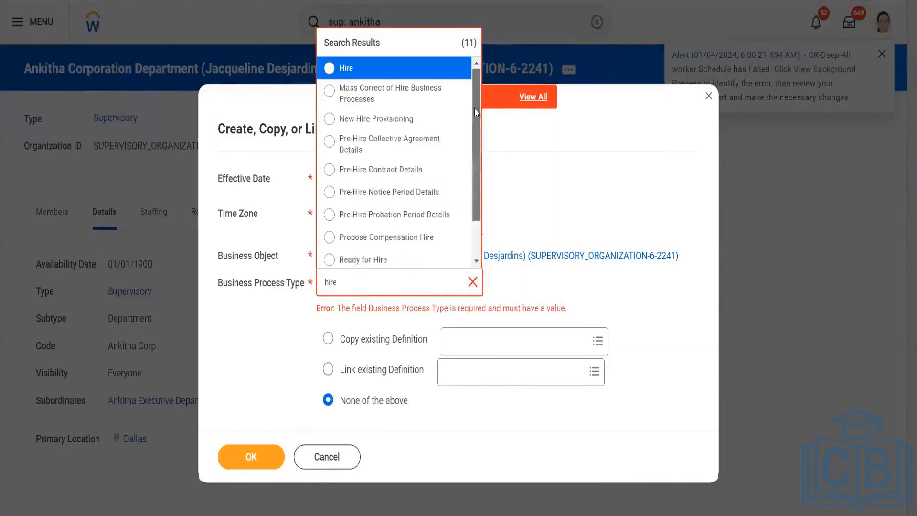
left_click(329, 70)
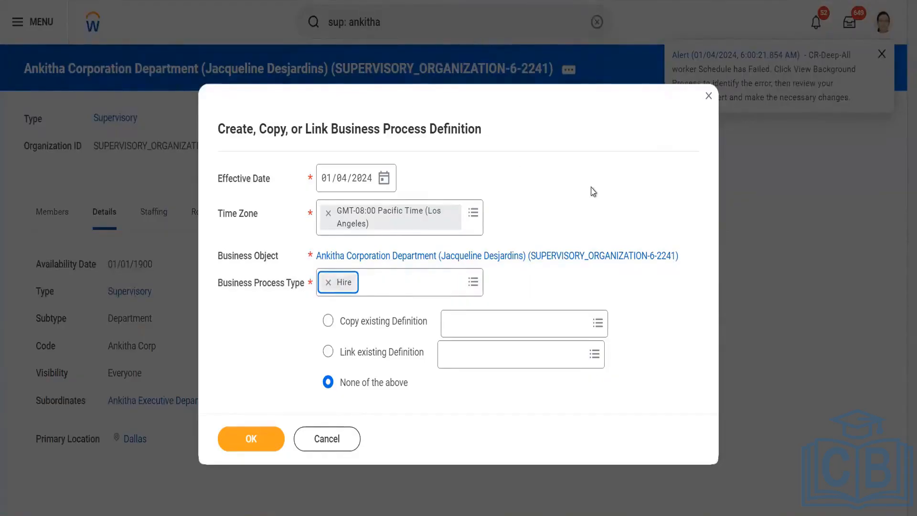
Step: Change the Business Process Type to Termination by searching for "termination"
left_click(326, 286)
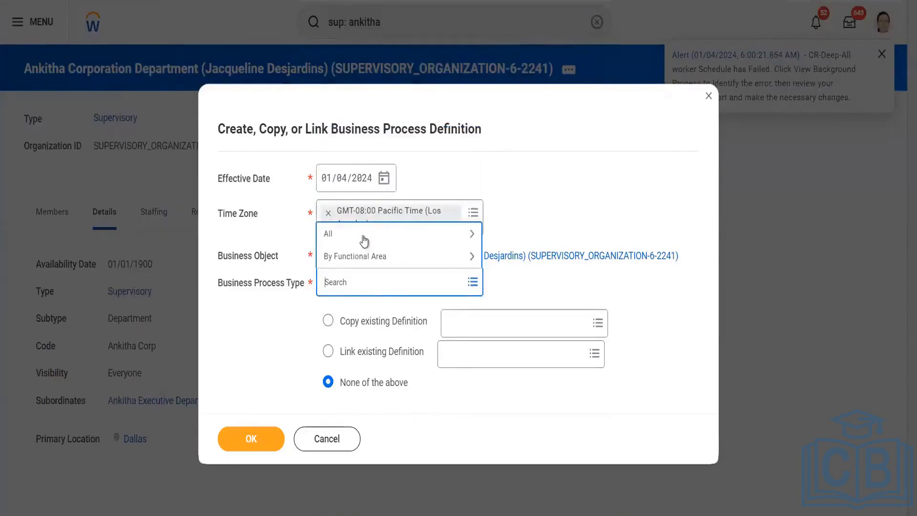
type("termination")
key("Return")
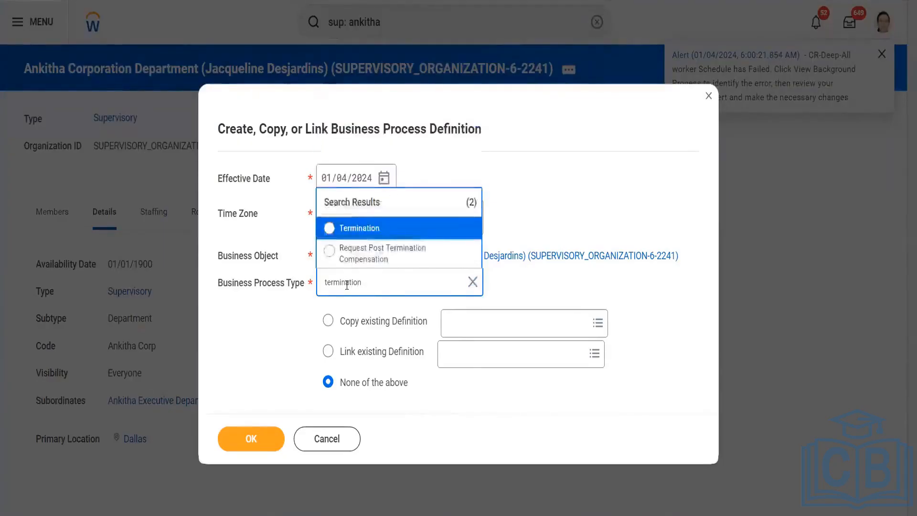
left_click(368, 232)
Step: Change the Business Process Type to Ready for Hire by searching for "ready for hire"
left_click(472, 281)
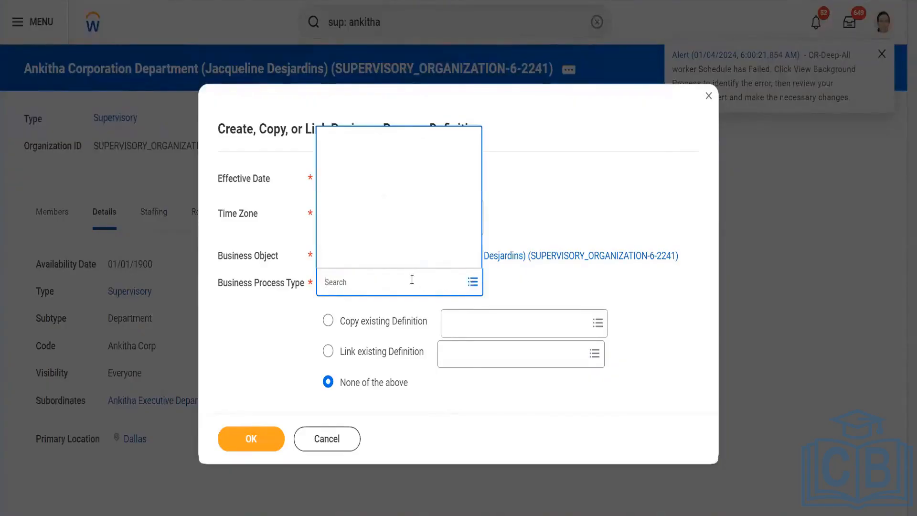
type("re")
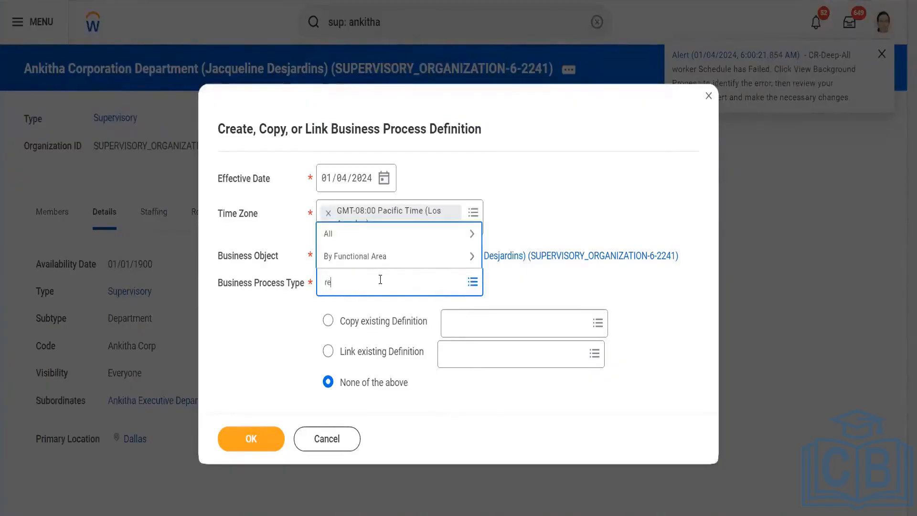
type("ady for hire")
key("Return")
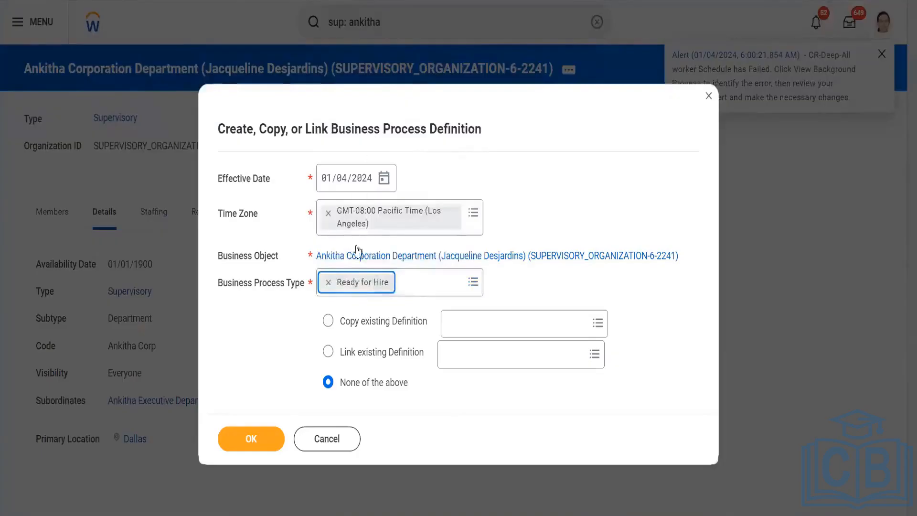
Step: Clear the Business Process Type, search for "hire" again and set it to Hire
left_click(327, 285)
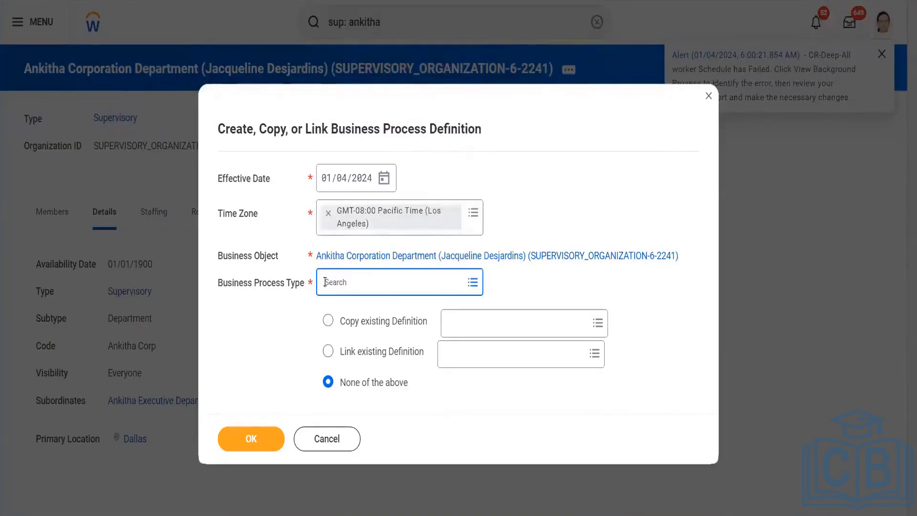
left_click(248, 333)
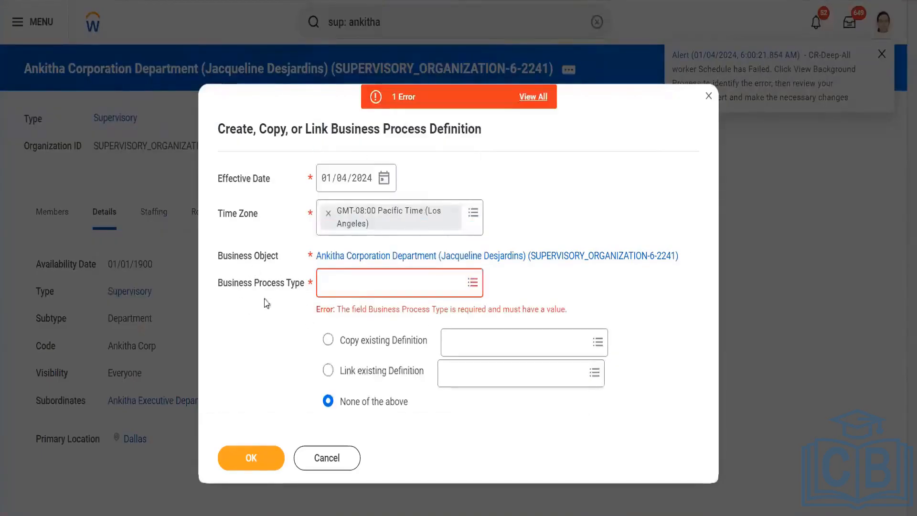
mouse_move(362, 294)
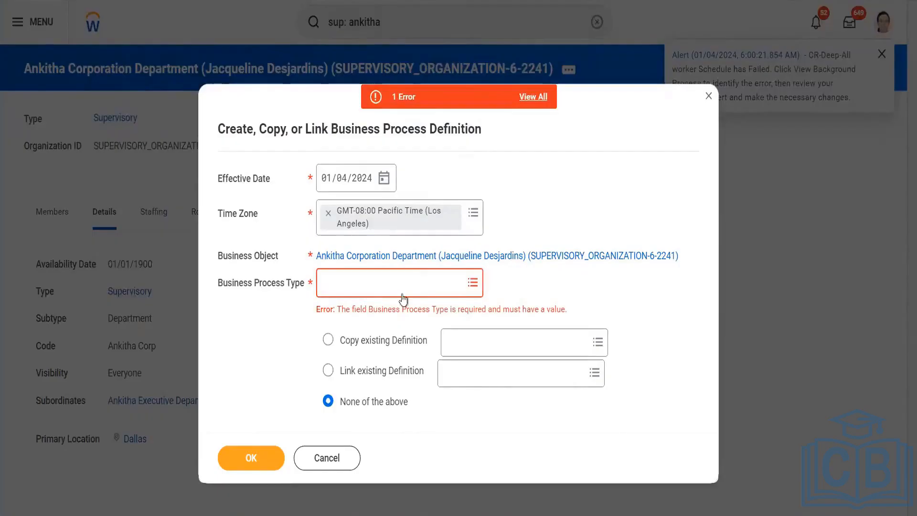
left_click(373, 288)
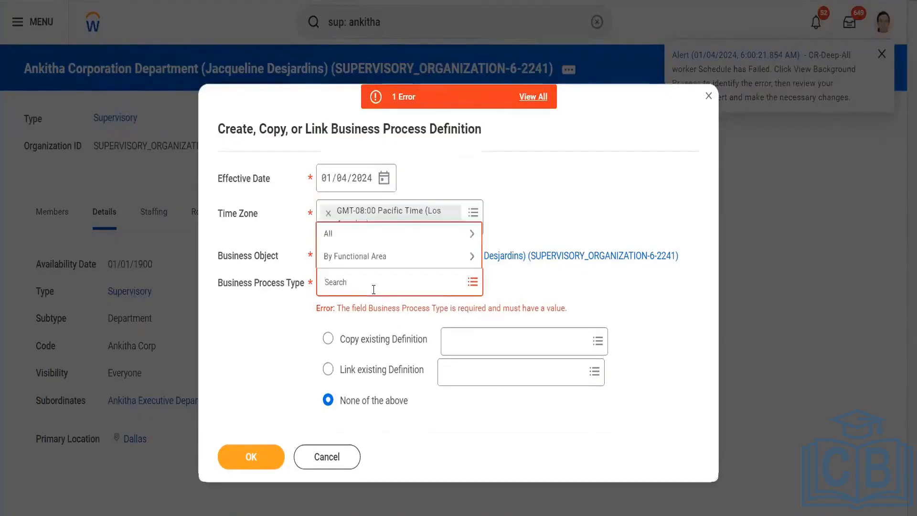
type("hire")
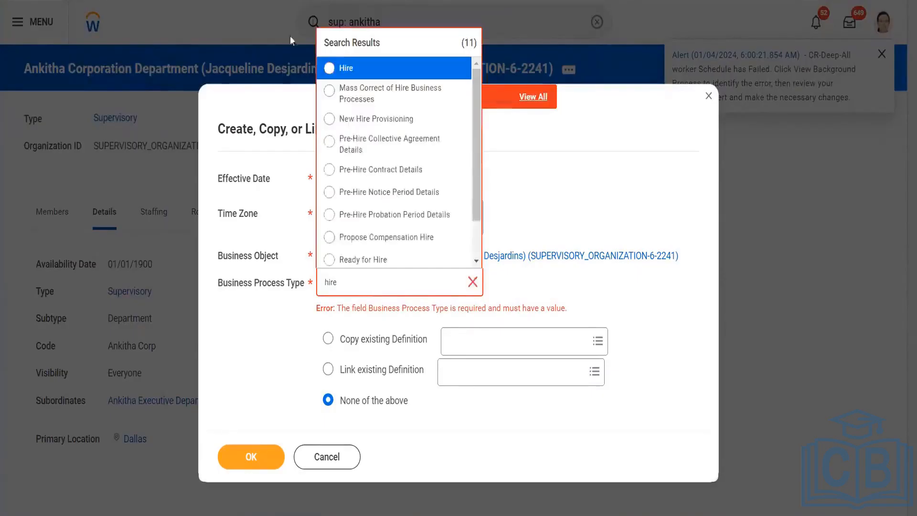
left_click(333, 67)
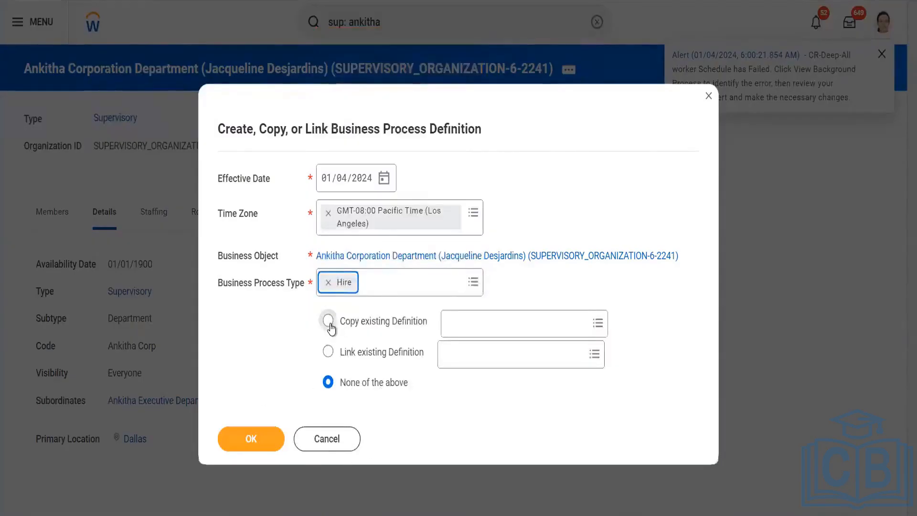
Step: Choose to copy an existing definition, search for "hire" and select Hire (WD_GHP_Hire for GHP)
left_click(330, 327)
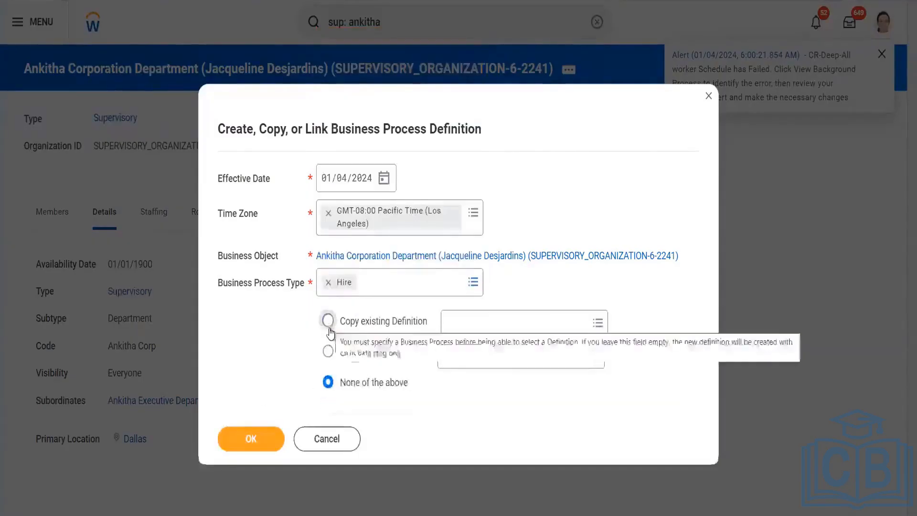
left_click(328, 320)
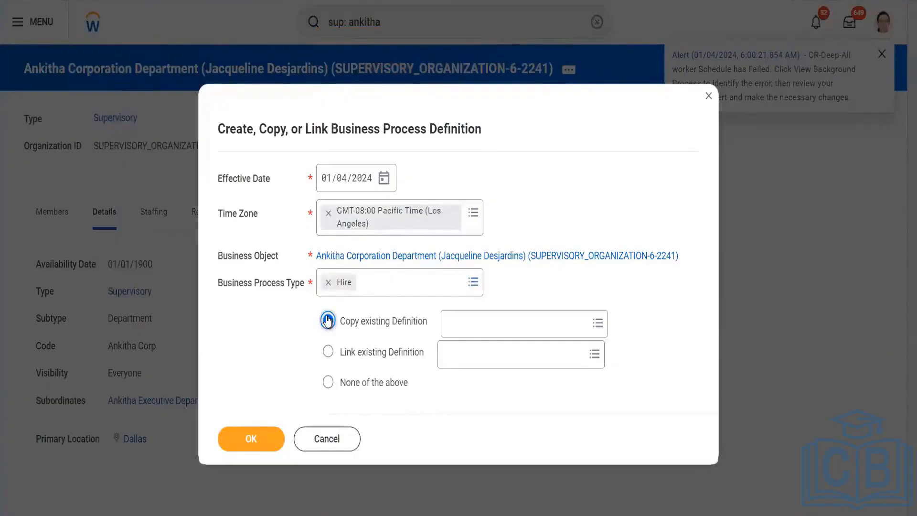
left_click(498, 328)
type("hire")
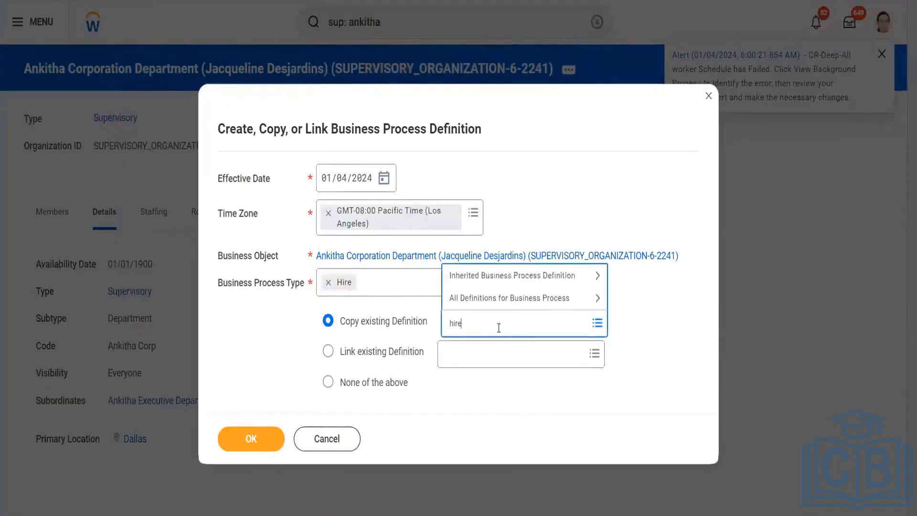
key("Return")
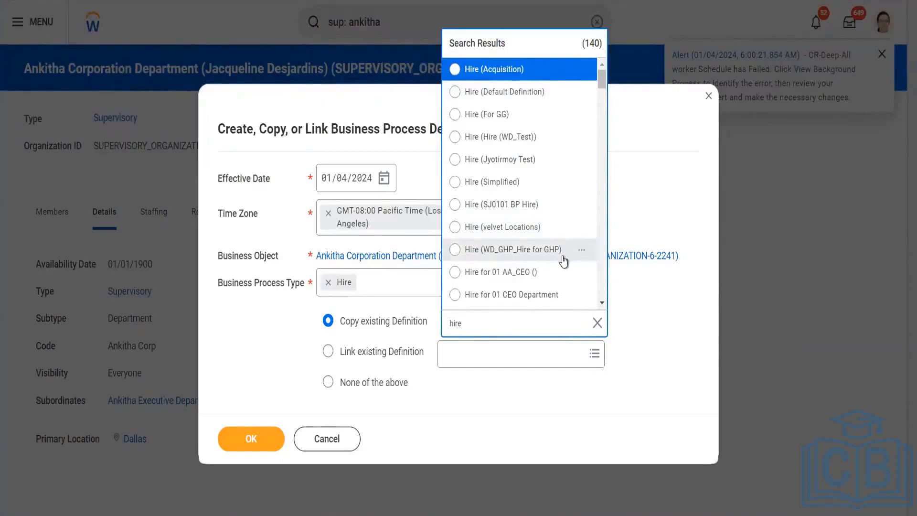
left_click(456, 250)
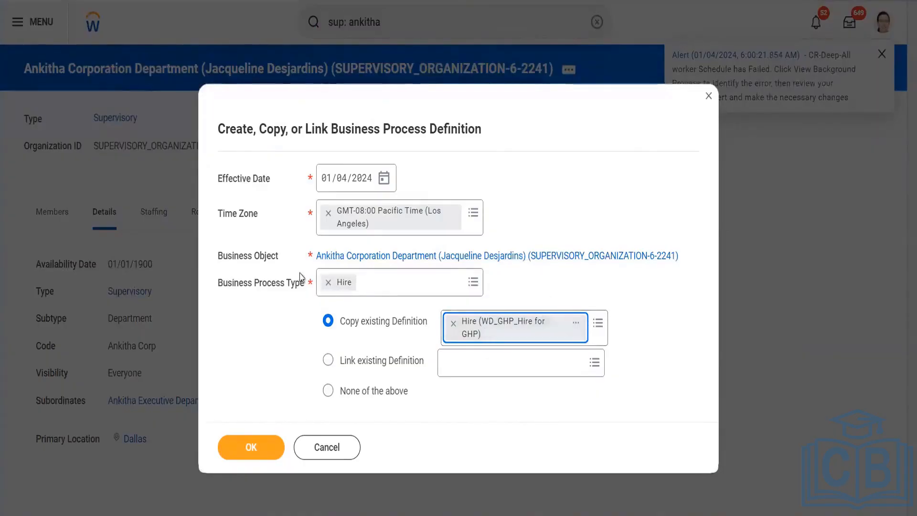
Step: View the details of the Hire (WD_GHP_Hire for GHP) definition, then close them
mouse_move(314, 291)
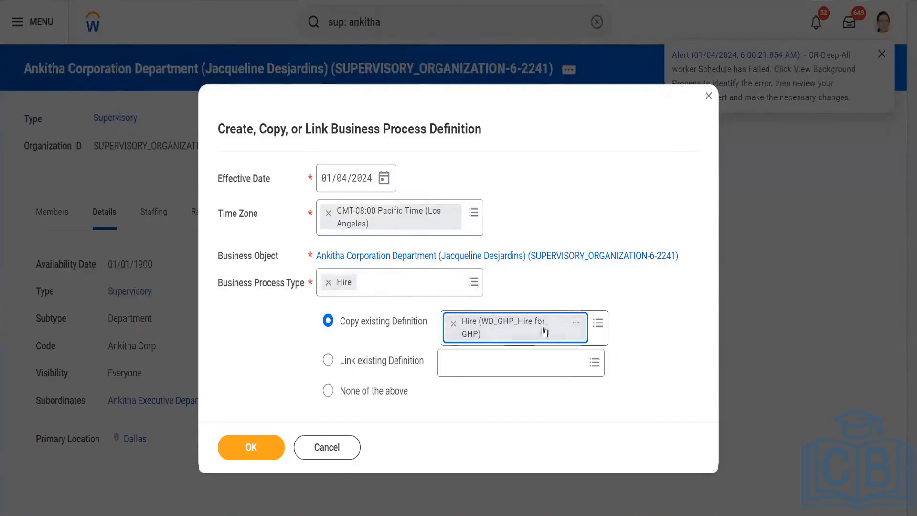
left_click(576, 325)
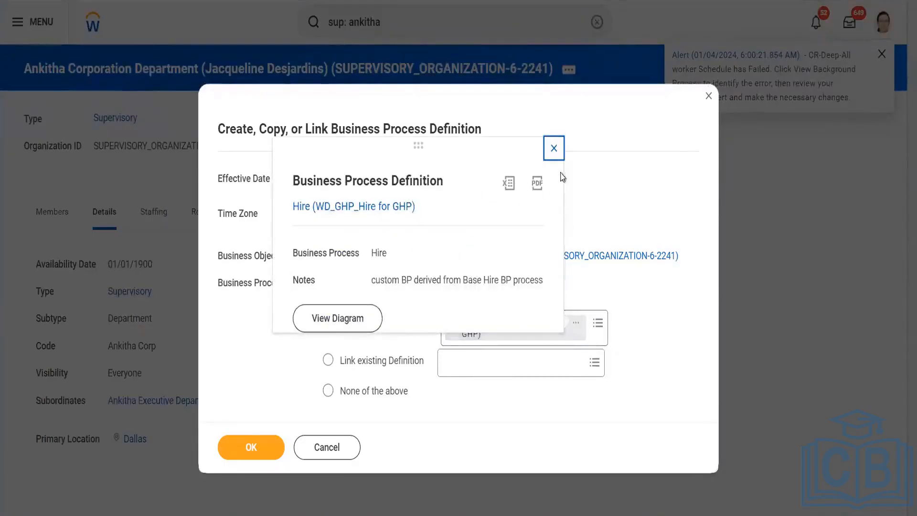
left_click(554, 149)
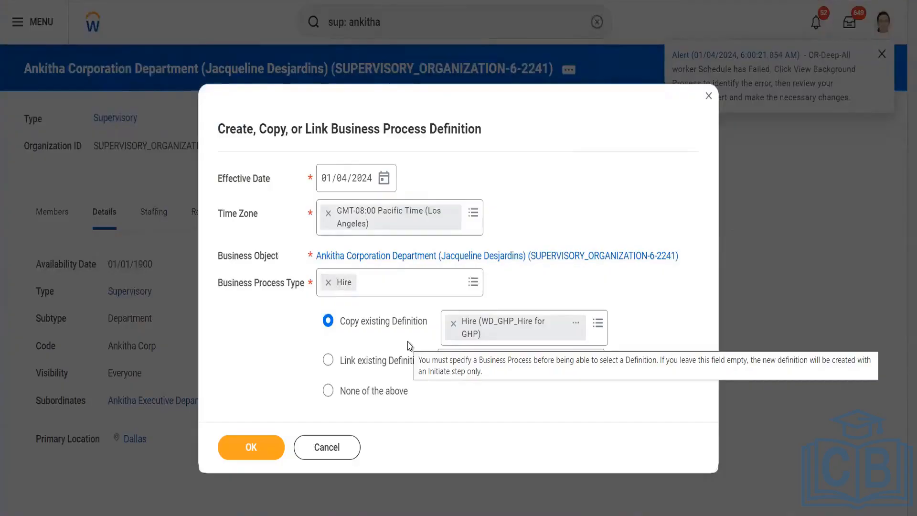
Step: Remove the definition selected for copying, try a new entry of "hire", and leave the field empty
left_click(452, 325)
type("h")
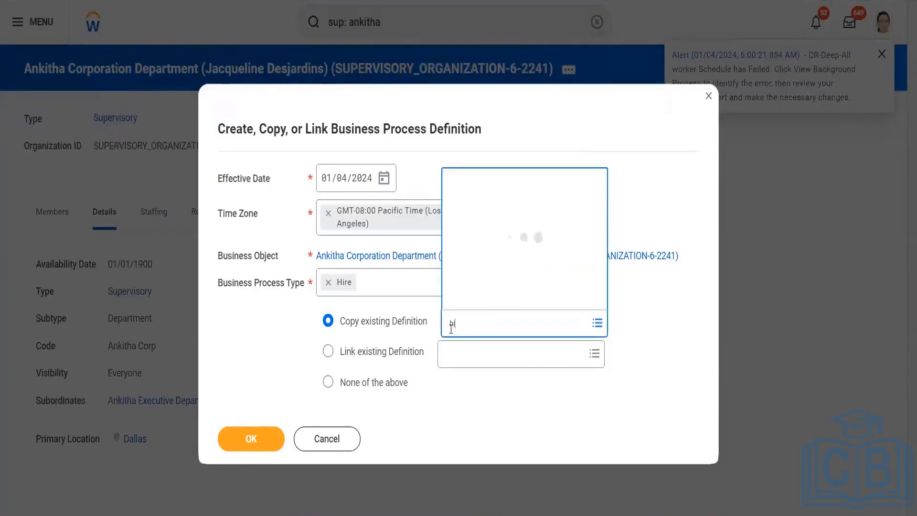
type("ire")
double_click(488, 323)
key("BackSpace")
left_click(226, 375)
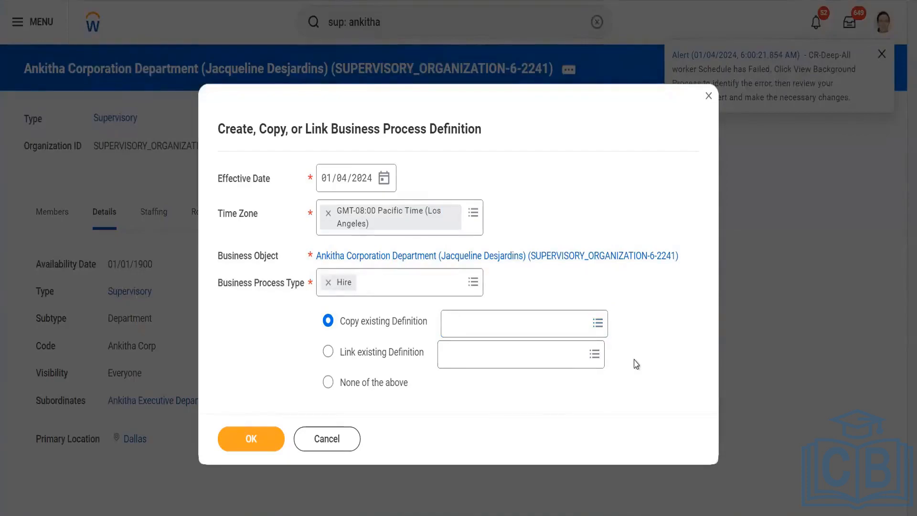
left_click(468, 329)
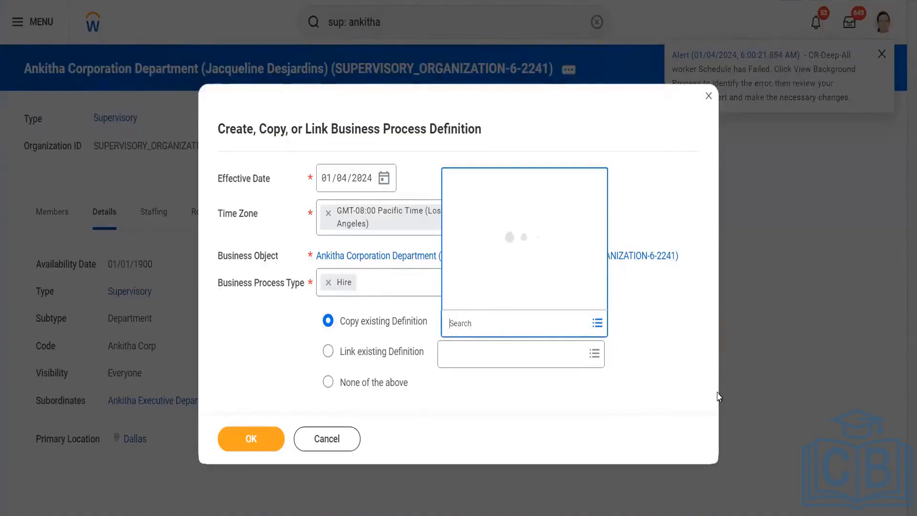
left_click(682, 367)
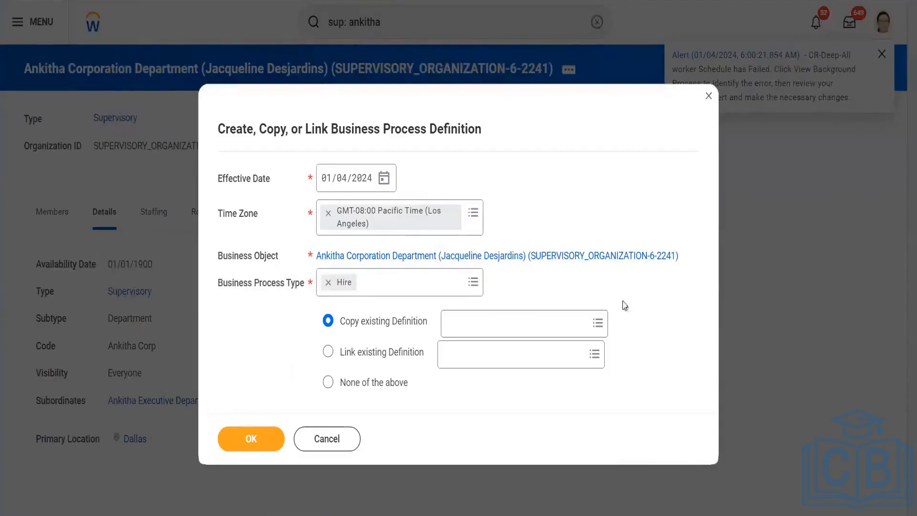
Step: Try linking an existing definition by searching for "hire", then clear the link entry
left_click(328, 354)
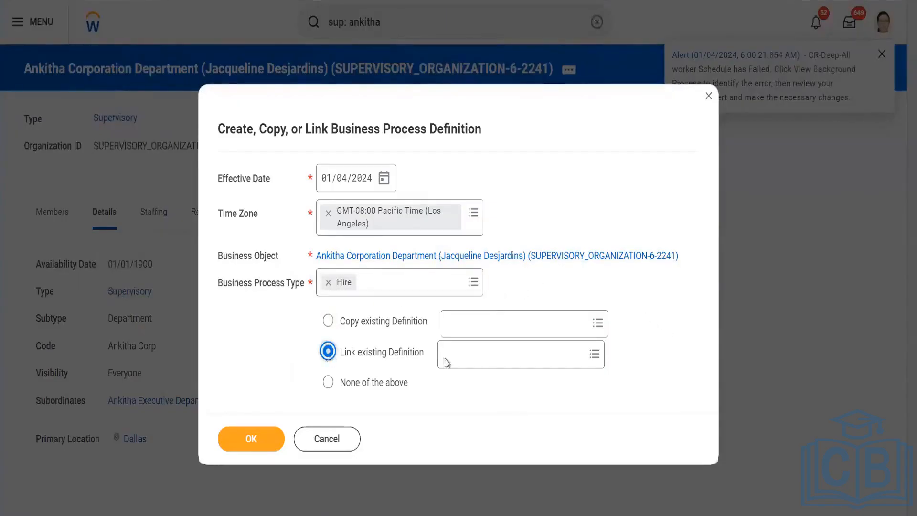
left_click(479, 354)
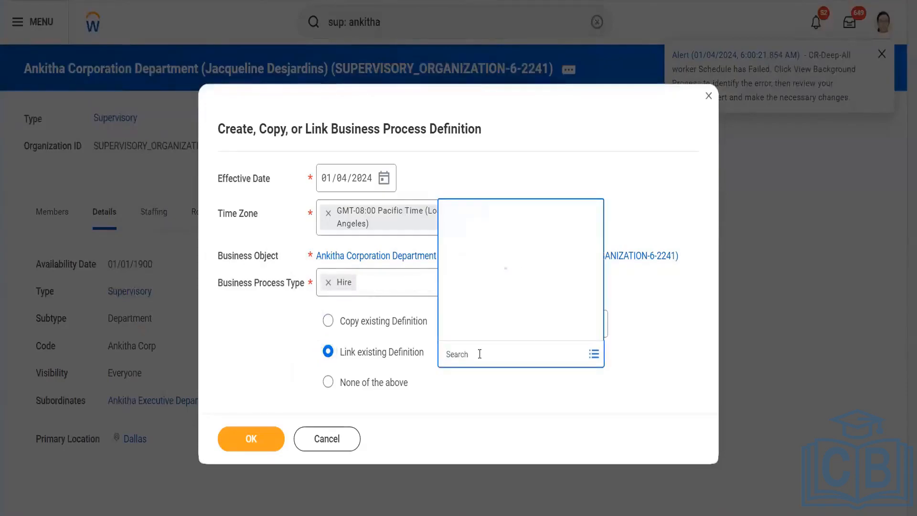
type("hire")
left_click(335, 321)
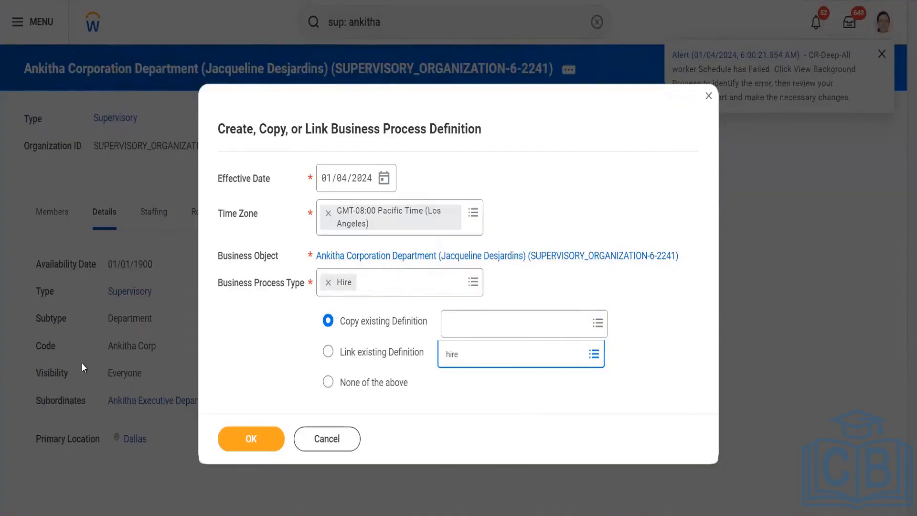
left_click(379, 354)
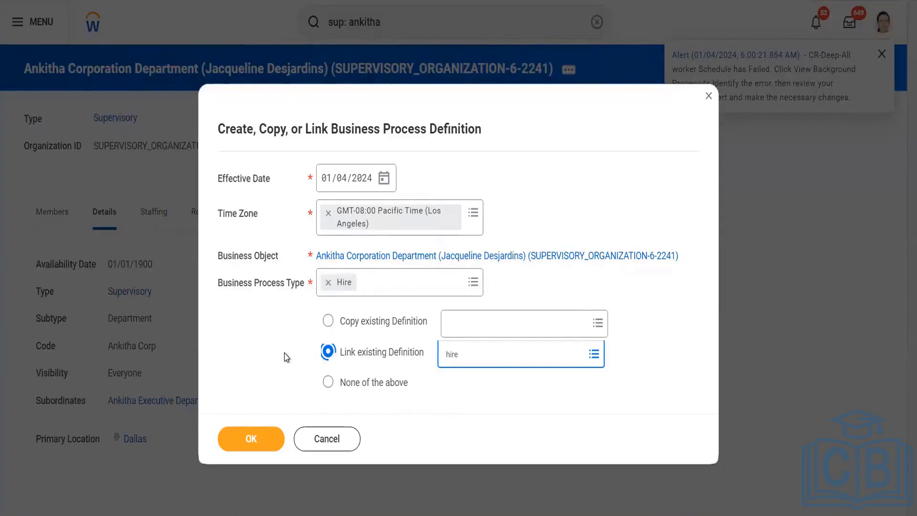
left_click(477, 355)
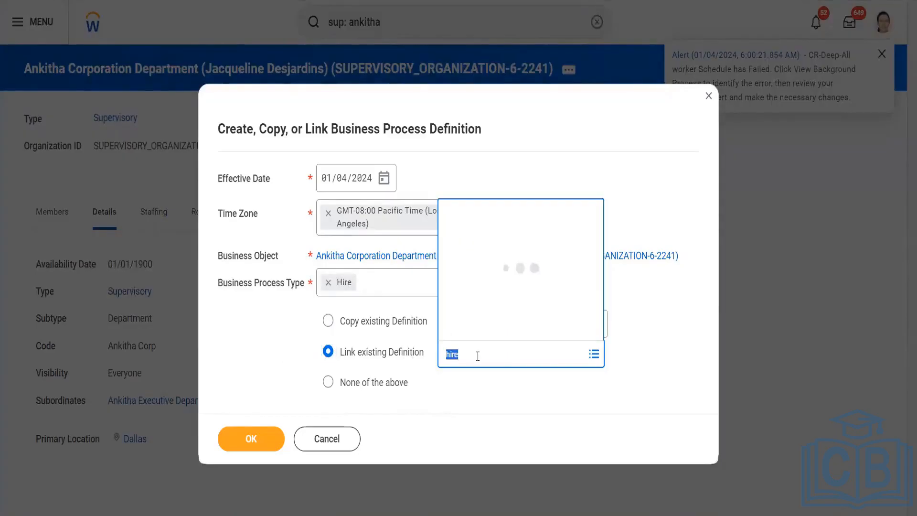
key("BackSpace")
left_click(241, 344)
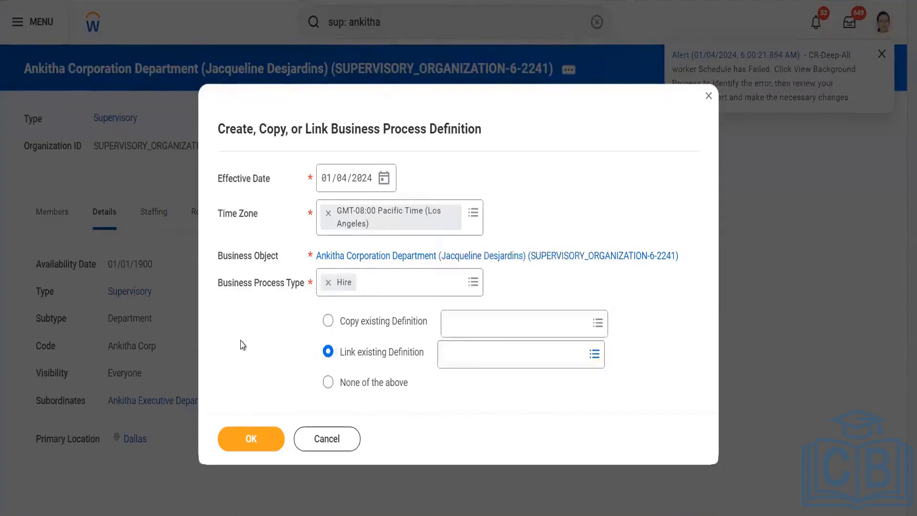
Step: Compare the copy and link options, then create the Hire definition with None of the above
left_click(359, 323)
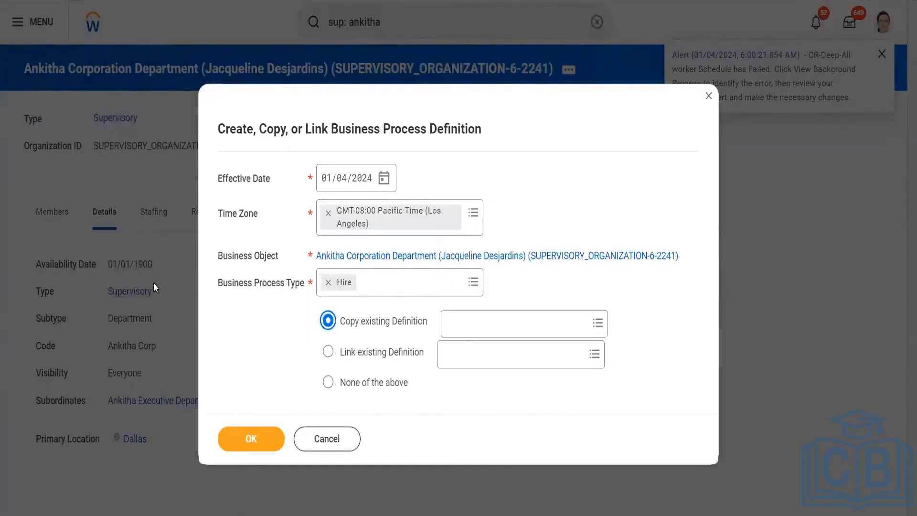
left_click(404, 356)
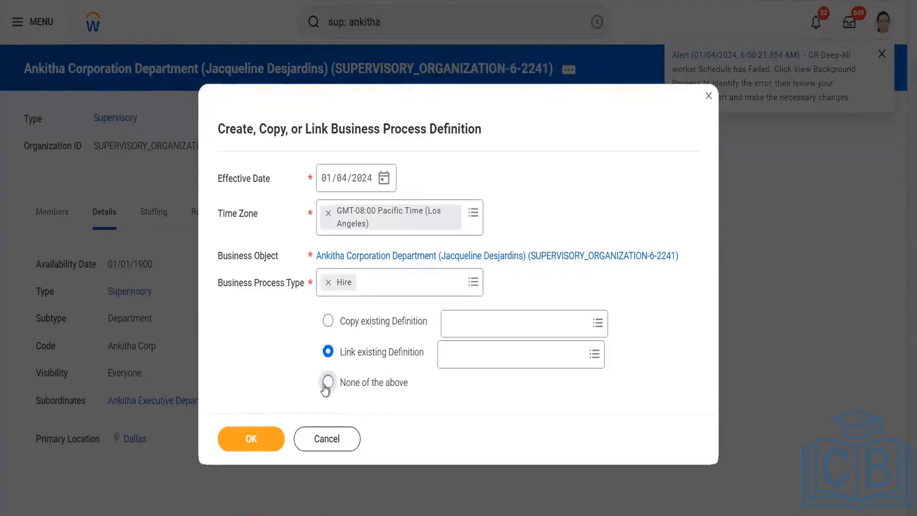
left_click(324, 385)
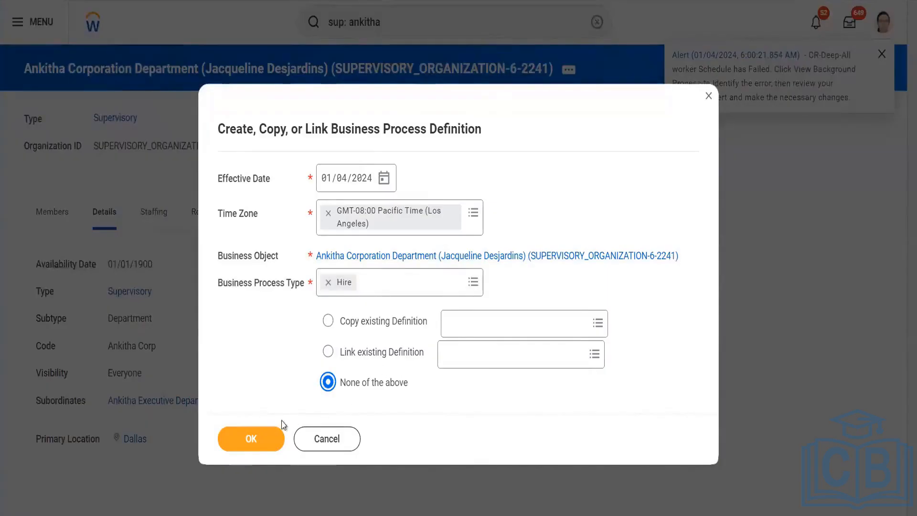
left_click(251, 450)
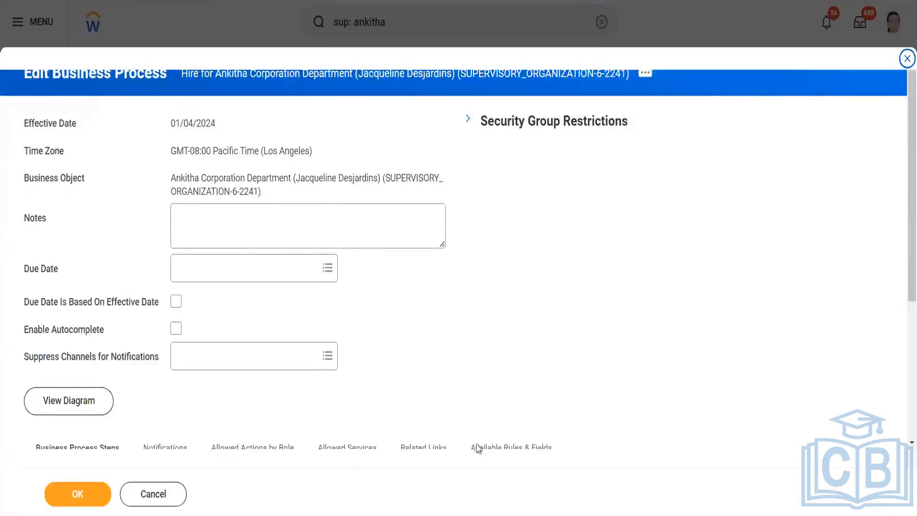
Step: Add the note "01/04- Created new hire bp" to the Hire business process, check its steps table and save it
left_click(226, 206)
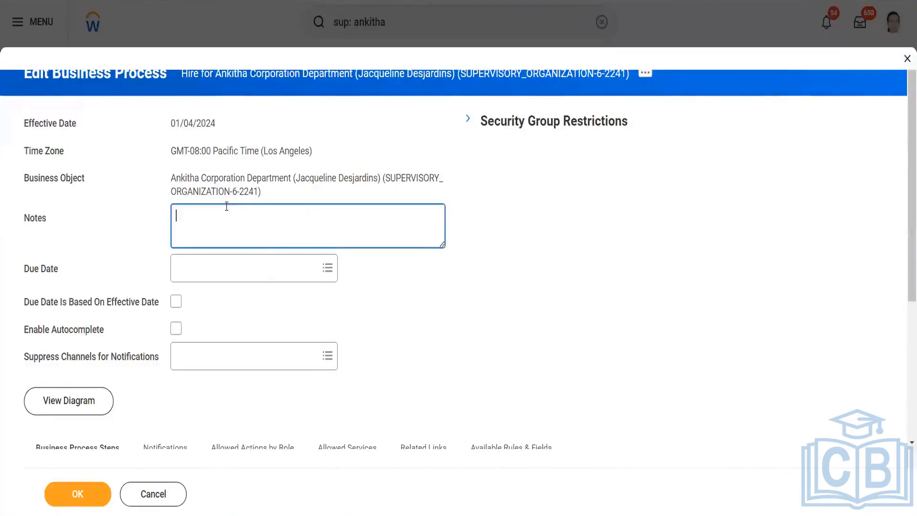
type("01/04- Created new hire bop")
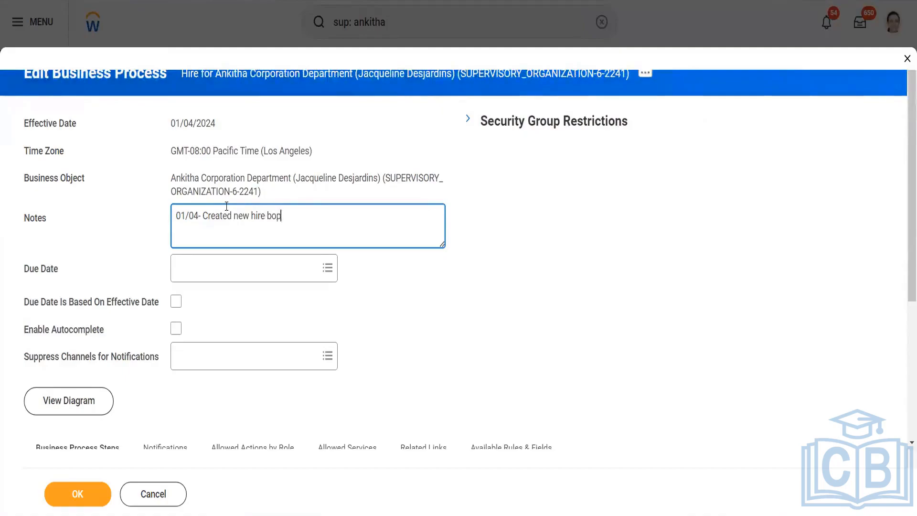
key("BackSpace")
scroll(898, 317, "down", 4)
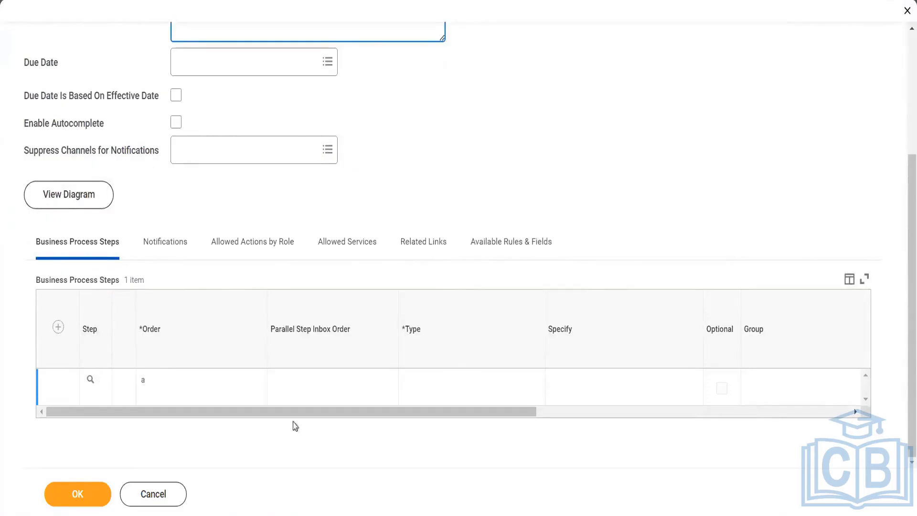
mouse_move(356, 413)
left_mouse_down()
mouse_move(700, 420)
mouse_move(579, 415)
mouse_move(444, 434)
mouse_move(268, 427)
left_mouse_up()
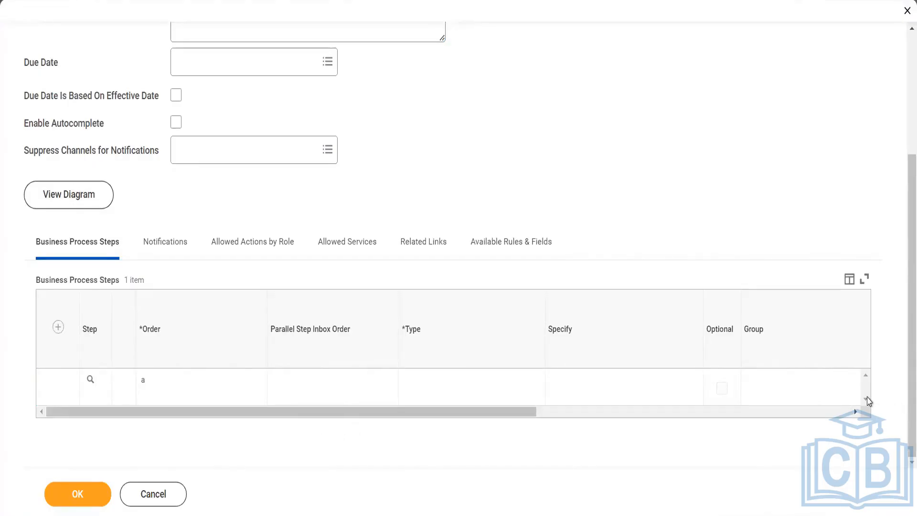
left_click_drag(499, 413, 415, 450)
left_click(78, 496)
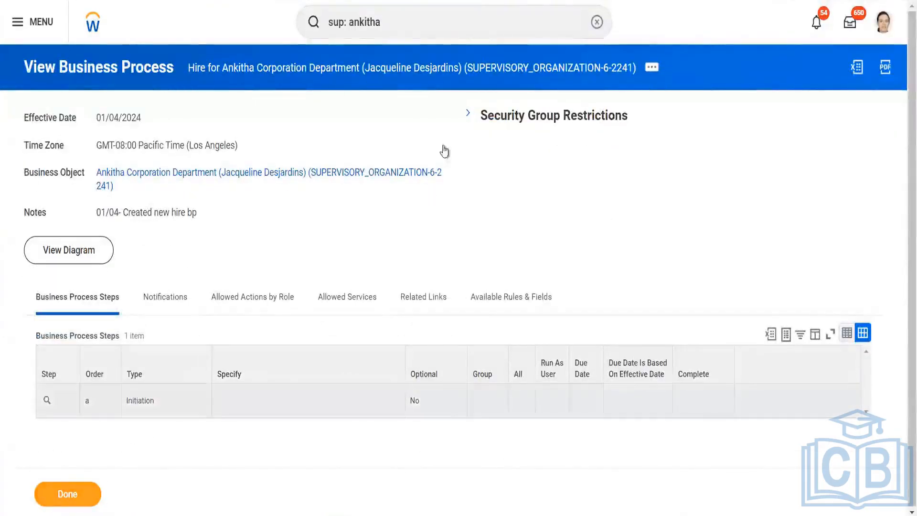
Step: Expand the Security Group Restrictions and examine the full list of initiating security groups
left_click(468, 112)
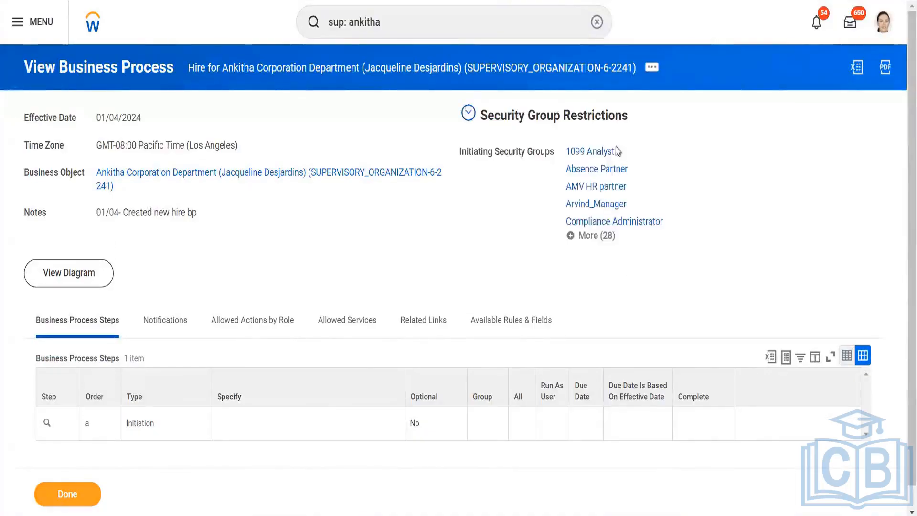
left_click(588, 236)
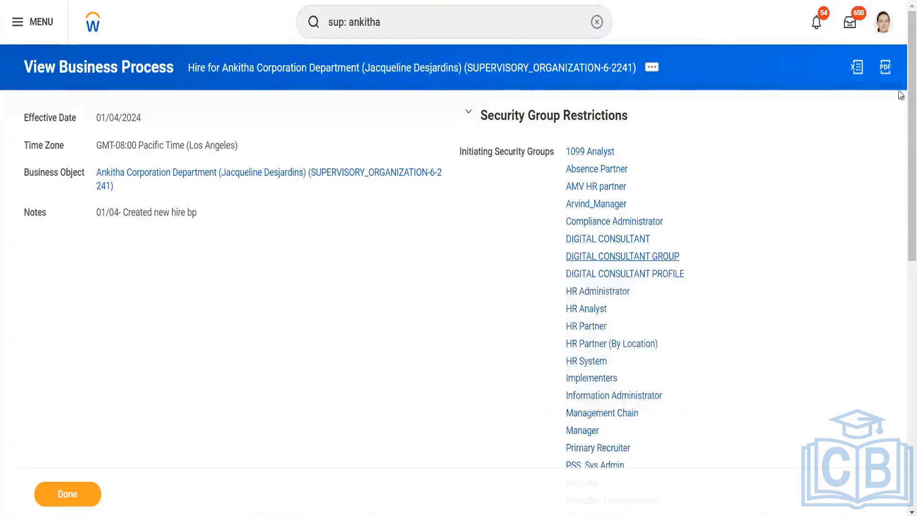
scroll(900, 395, "down", 10)
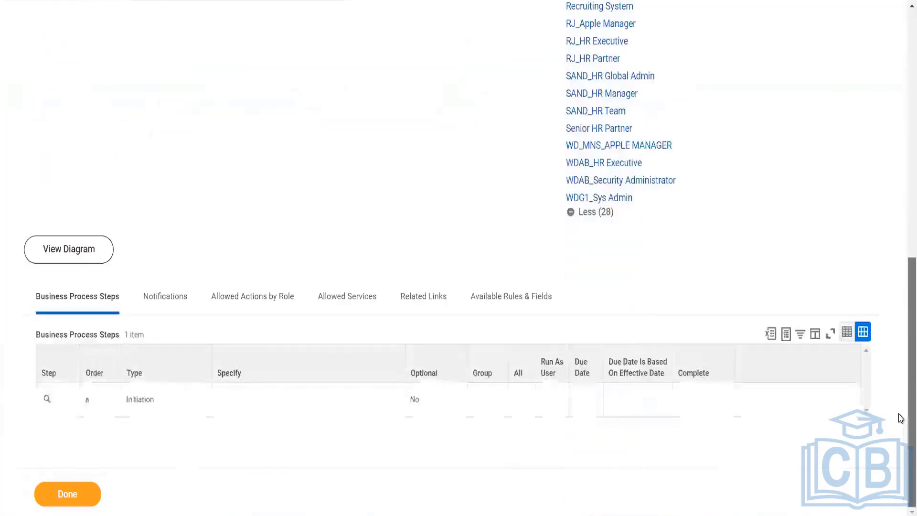
scroll(901, 420, "up", 10)
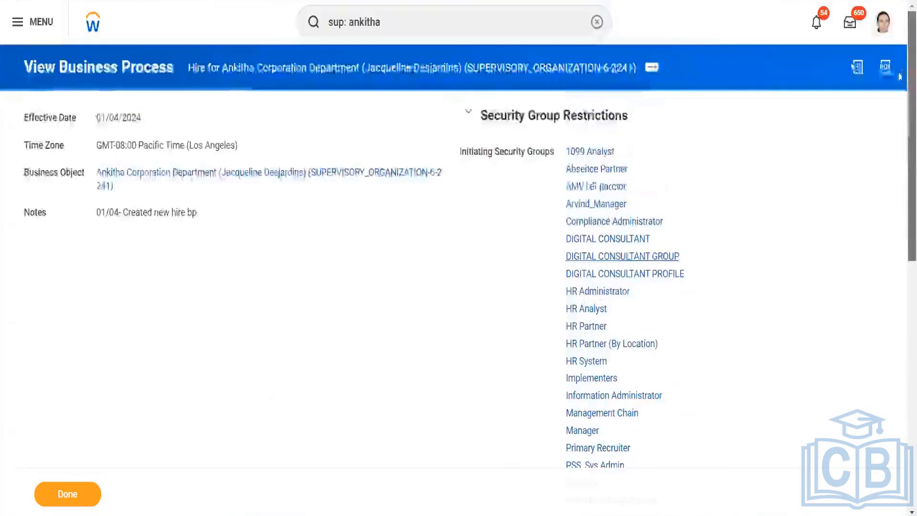
scroll(900, 232, "down", 8)
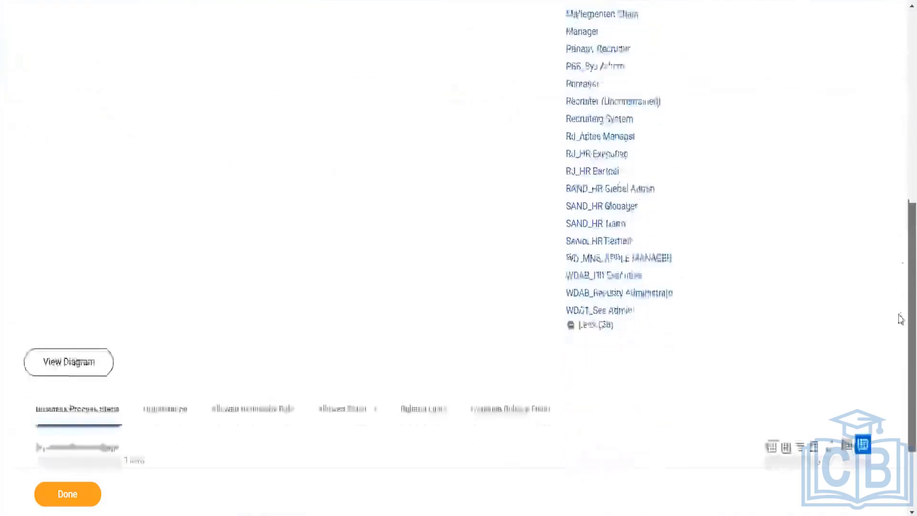
scroll(898, 354, "down", 2)
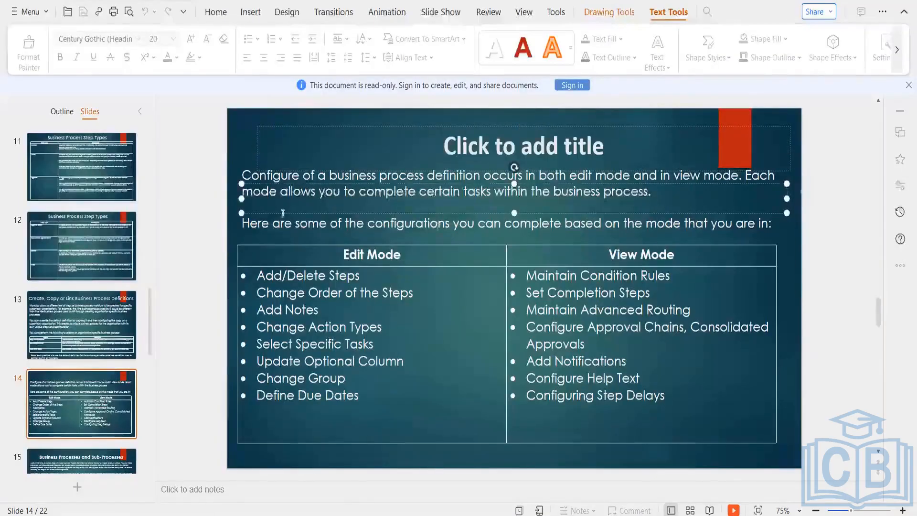
Step: Review the edit and view mode slide and the Consolidated Approval row in the Word steps table, then switch back to Workday
left_click(444, 453)
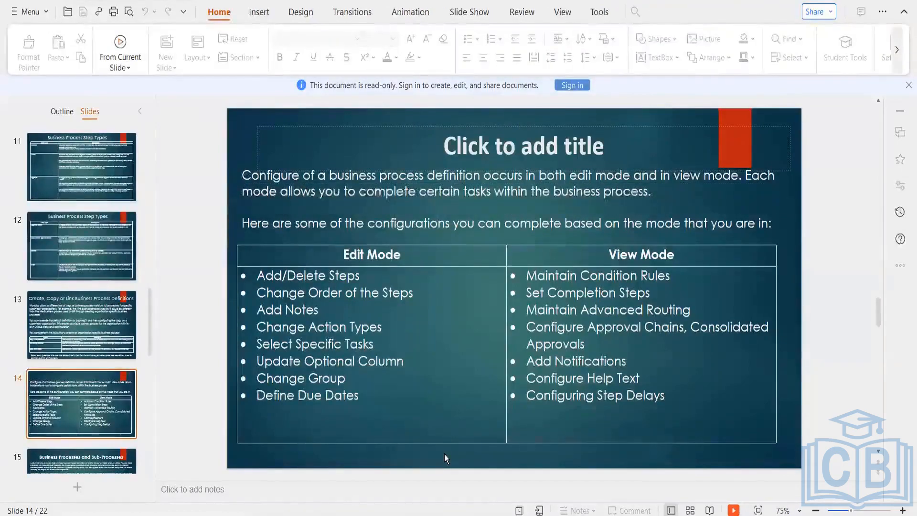
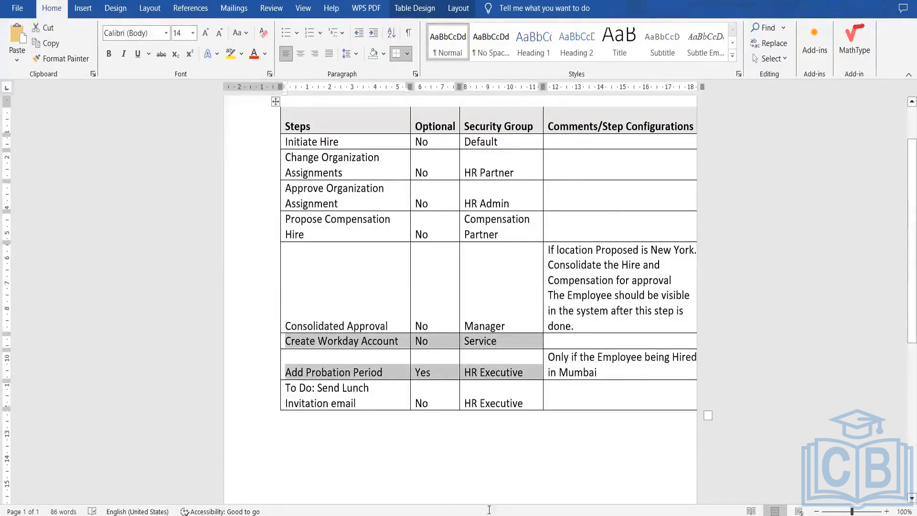
left_click(259, 299)
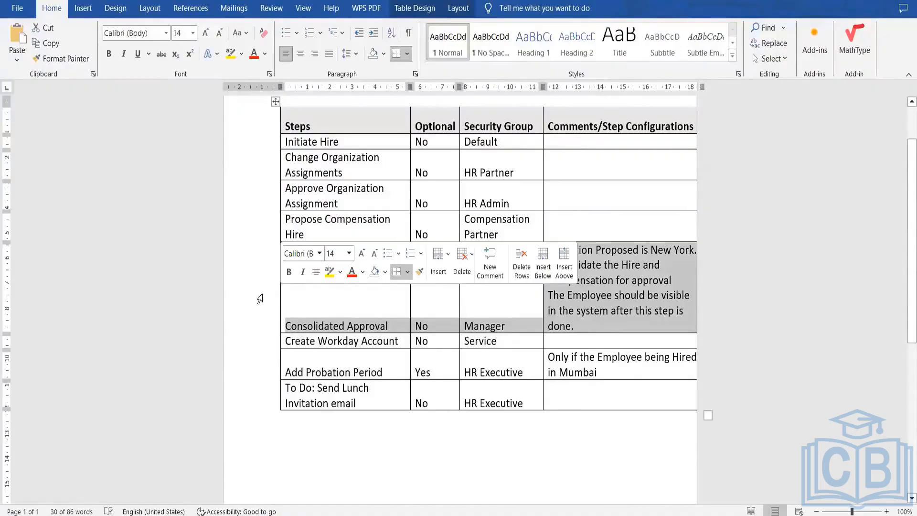
mouse_move(604, 515)
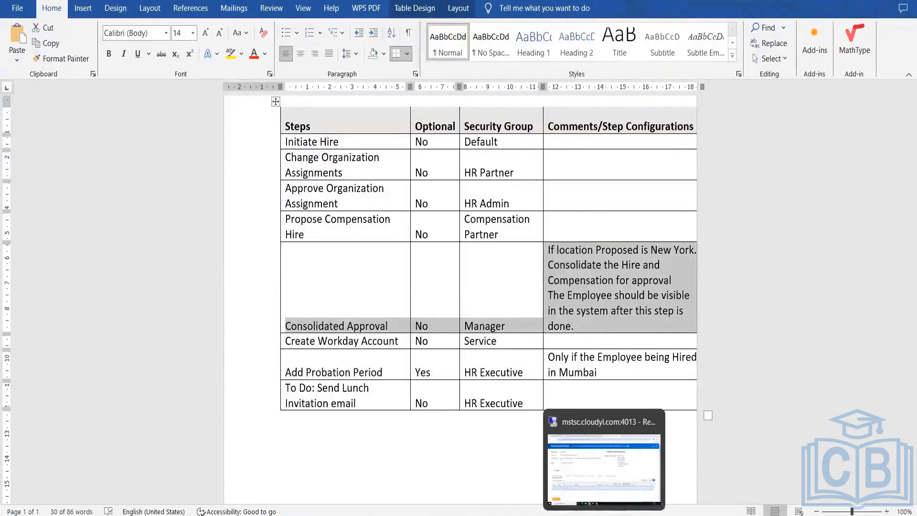
left_click(604, 514)
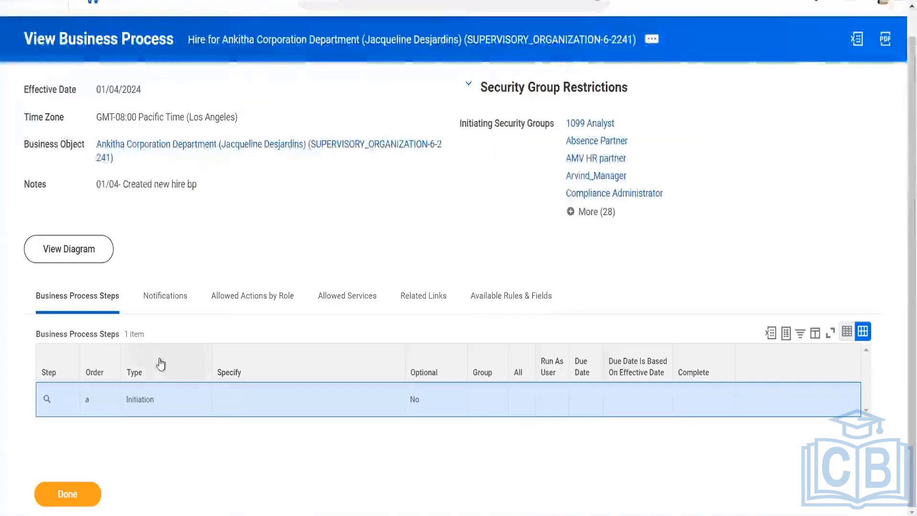
Step: Close the Hire business process view and search for "bp: hire"
left_click(67, 495)
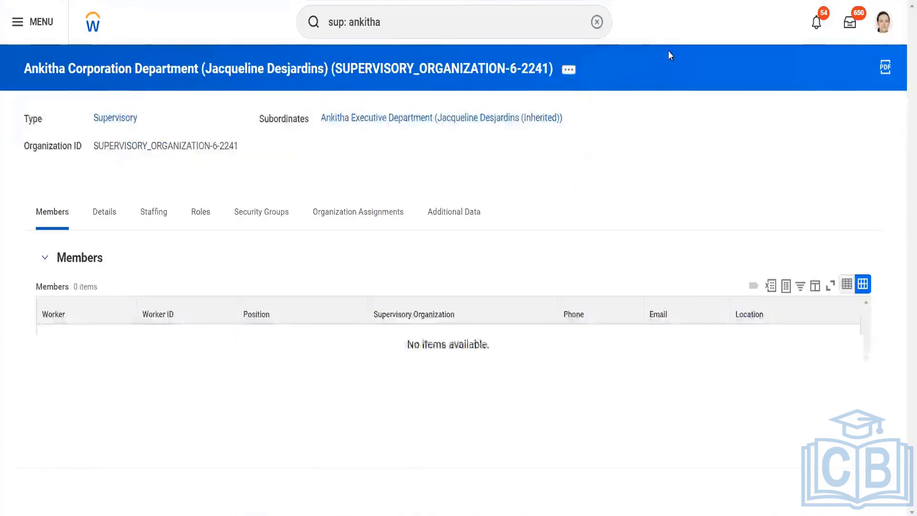
left_click(398, 31)
type("bp")
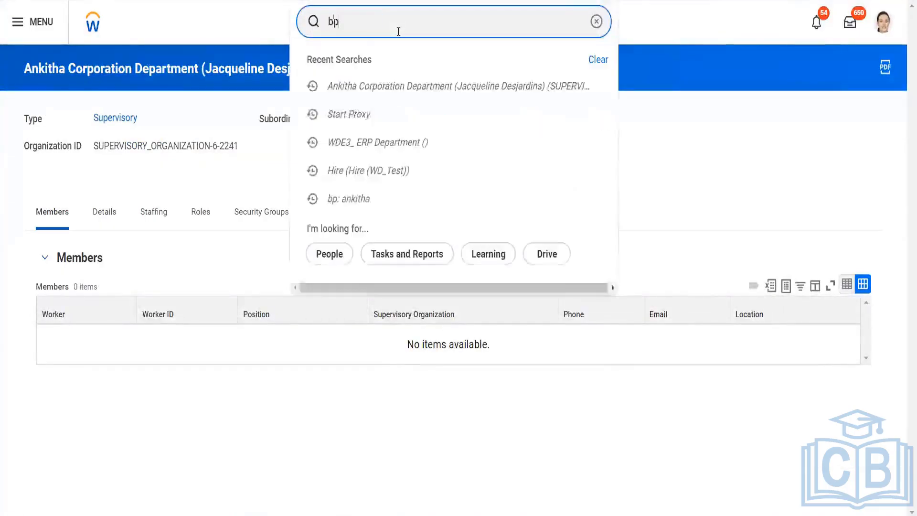
type(": hire")
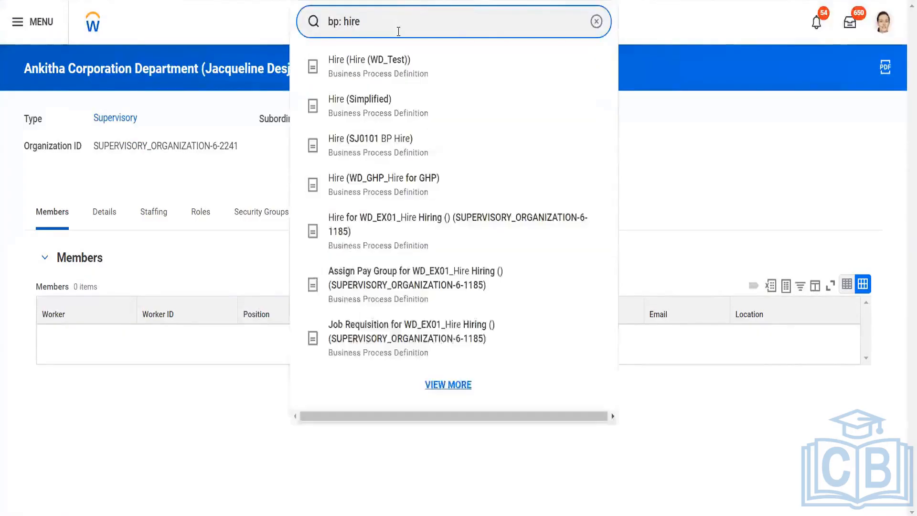
key("Return")
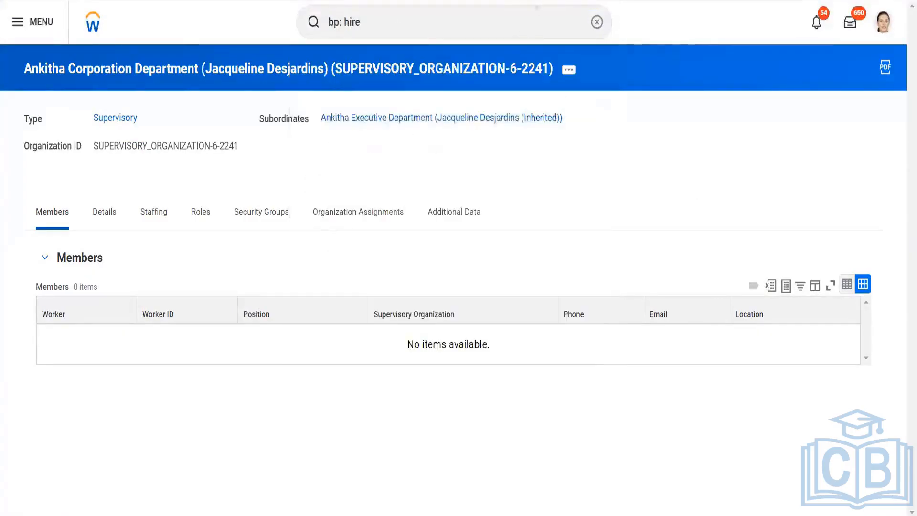
Step: Open the Business Process Definitions for Business Object report for the Ankitha Corporation Department
left_click(570, 71)
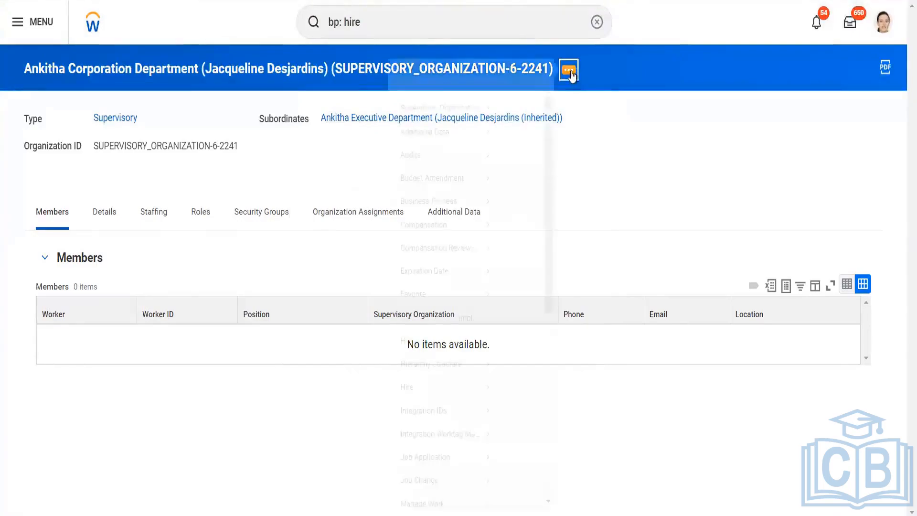
mouse_move(64, 216)
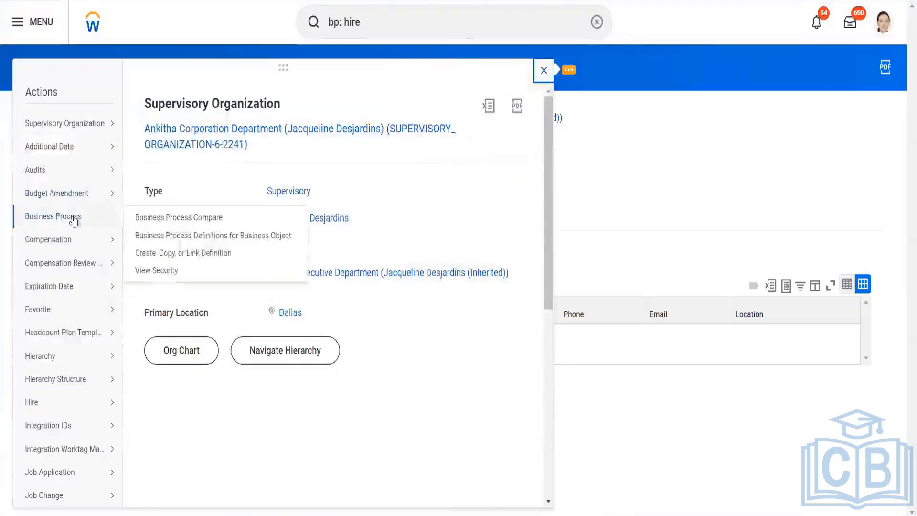
left_click(193, 236)
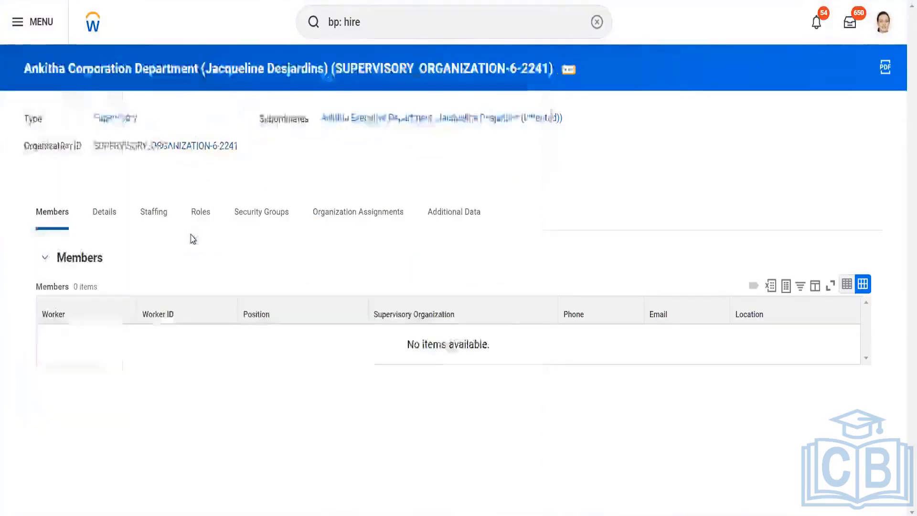
left_click(311, 318)
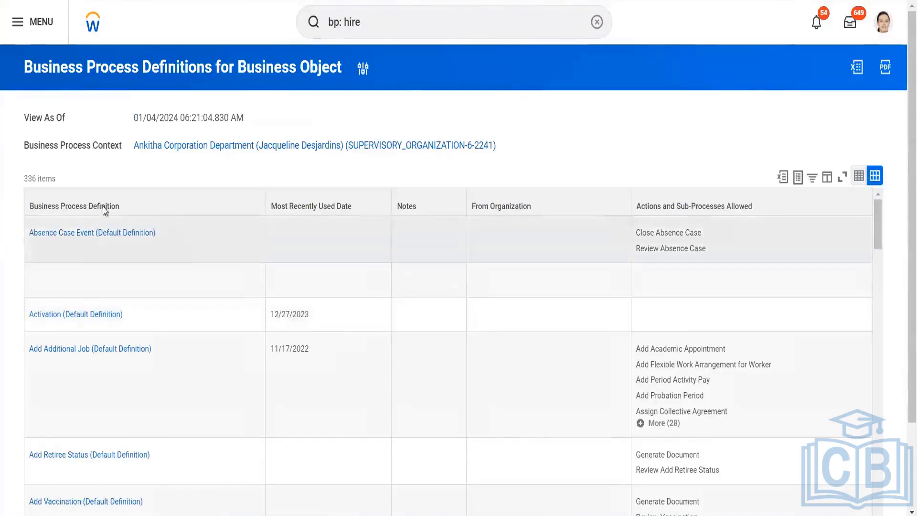
Step: Look up "hire" among the filter values of the Business Process Definition column and close the filter without applying it
left_click(130, 205)
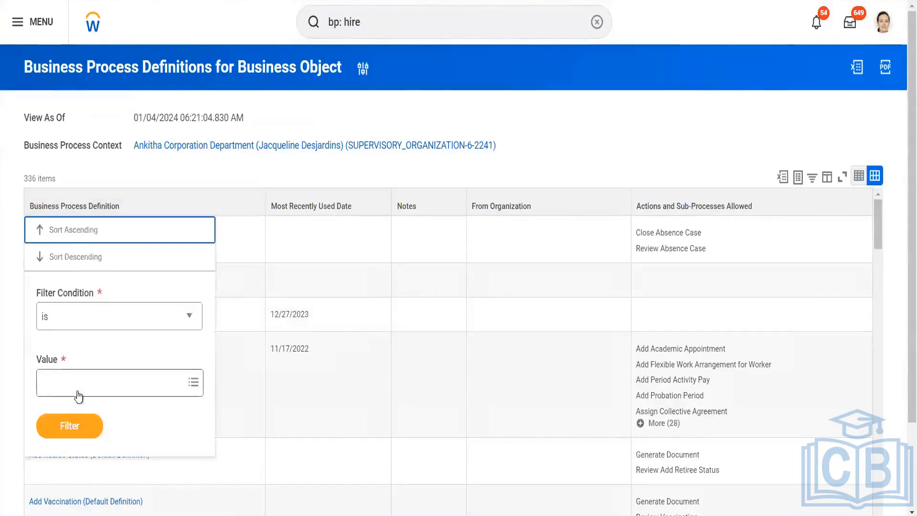
left_click(77, 382)
type("hire")
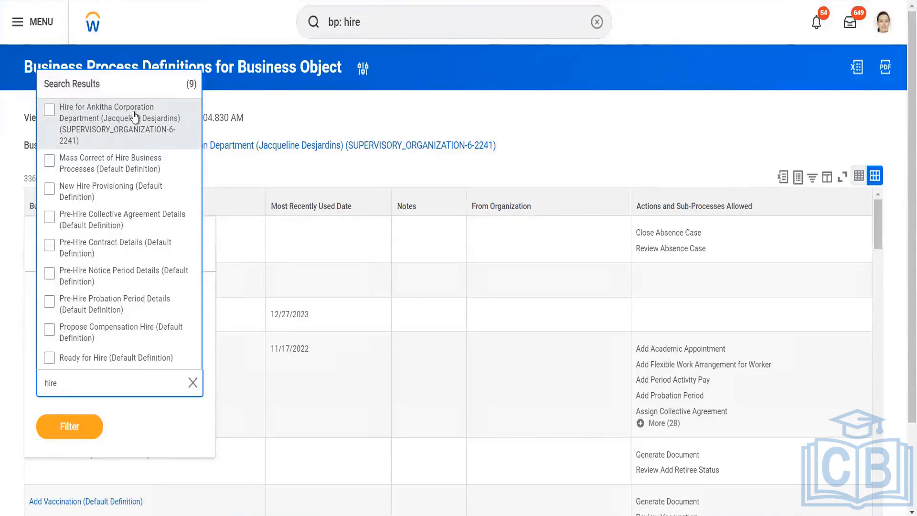
left_click(75, 127)
left_click(404, 101)
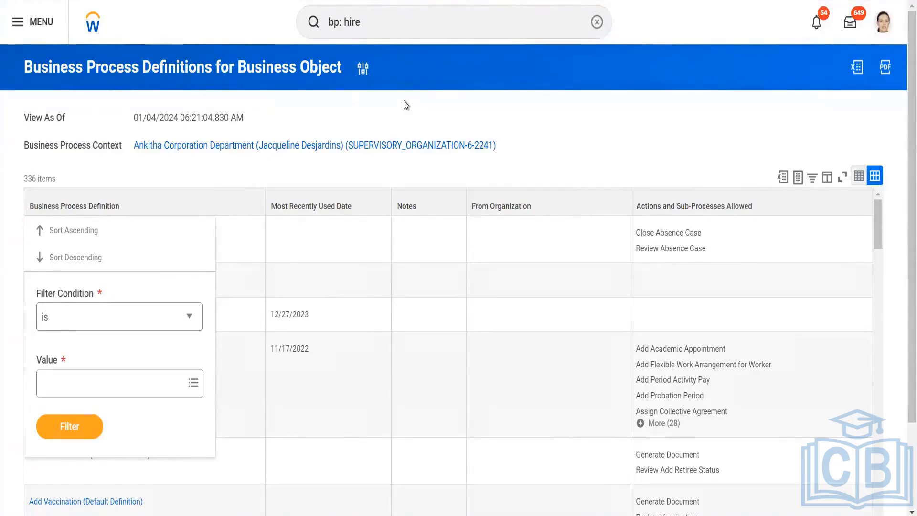
left_click(404, 101)
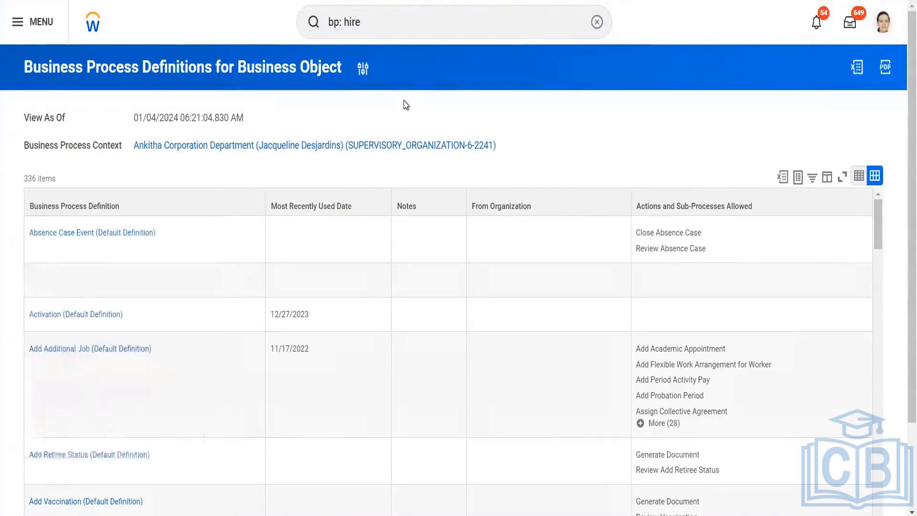
Step: Search the Business Process Definition filter values for "hire" again, point out the Ankitha Corporation Department's Hire definition and dismiss the filter
left_click(388, 22)
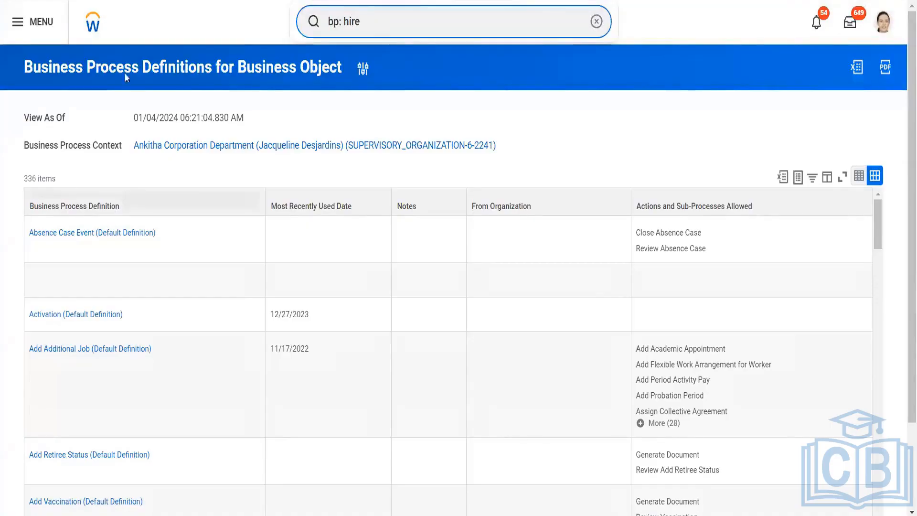
left_click(130, 206)
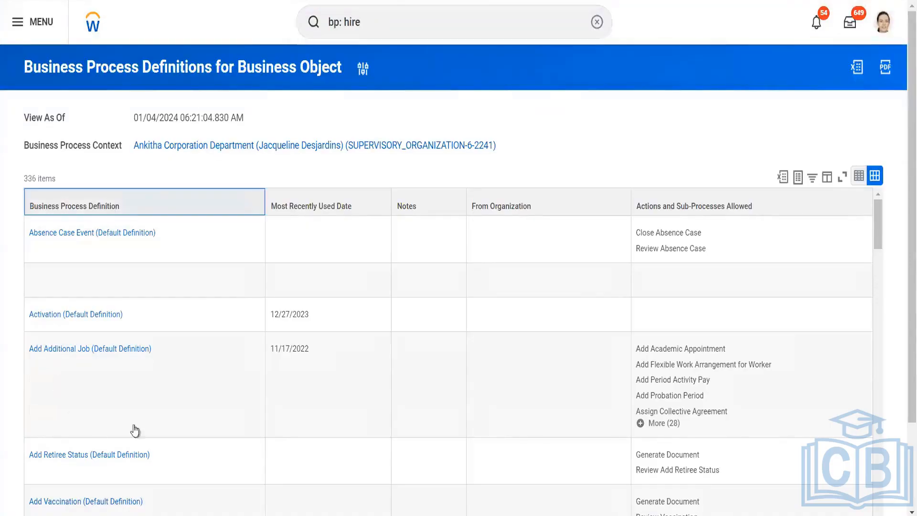
left_click(67, 394)
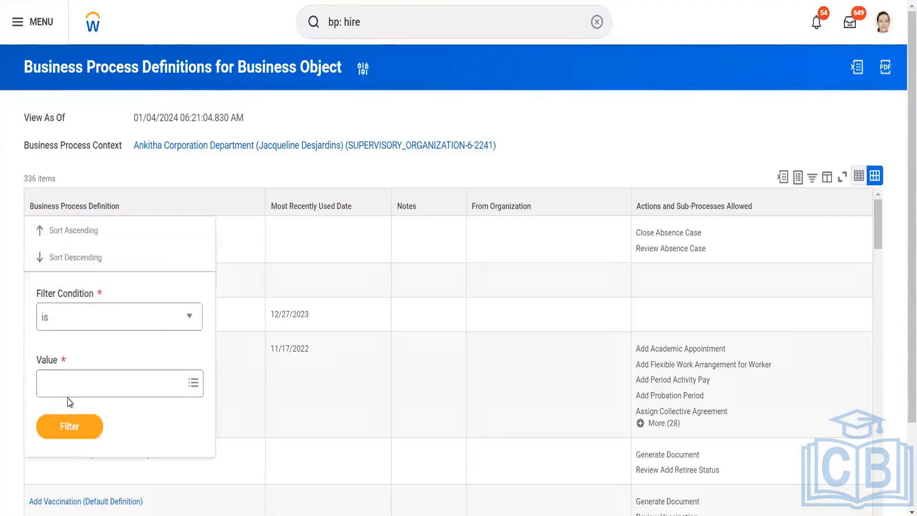
type("hire")
key("Return")
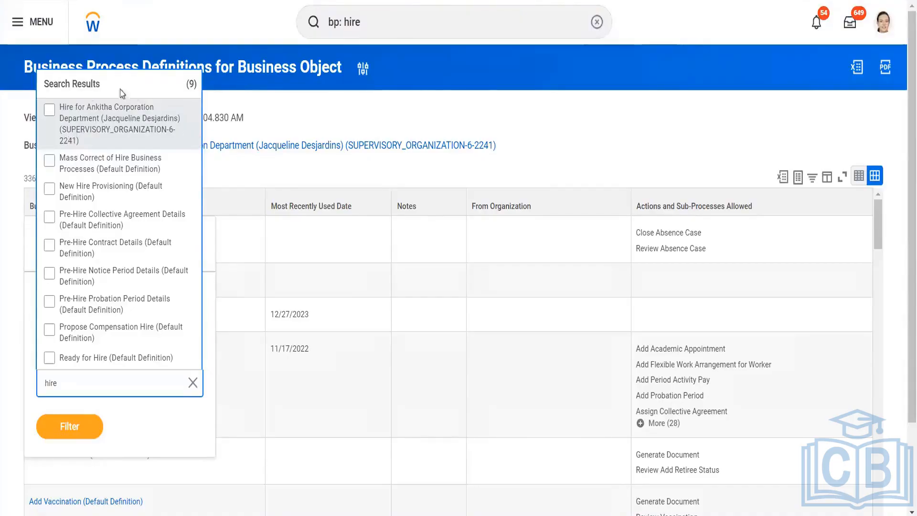
left_click(173, 139)
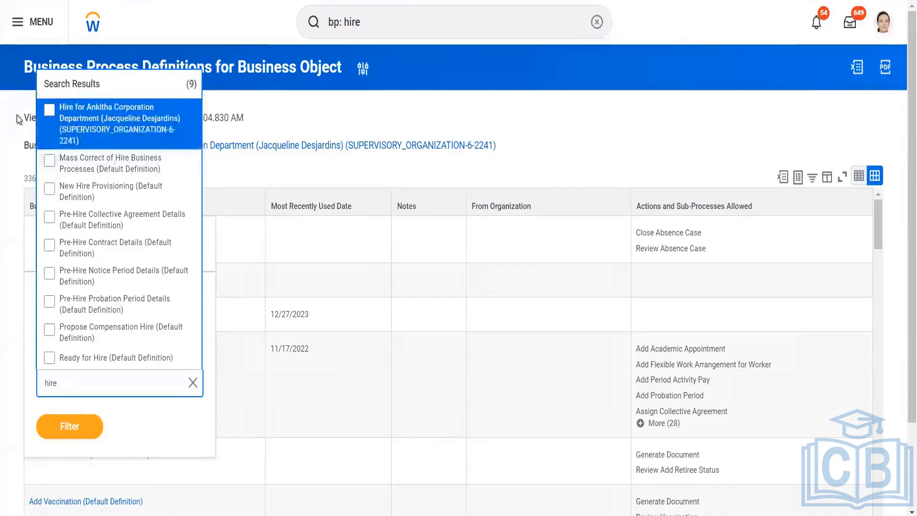
left_click(326, 118)
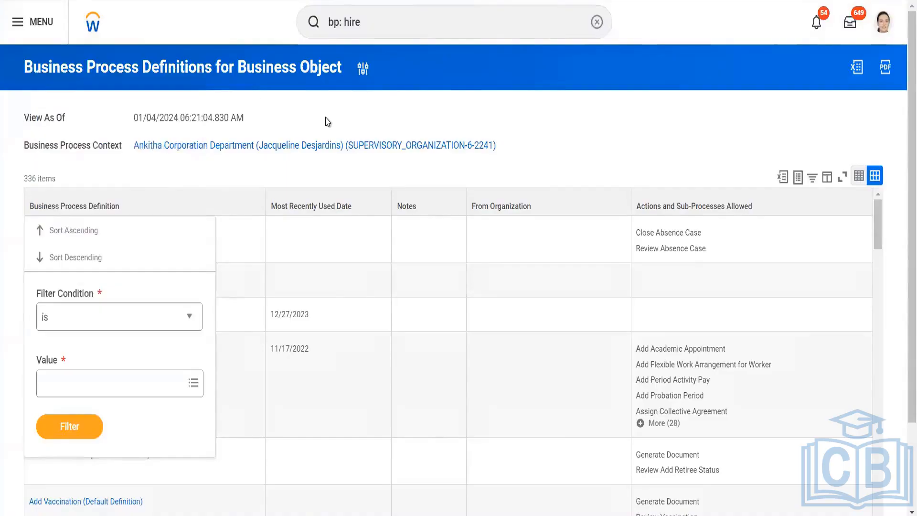
left_click(597, 107)
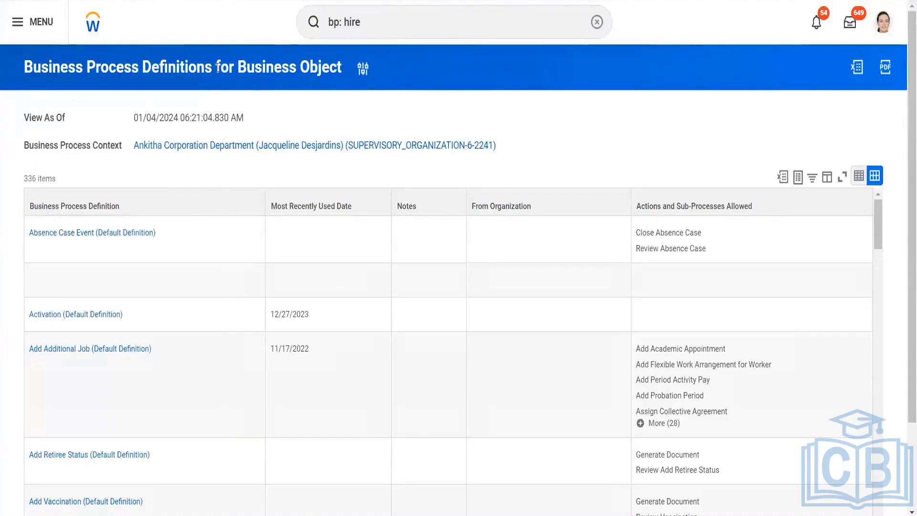
Step: Repeat the "hire" lookup in the Business Process Definition column filter and leave the list unfiltered
left_click(130, 209)
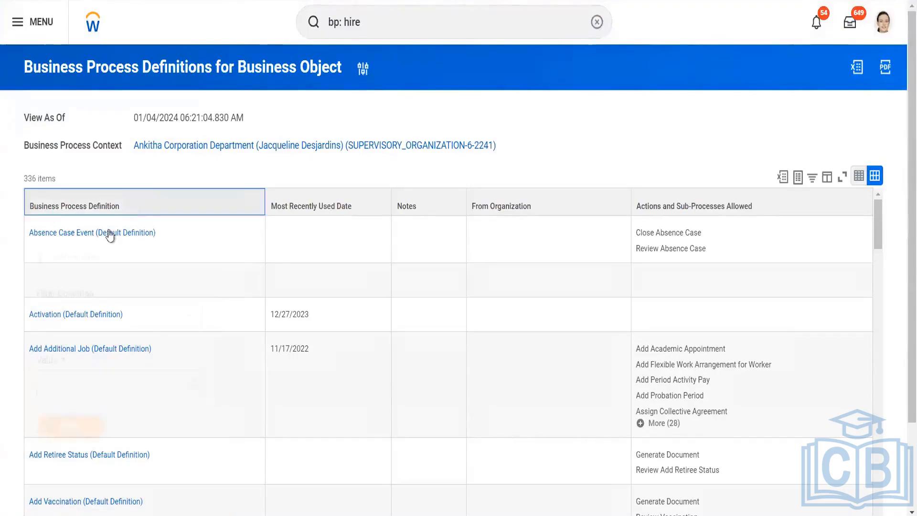
left_click(84, 384)
type("hire")
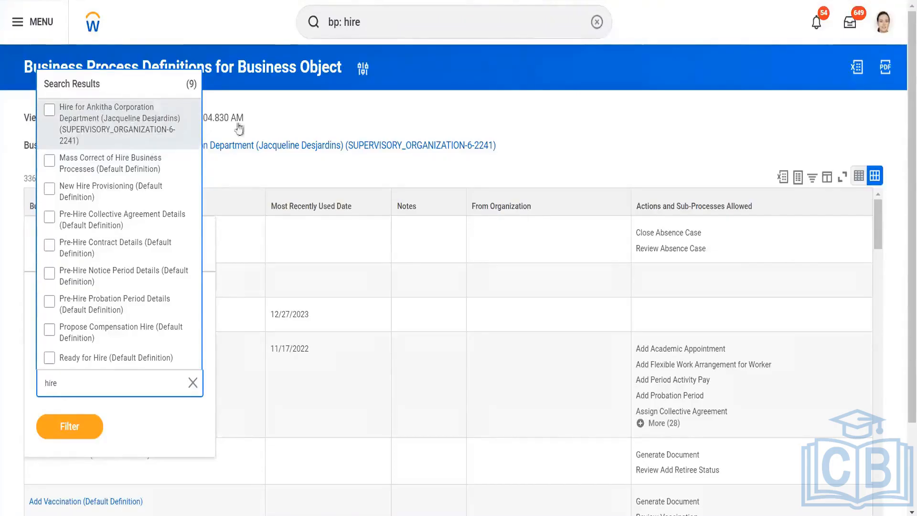
left_click(379, 120)
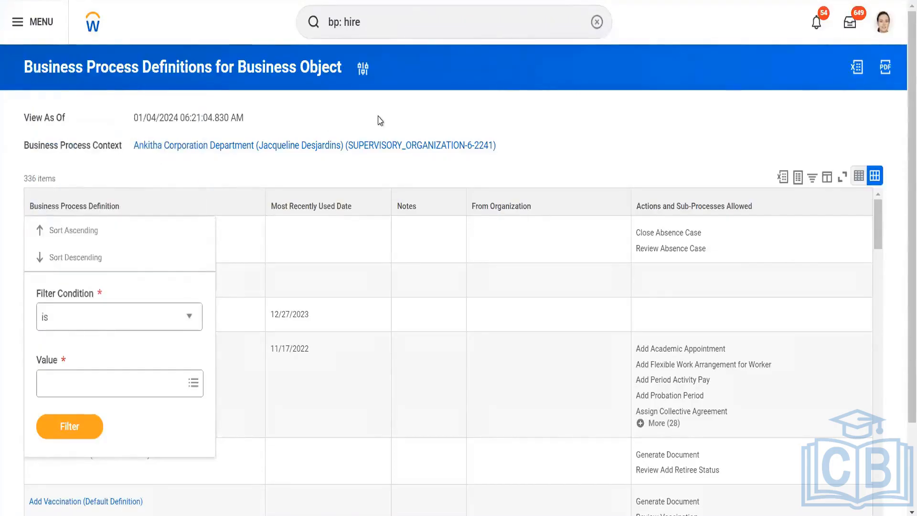
left_click(379, 121)
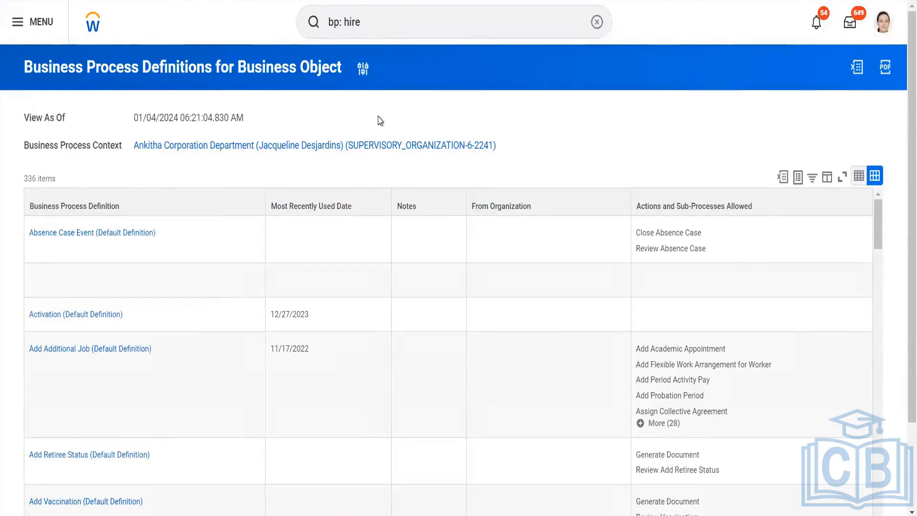
Step: Return to the Ankitha Corporation Department and rerun its Business Process Definitions for Business Object report as of 01/04/2024
left_click(191, 152)
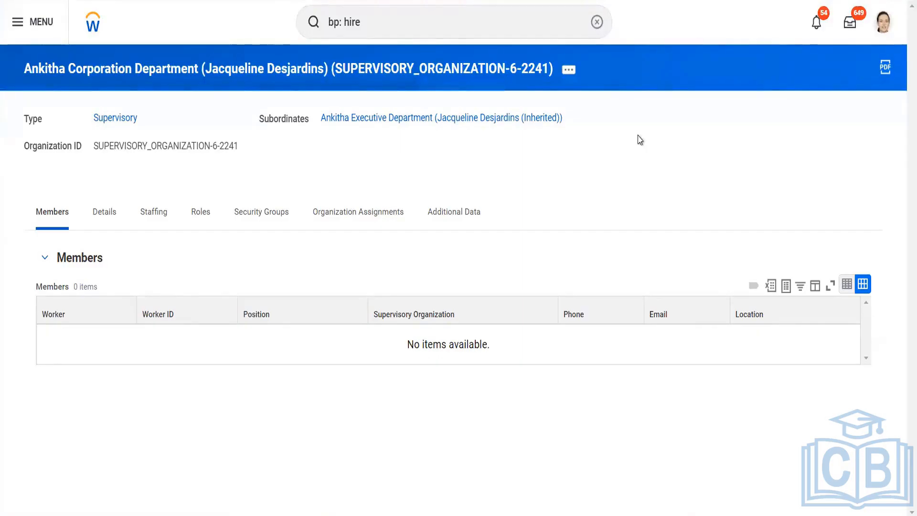
left_click(568, 72)
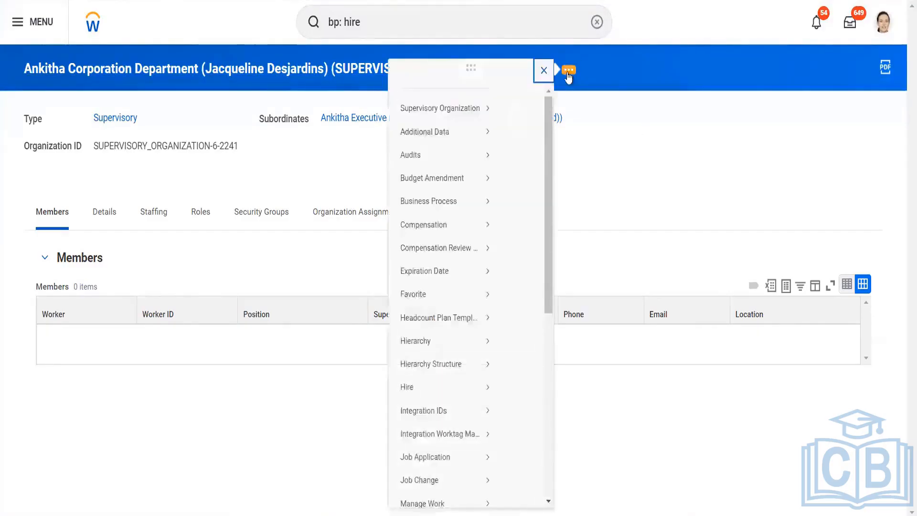
mouse_move(66, 216)
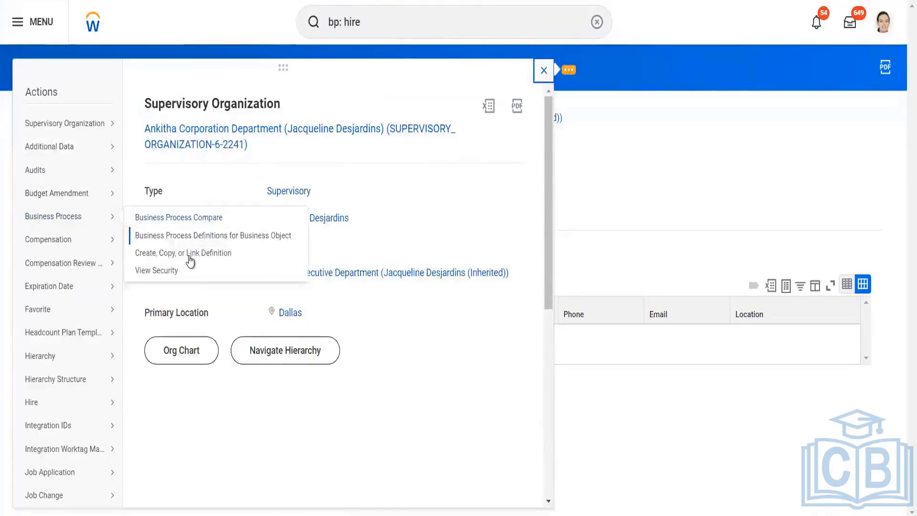
left_click(208, 242)
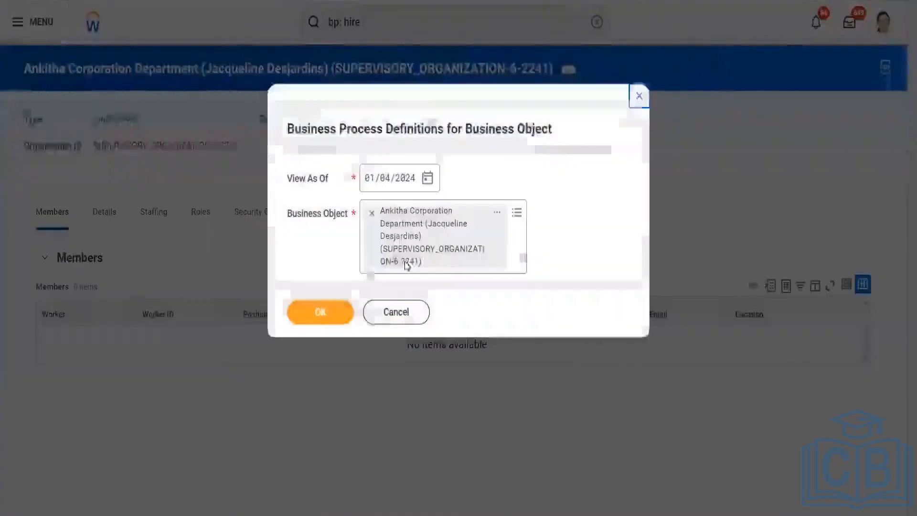
left_click(305, 313)
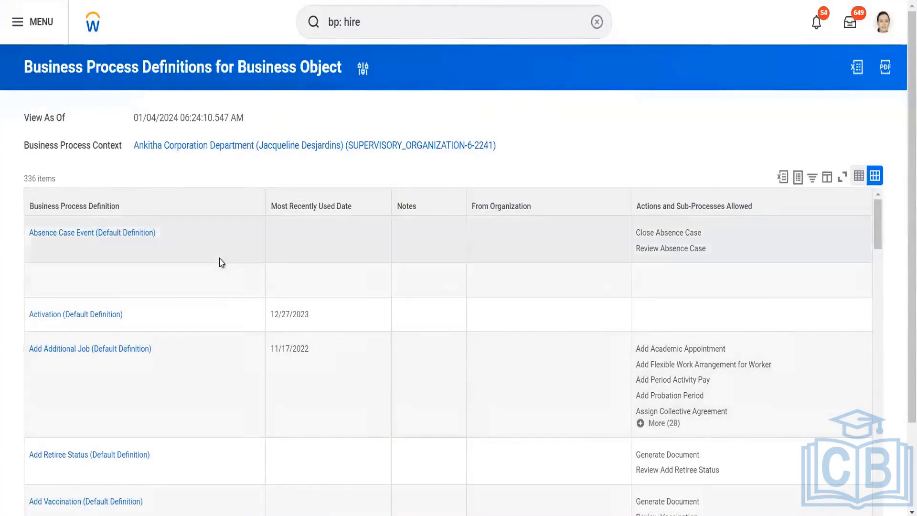
left_click(220, 260)
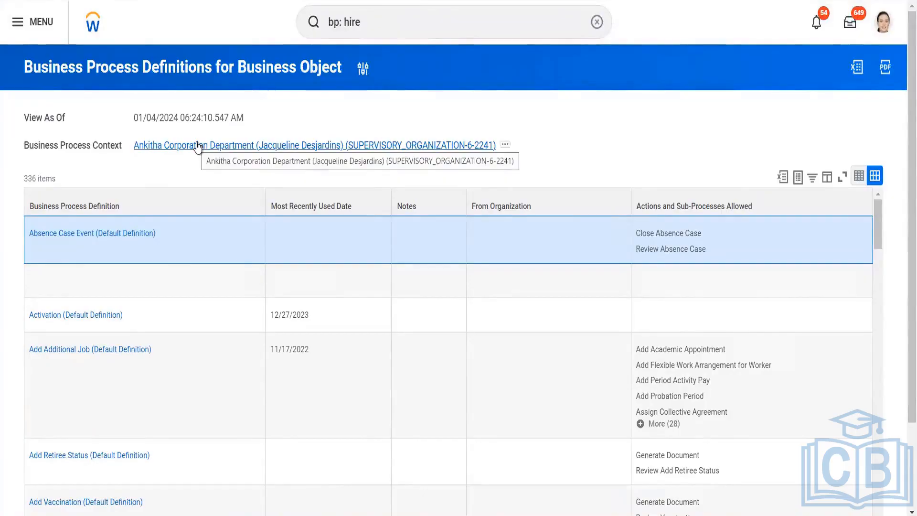
Step: Open the Ankitha Corporation Department from the report's context, view its Business Process actions and close them
left_click(165, 146)
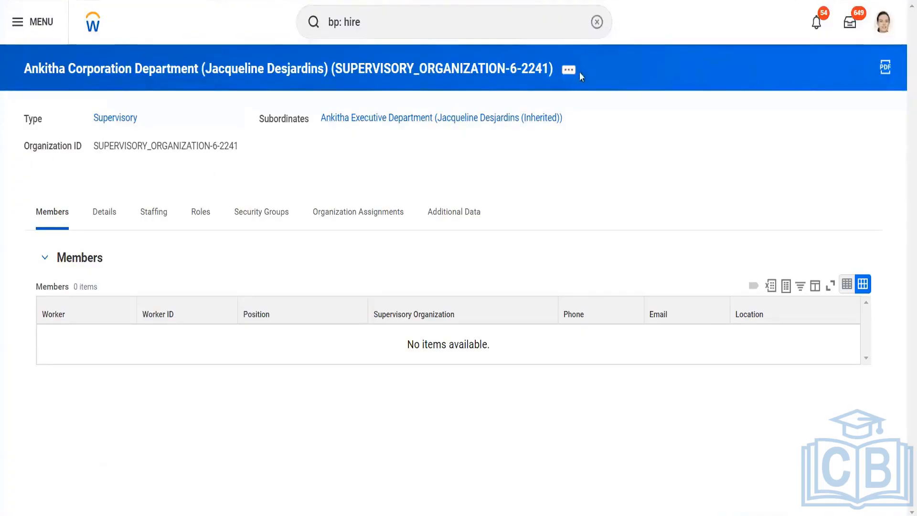
left_click(566, 72)
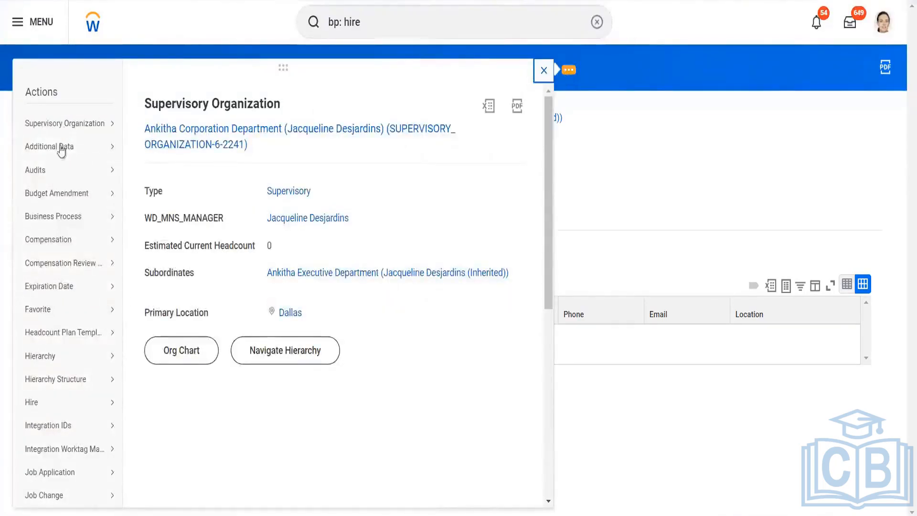
mouse_move(71, 219)
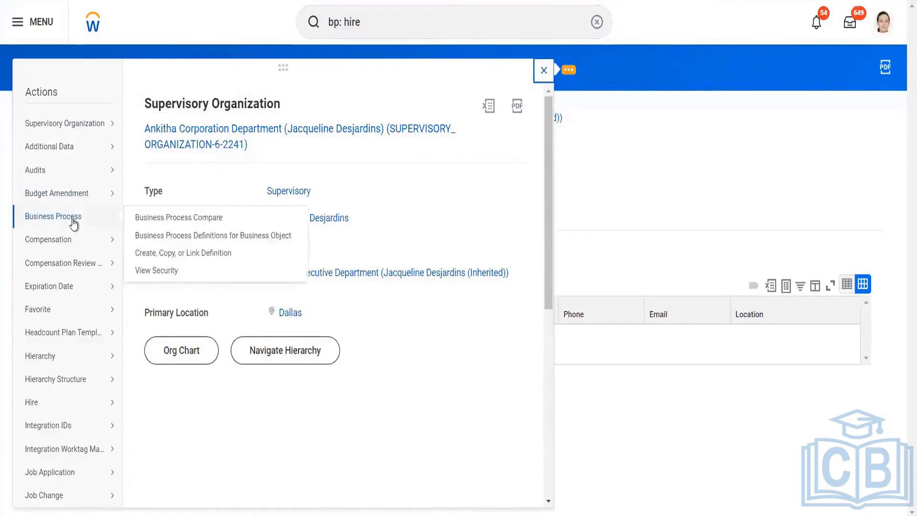
left_click(714, 118)
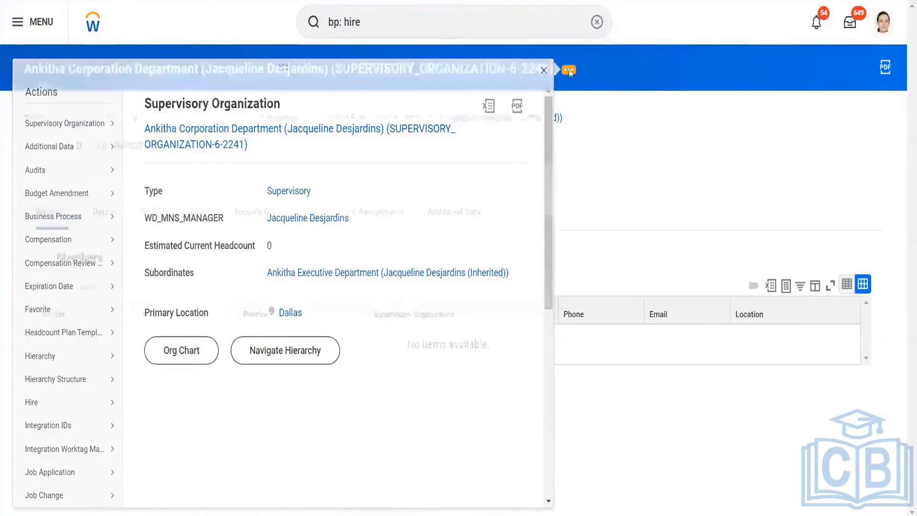
Step: Search for "bp: hire ankitha" and open the Hire definition for the Ankitha Corporation Department
left_click(431, 29)
type("a")
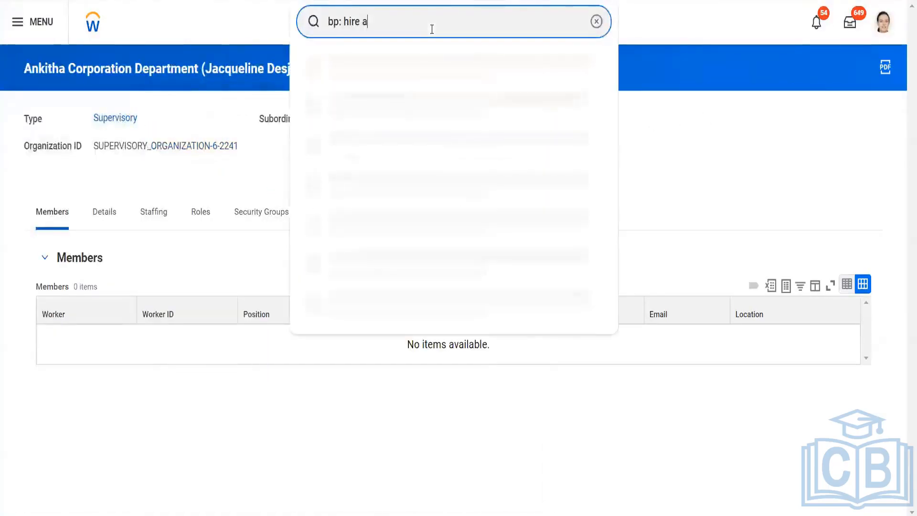
type("nkitha")
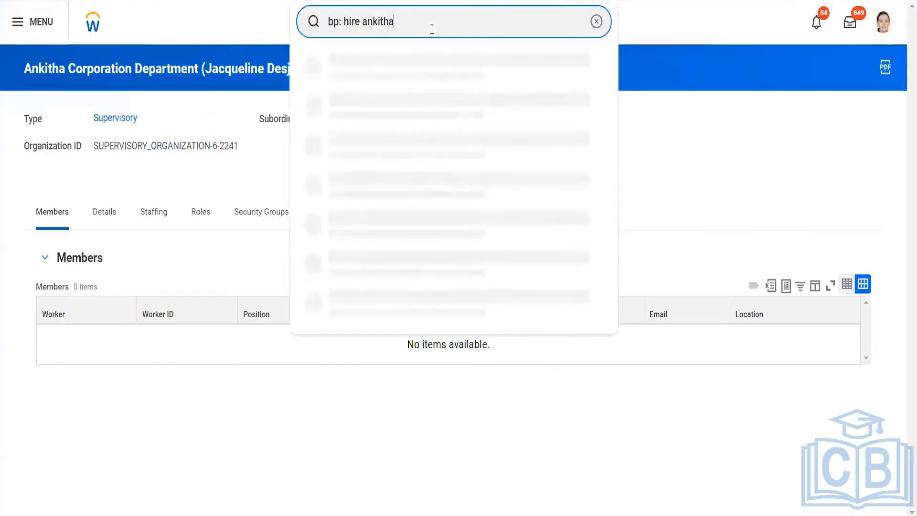
left_click(387, 74)
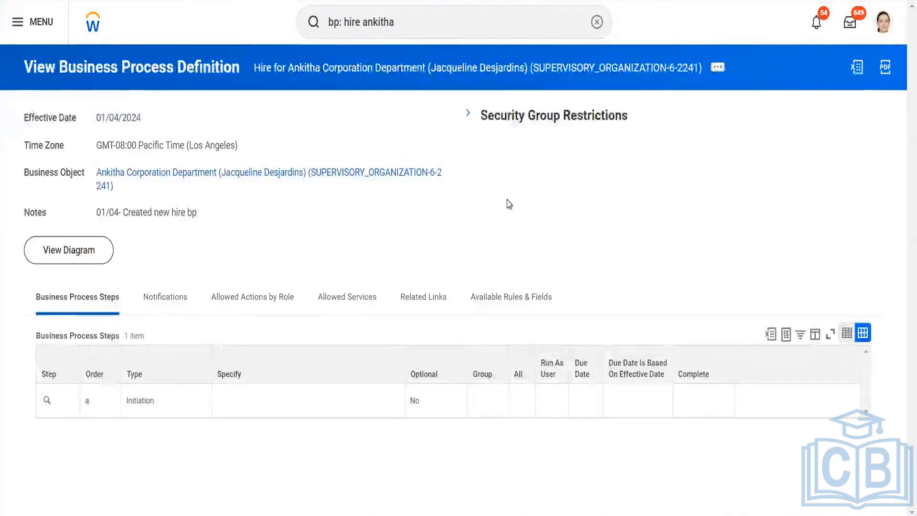
Step: View the related actions and summary of the department's Hire definition and close them
left_click(716, 68)
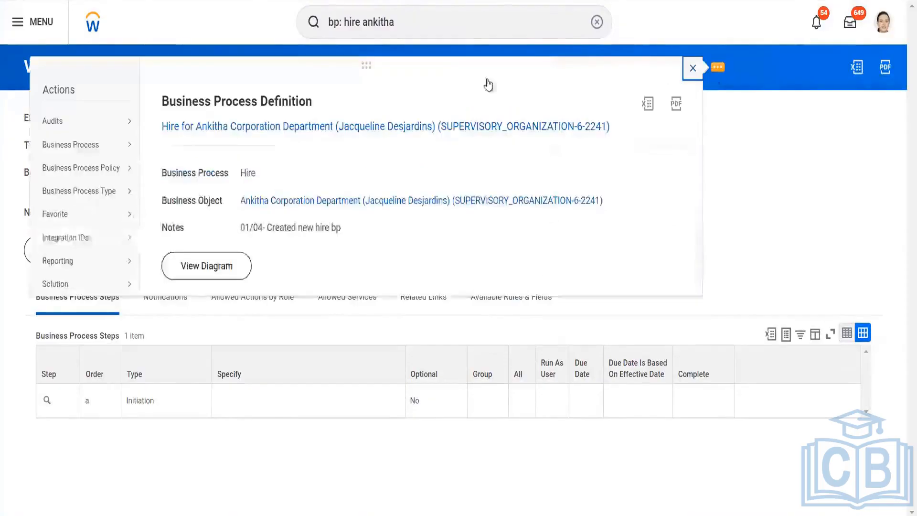
mouse_move(57, 146)
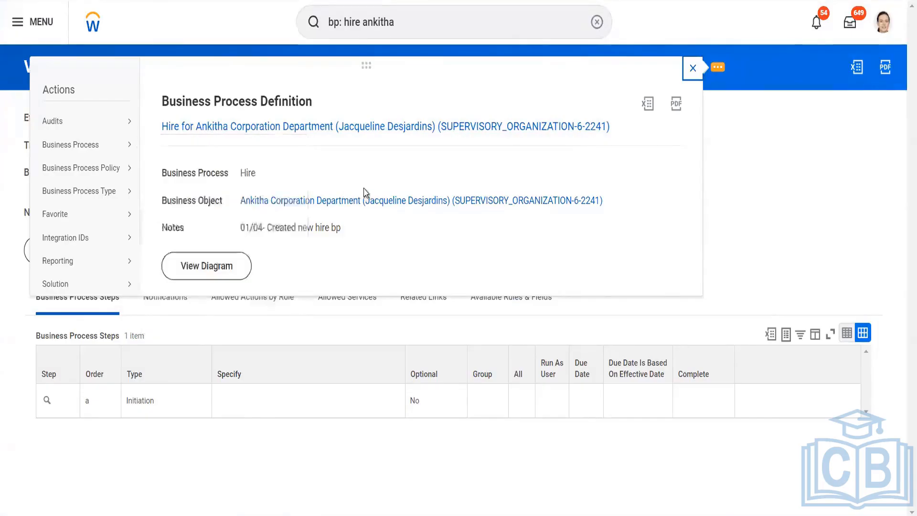
left_click(692, 69)
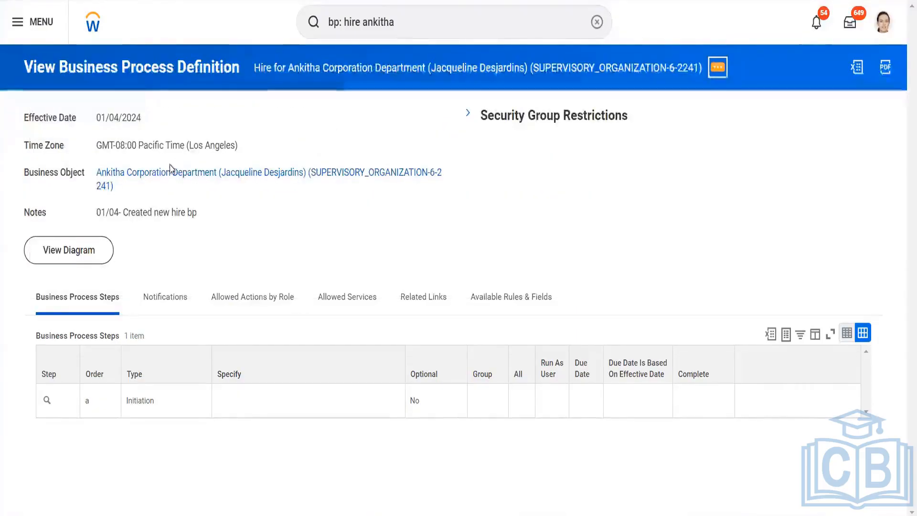
Step: Open the subordinate Ankitha Executive Department and run its Business Process Definitions for Business Object report as of 01/04/2024
left_click(163, 173)
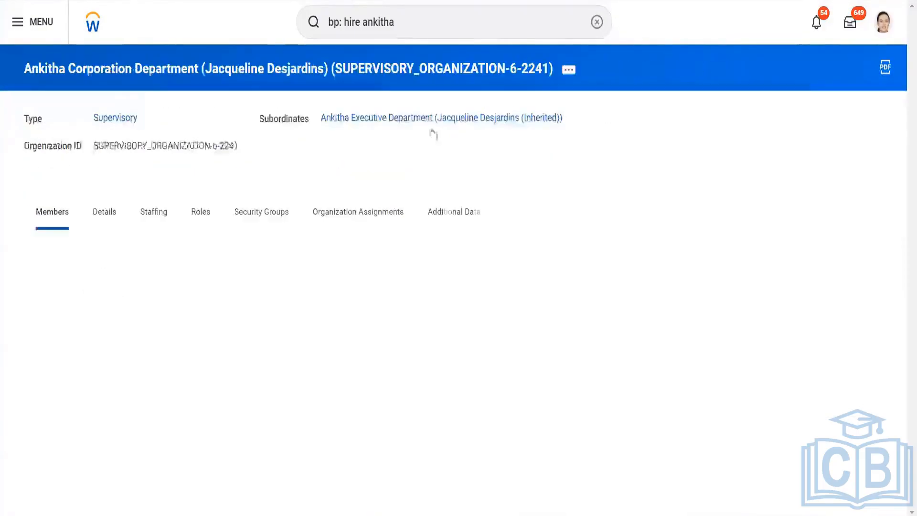
left_click(389, 123)
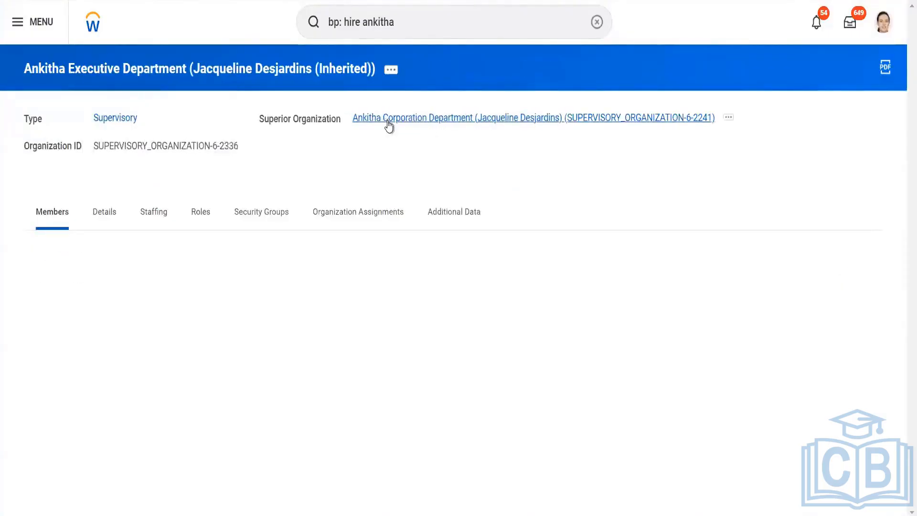
left_click(391, 71)
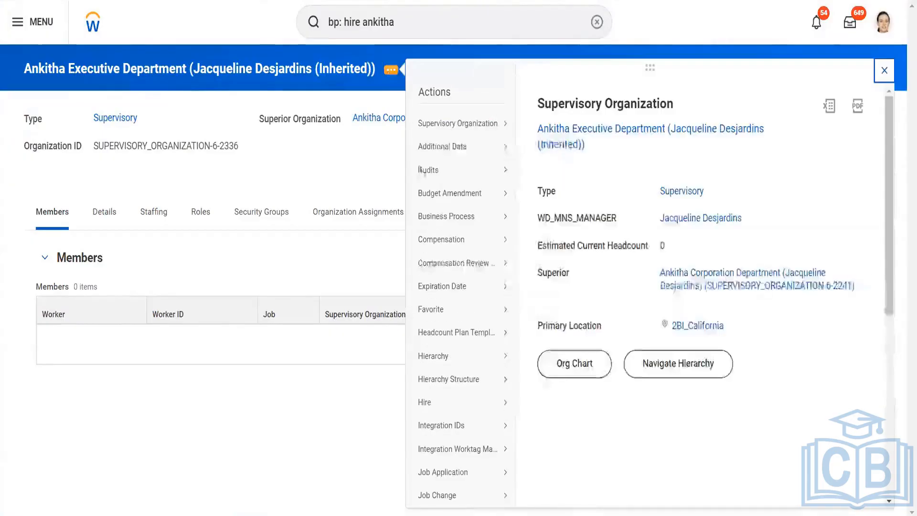
mouse_move(436, 215)
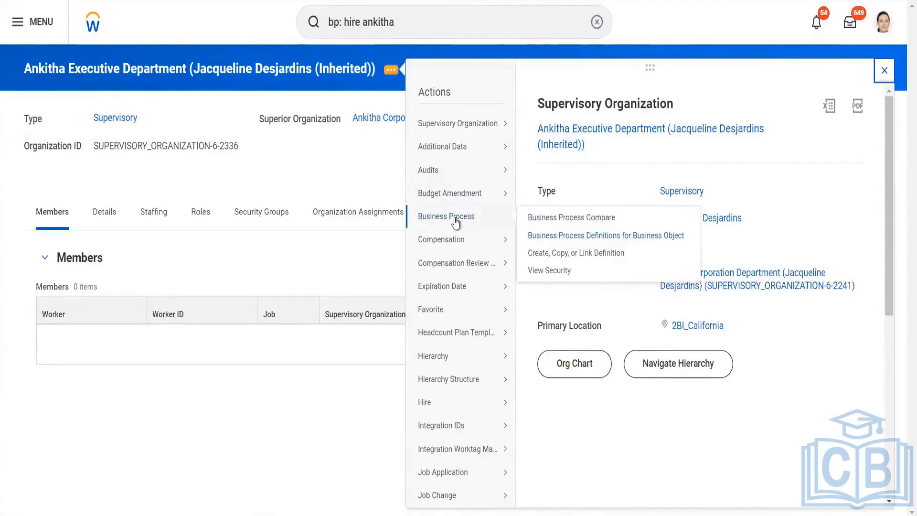
left_click(580, 236)
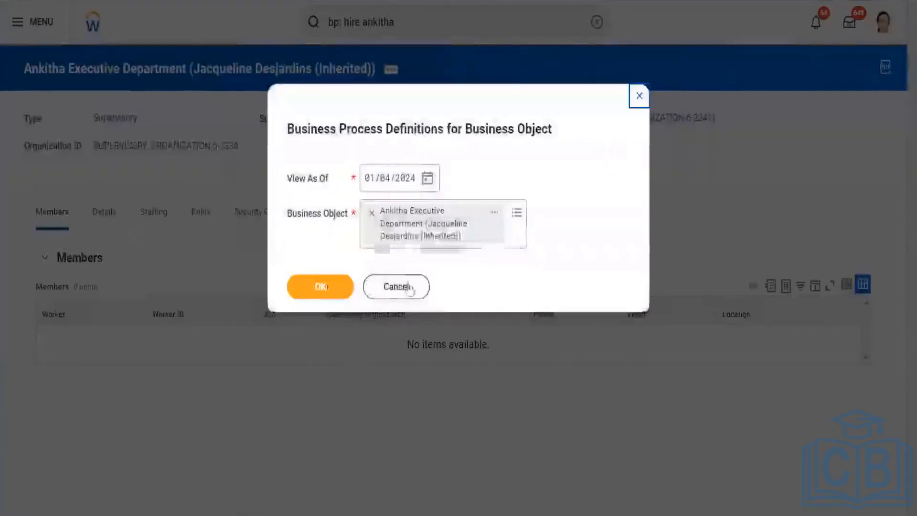
left_click(306, 289)
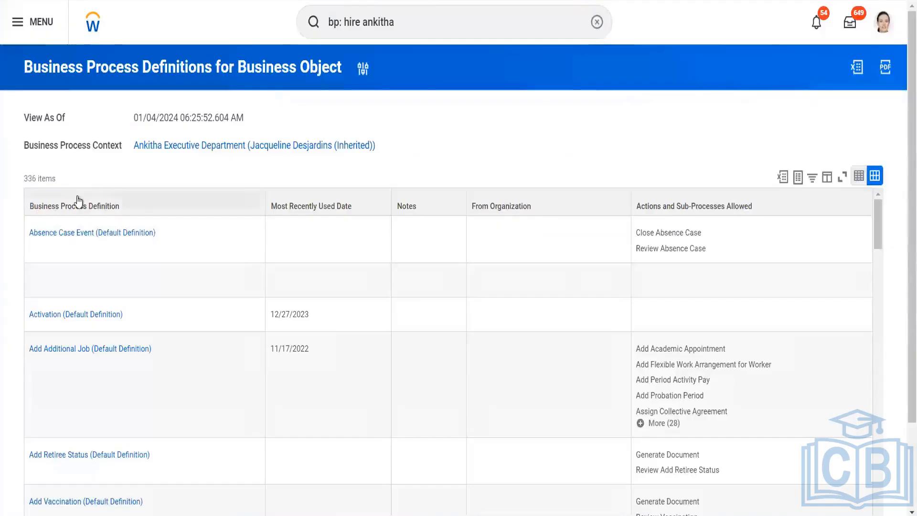
Step: Filter the report's Business Process Definition column to the Hire definition for Ankitha Corporation Department and open that definition
left_click(79, 200)
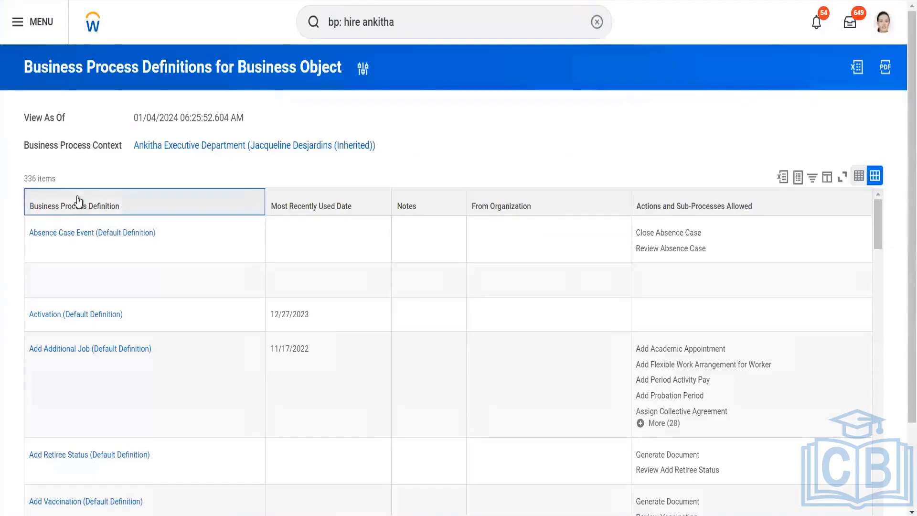
left_click(58, 384)
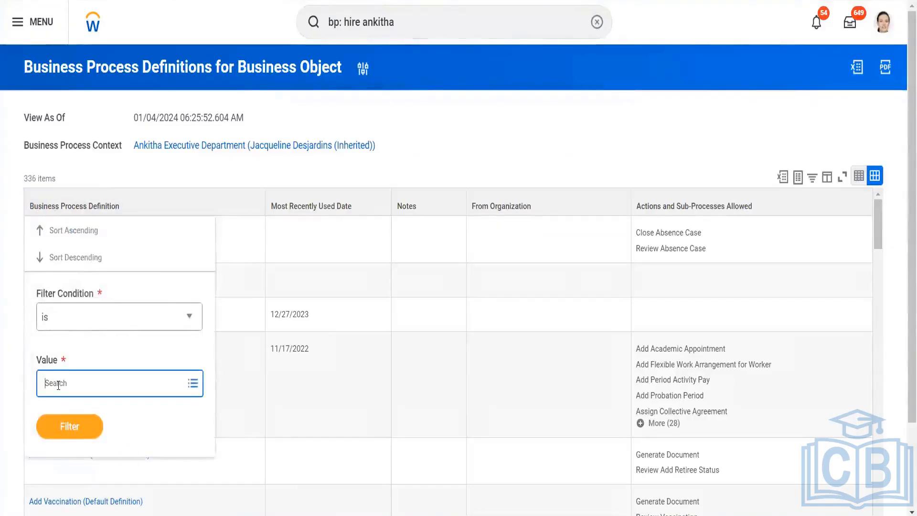
type("hire")
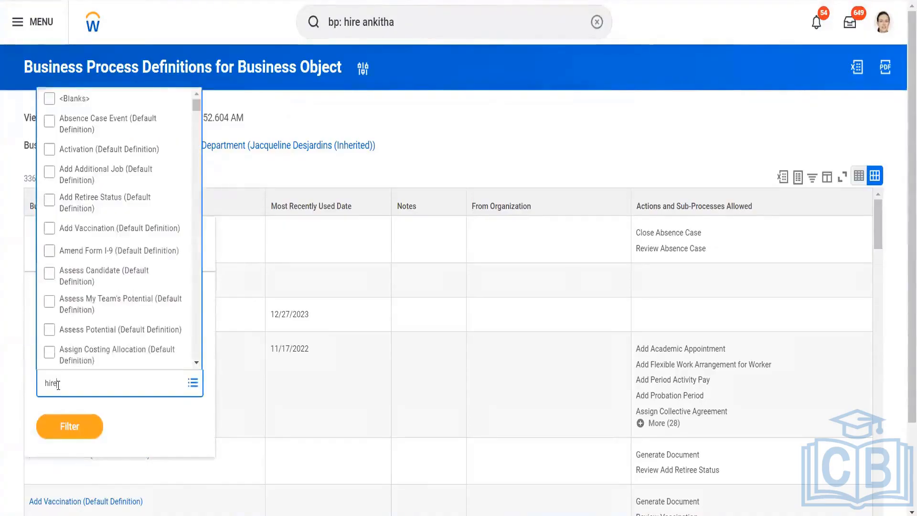
key("Return")
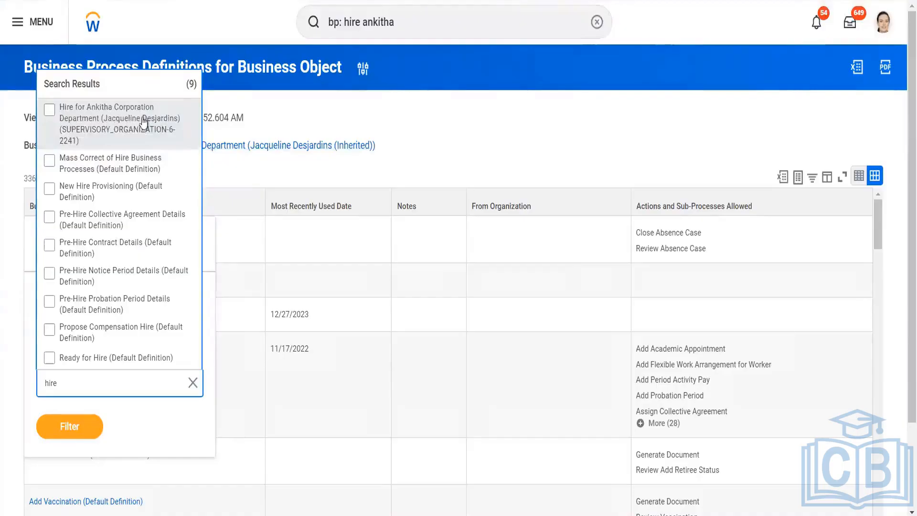
left_click(75, 121)
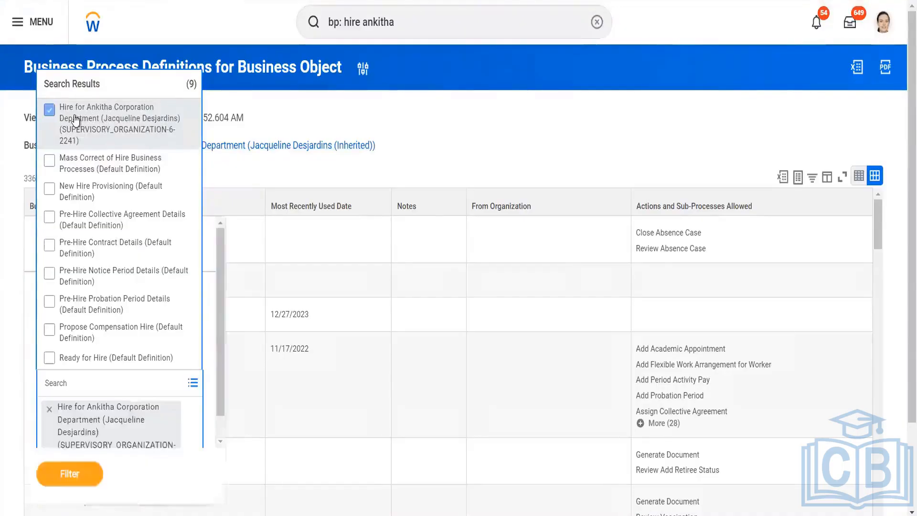
left_click(72, 475)
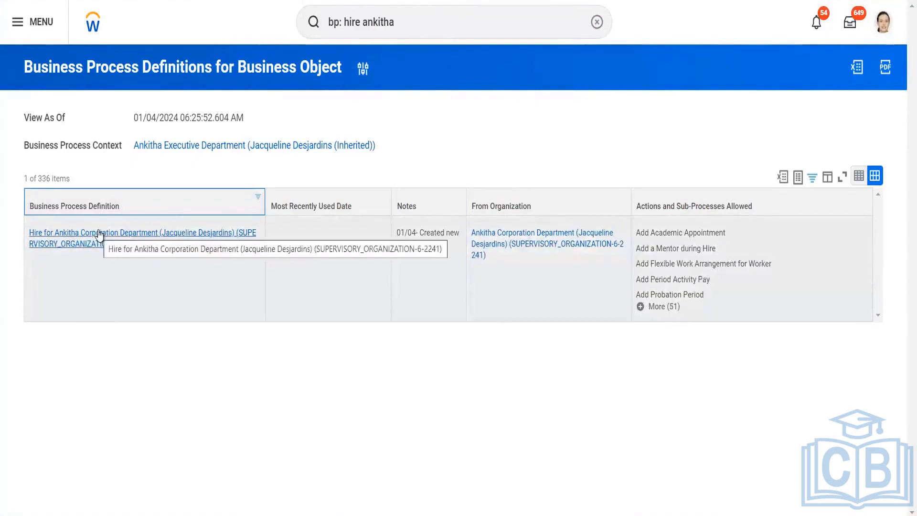
left_click(99, 234)
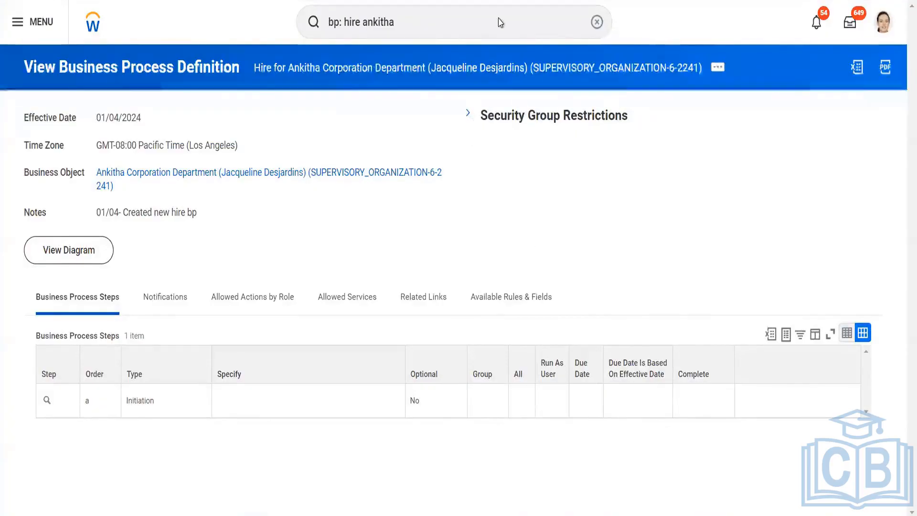
Step: Find the Ankitha Corporation Department's Hire definition by searching "bp: hire ankitha" and start Edit Definition for it
left_click(416, 22)
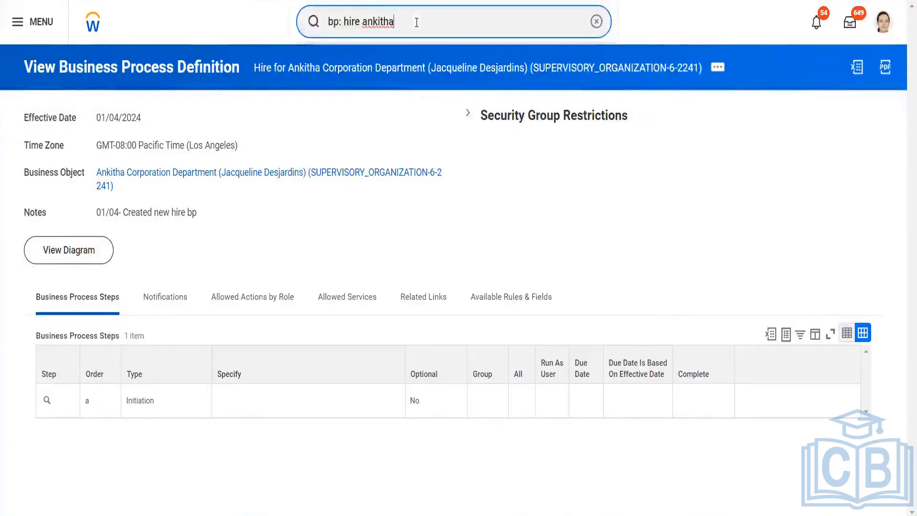
key("Return")
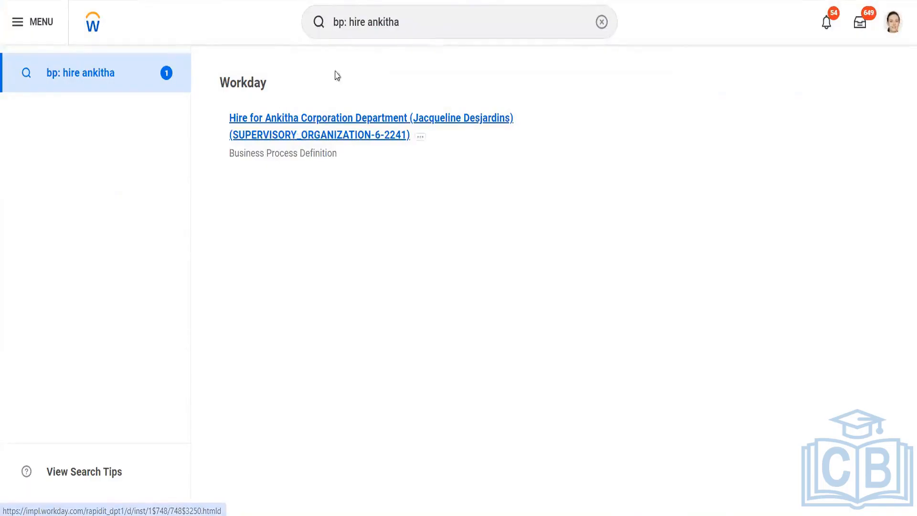
left_click(334, 118)
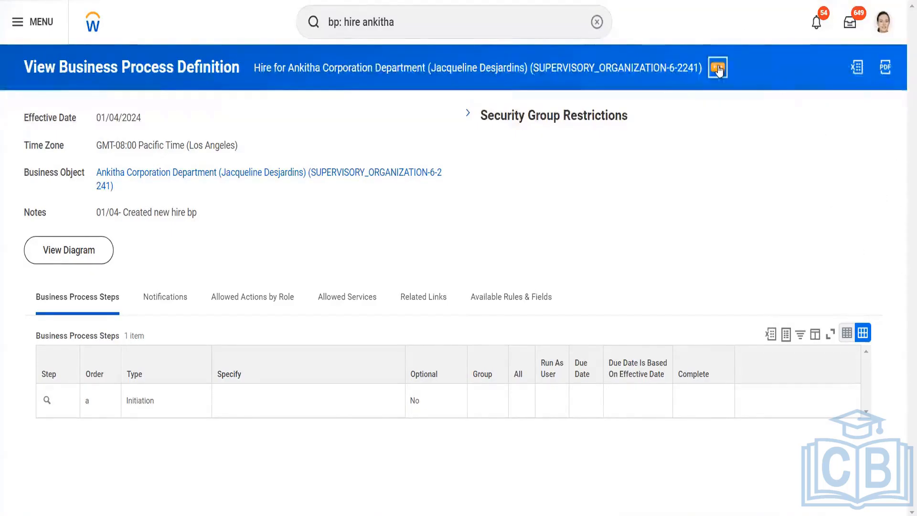
left_click(717, 69)
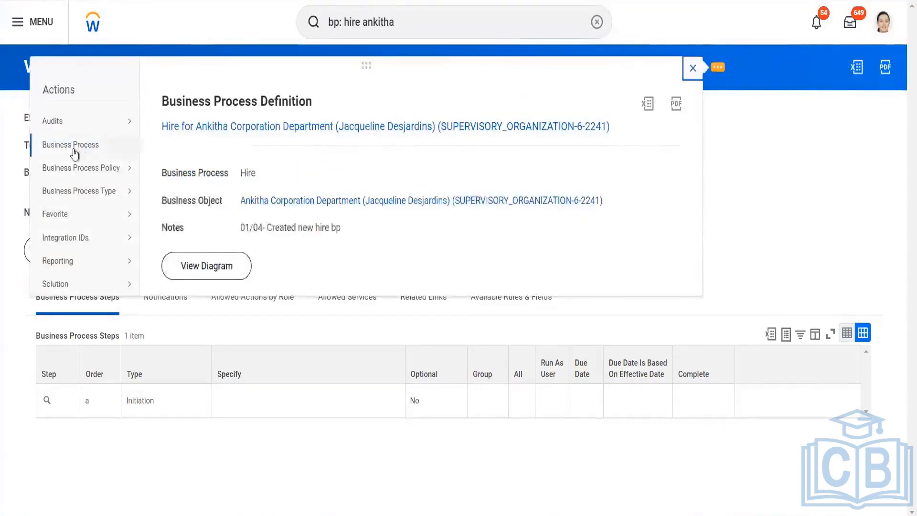
mouse_move(74, 151)
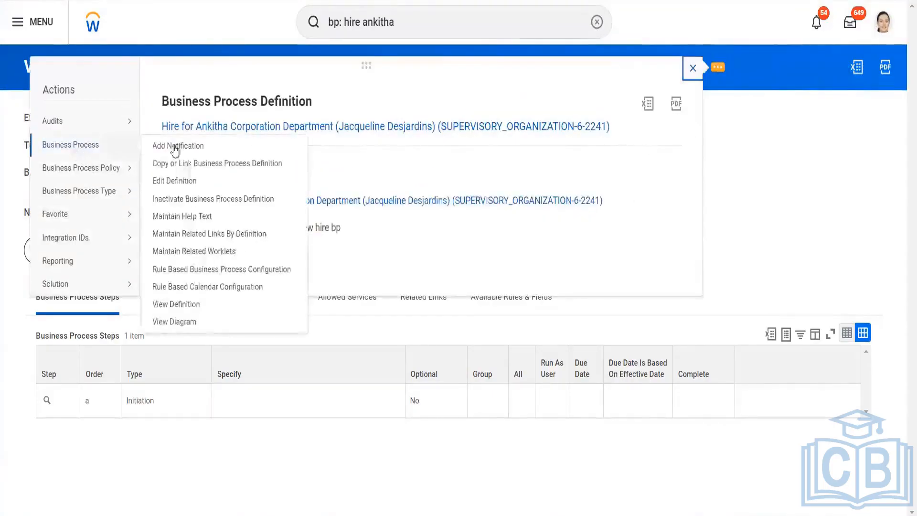
left_click(183, 181)
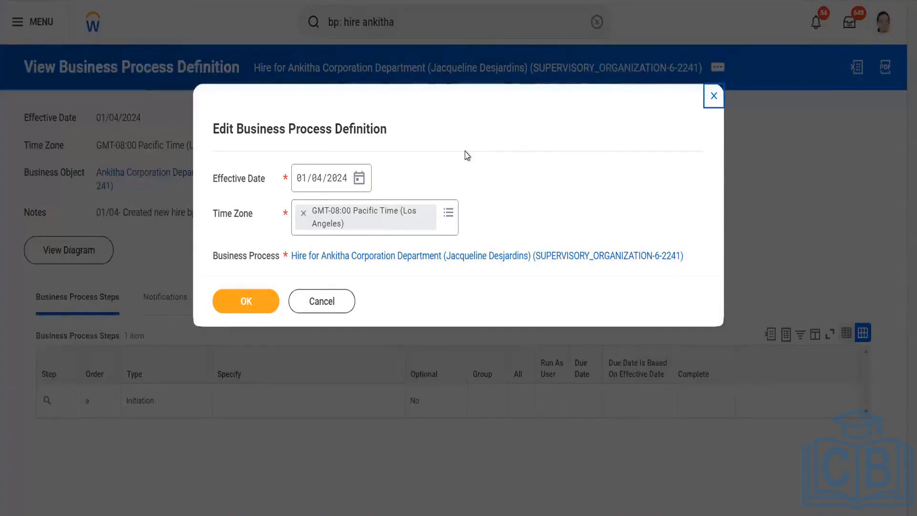
Step: Try to edit the Hire definition with effective date 01/01/2024, and reset the date to 01/04/2024
left_click(317, 186)
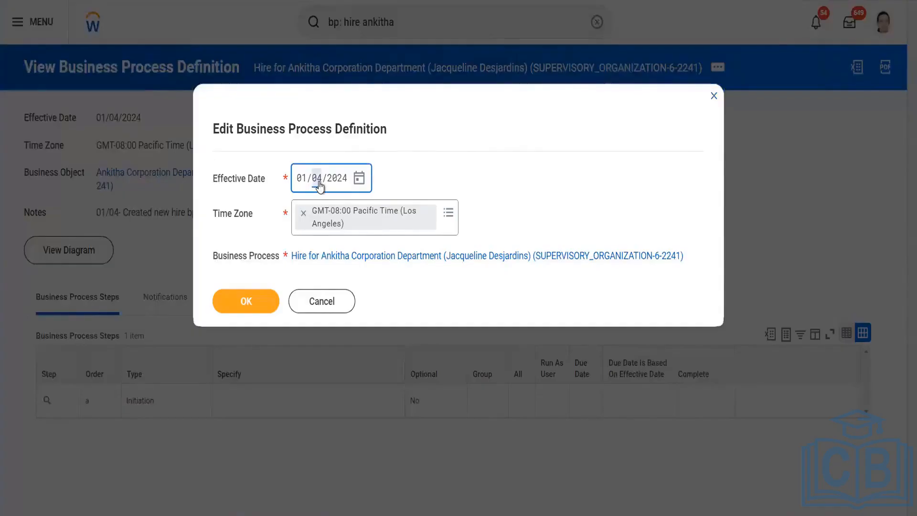
type("01")
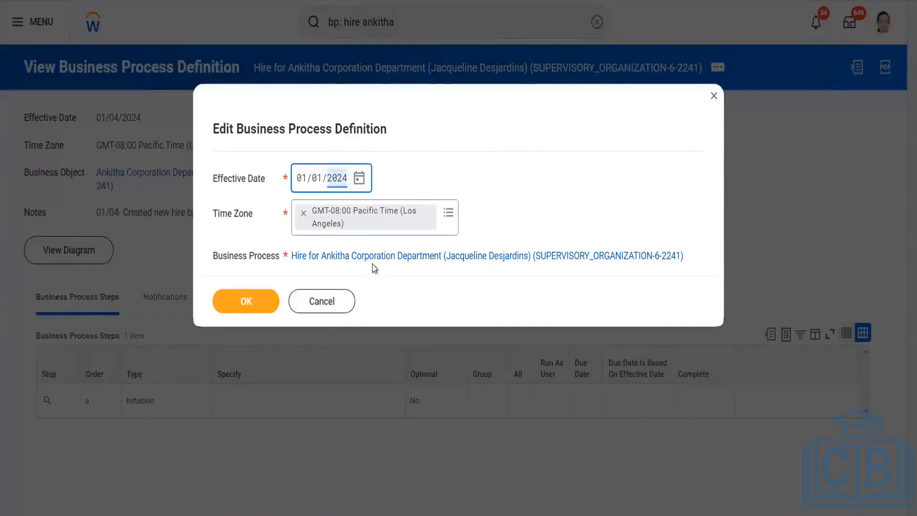
left_click(251, 305)
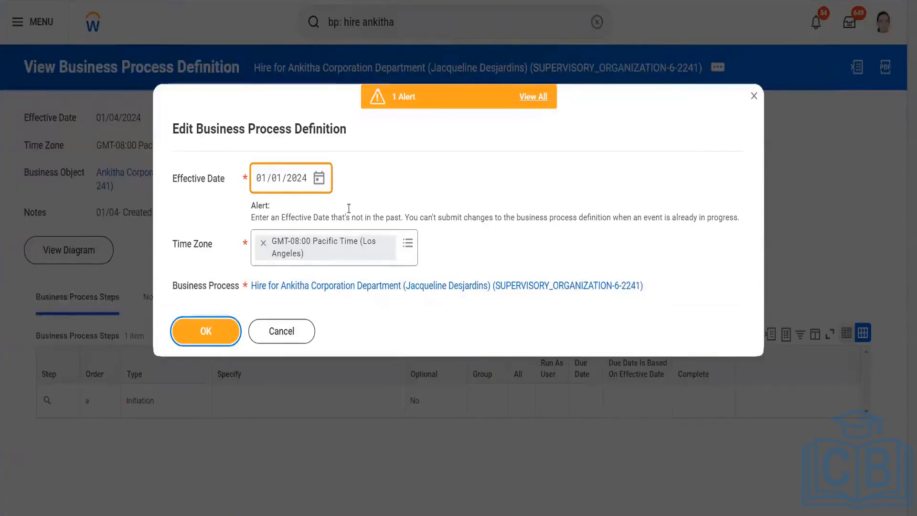
left_click(276, 182)
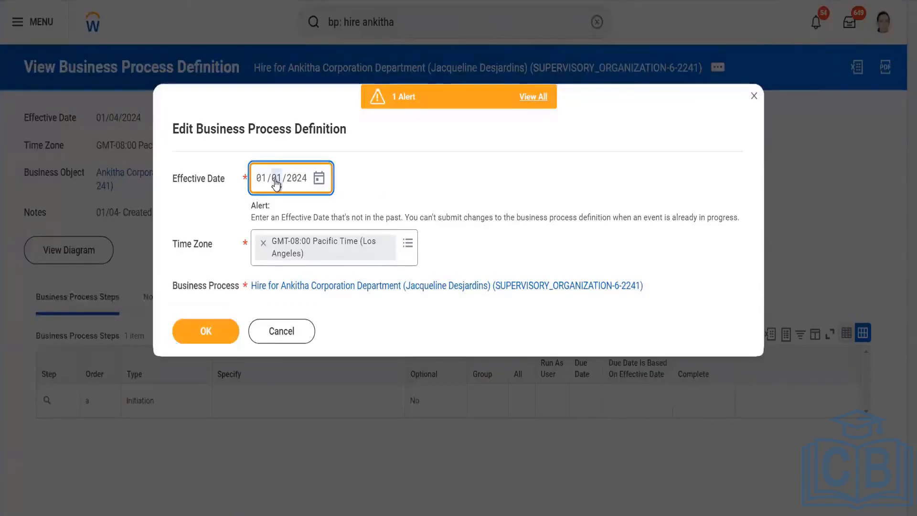
type("04")
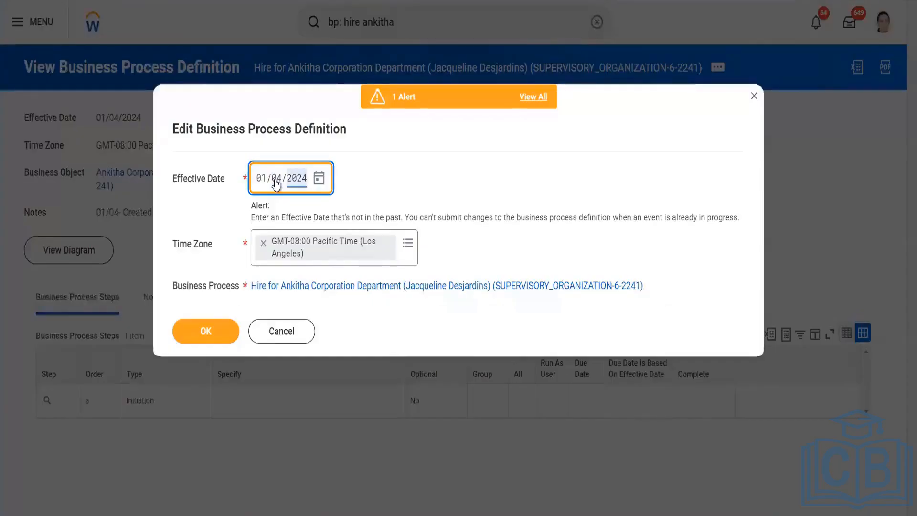
key("Return")
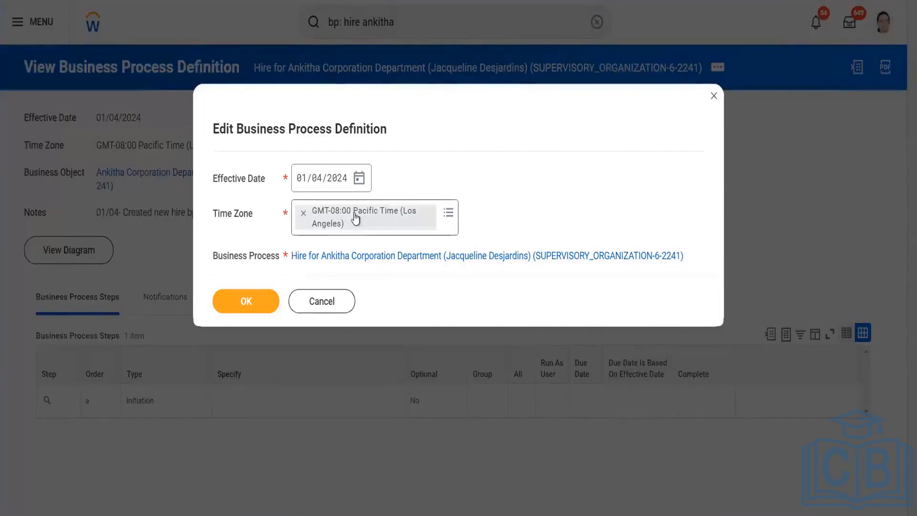
Step: Submit the effective date 01/01/2024 again, view the full alert details and close them
left_click(317, 180)
type("01")
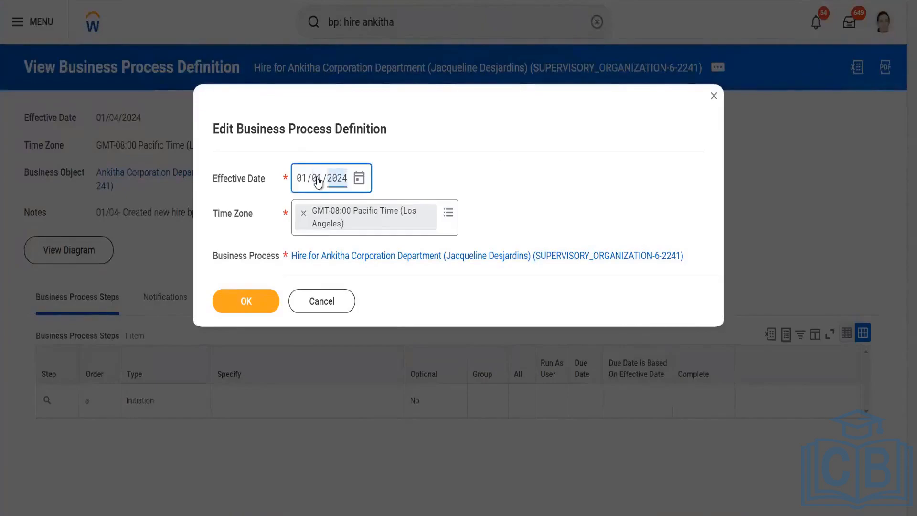
left_click(245, 301)
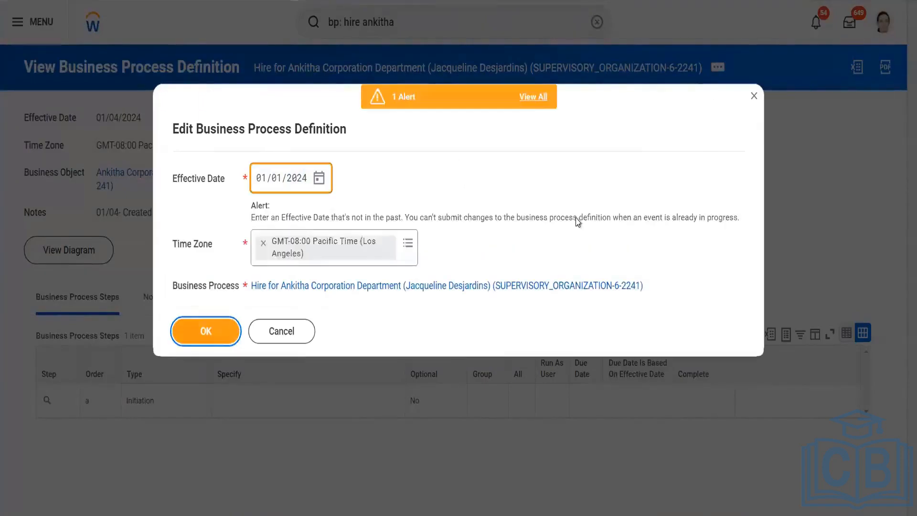
left_click(537, 104)
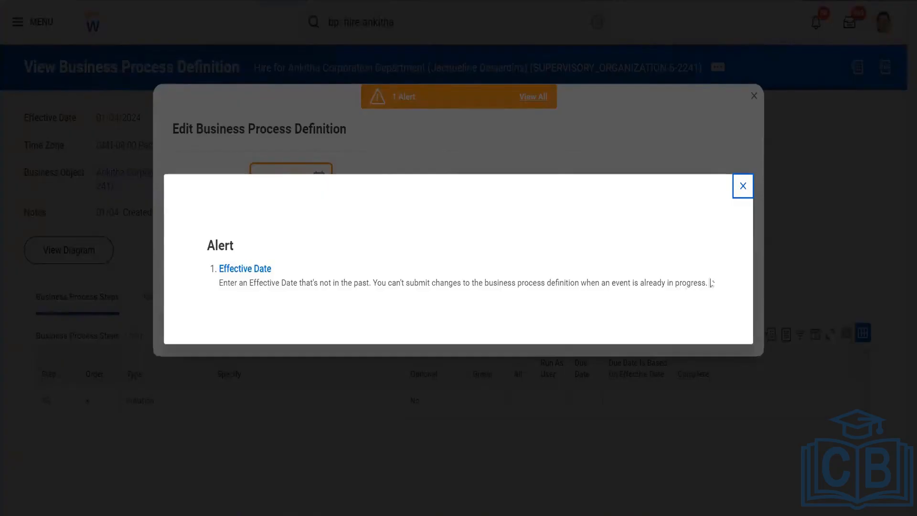
left_click(742, 186)
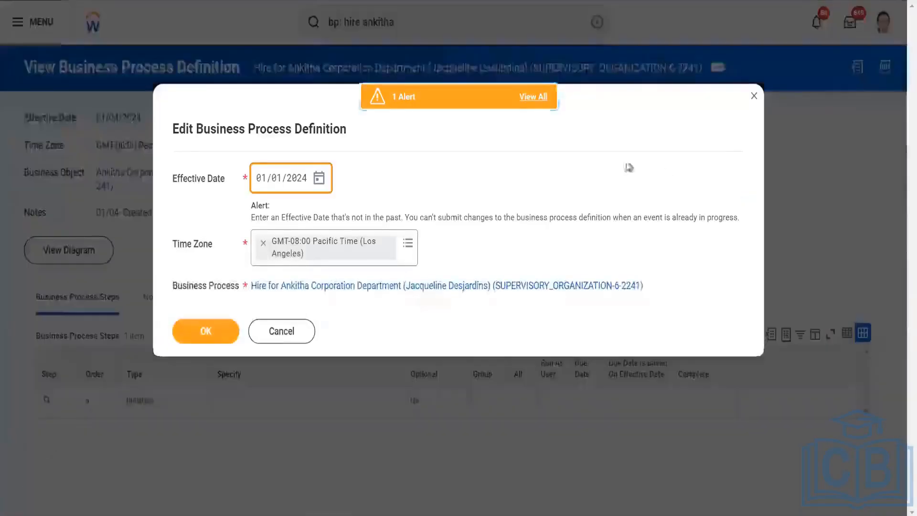
Step: Set the effective date to 01/04/2024 and open the Hire definition for editing at its Business Process Steps
left_click(277, 178)
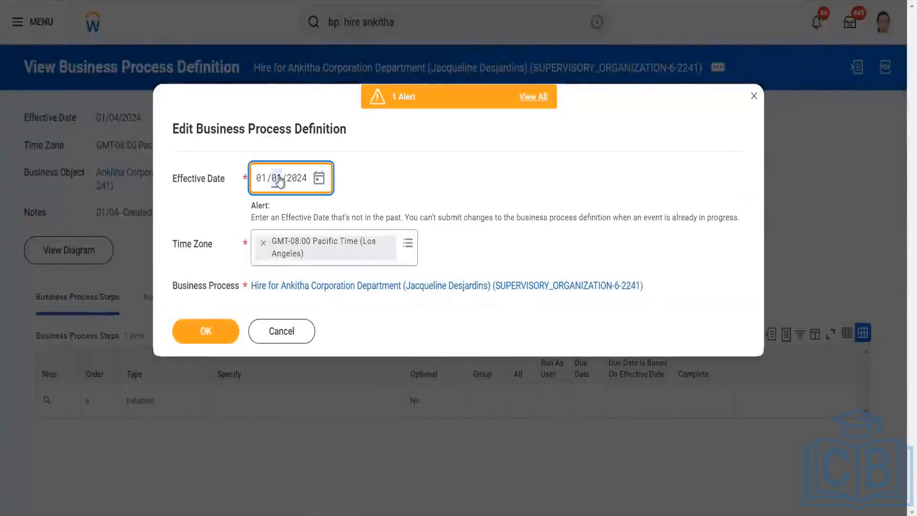
type("0")
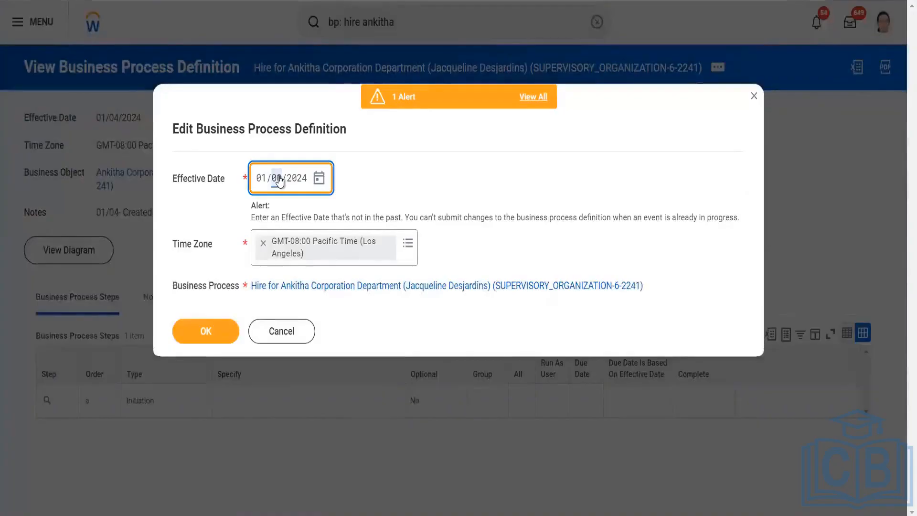
type("4")
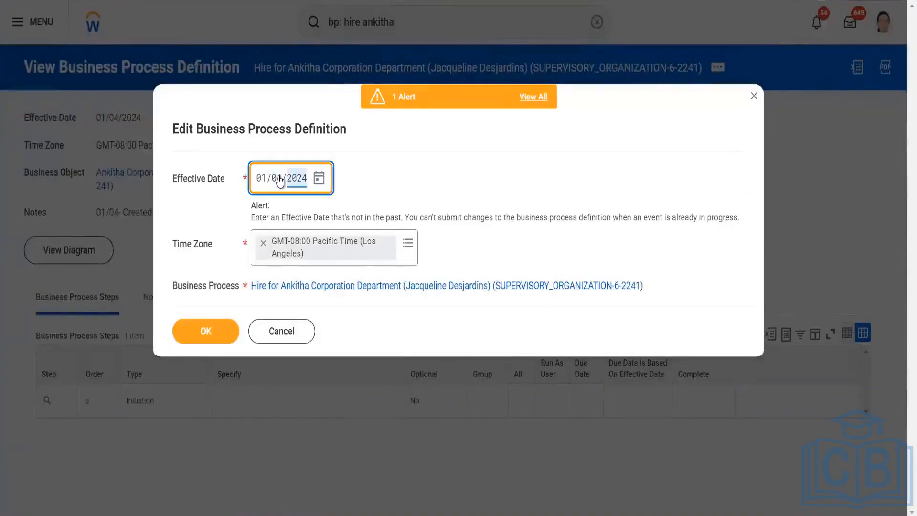
left_click(426, 181)
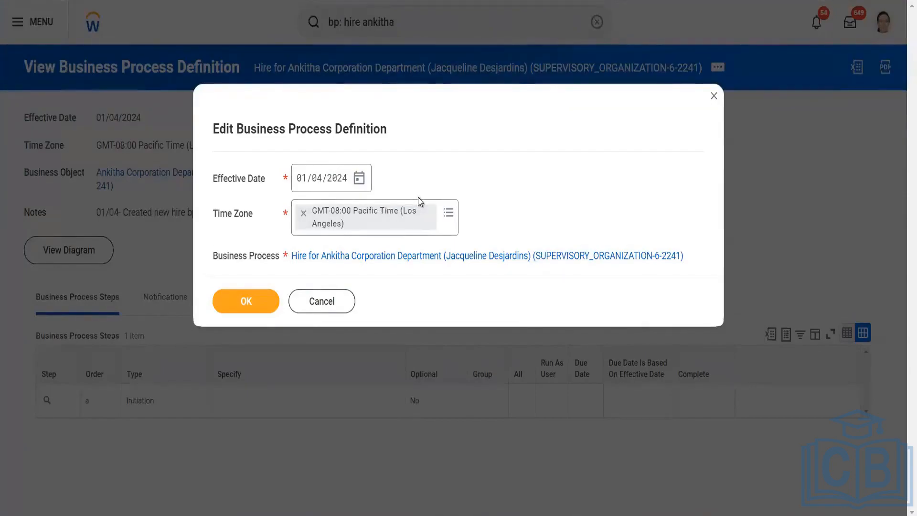
left_click(261, 306)
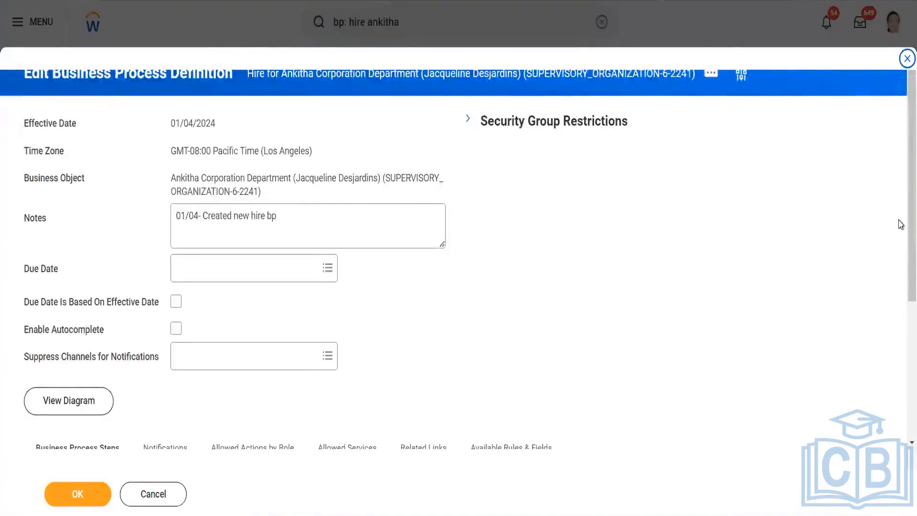
scroll(901, 220, "down", 3)
scroll(900, 228, "down", 3)
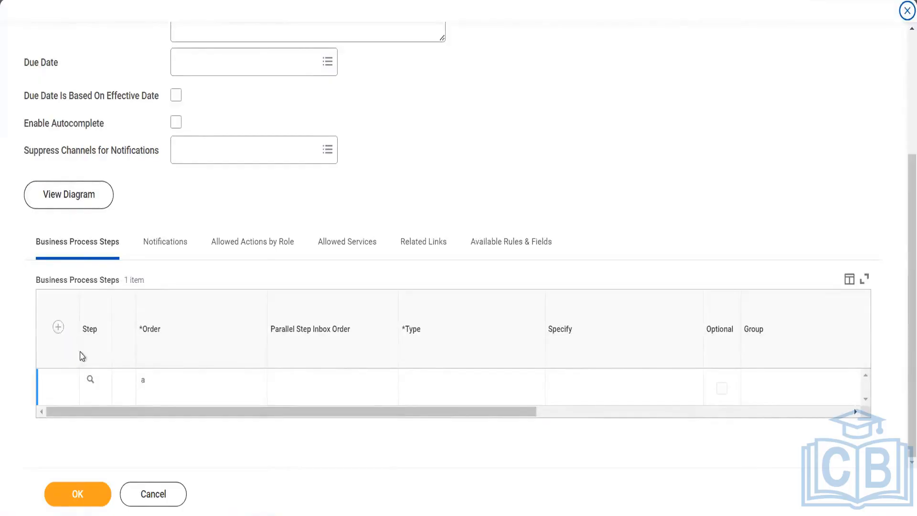
Step: Add a new row to the Business Process Steps and check the step requirements table in Word
left_click(58, 329)
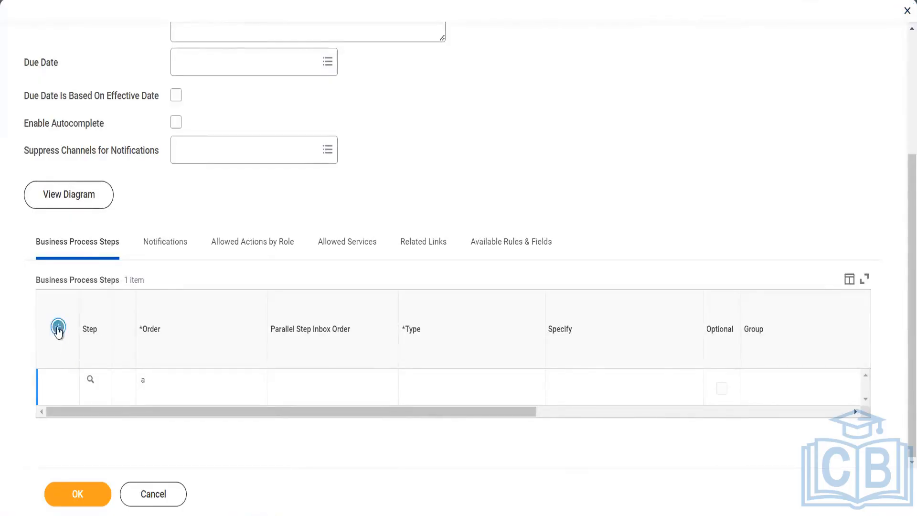
key("alt+Tab")
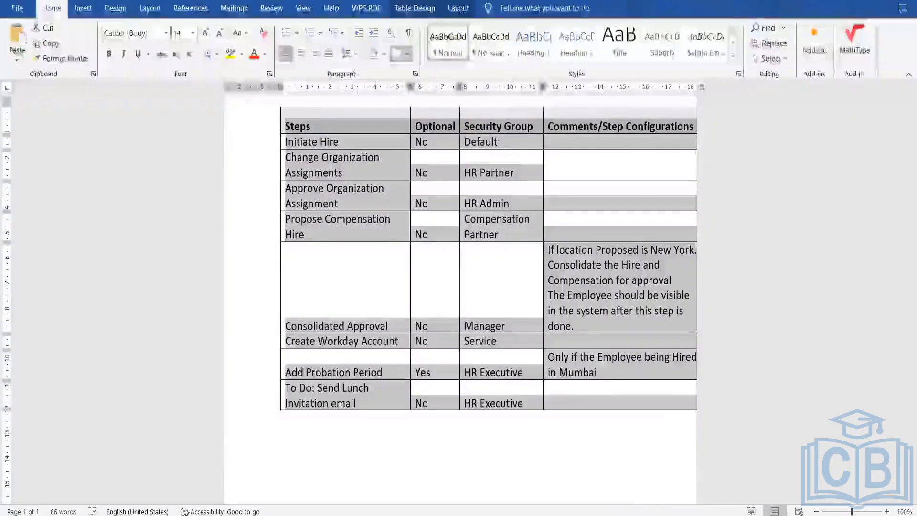
mouse_move(604, 514)
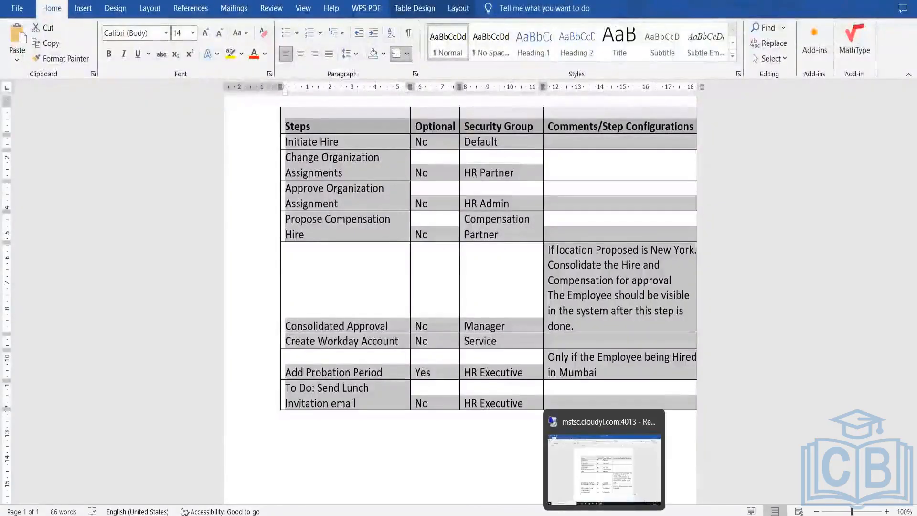
left_click(604, 515)
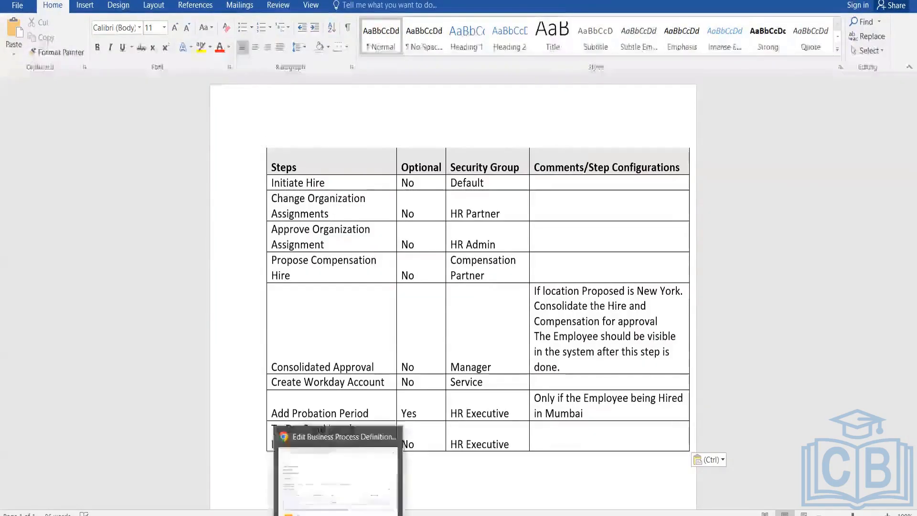
key("alt+Tab")
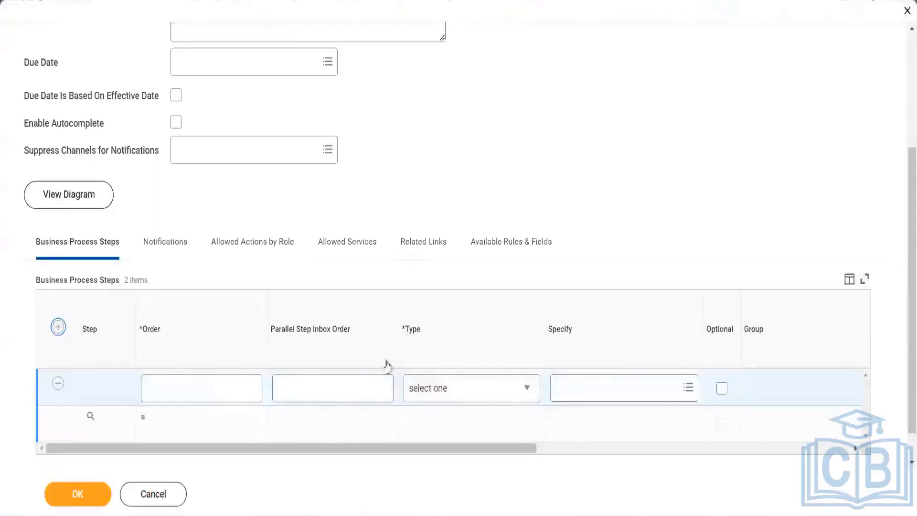
Step: Set the new business process step's order to b and its type to Action
left_click(174, 385)
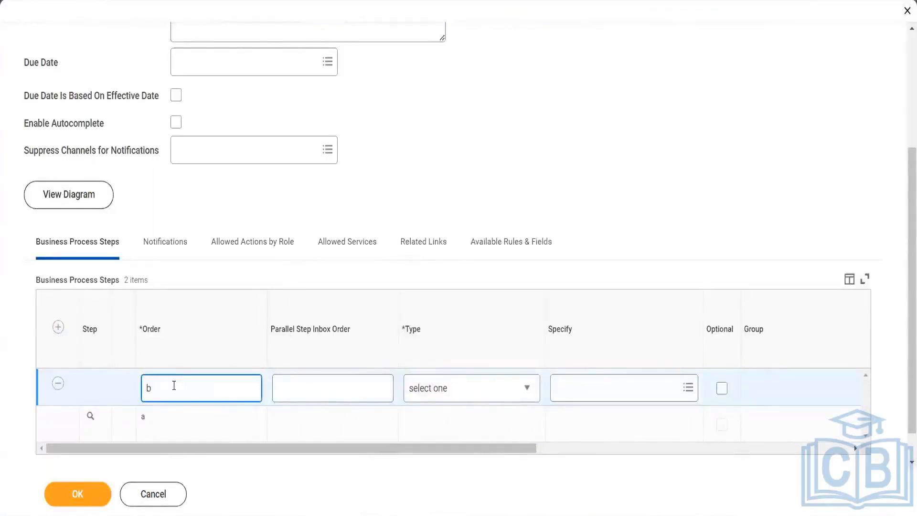
key("Tab")
key("Tab")
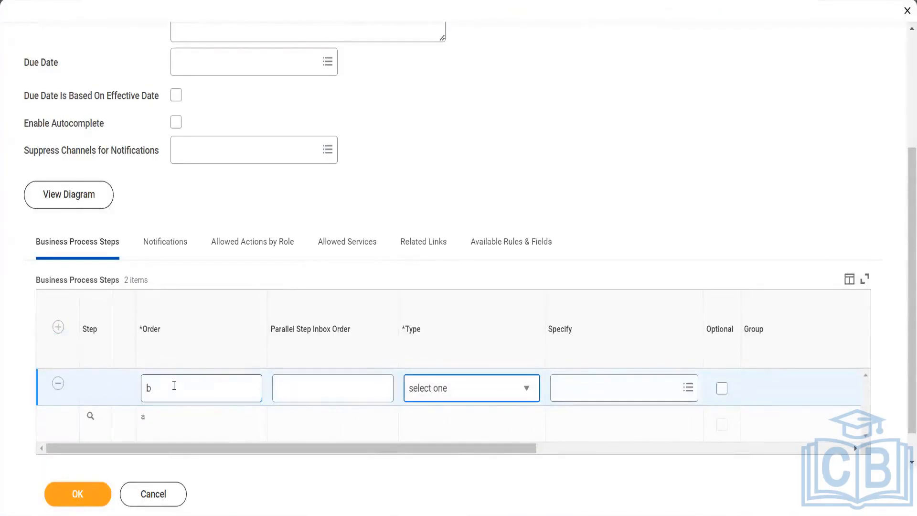
key("a")
key("Tab")
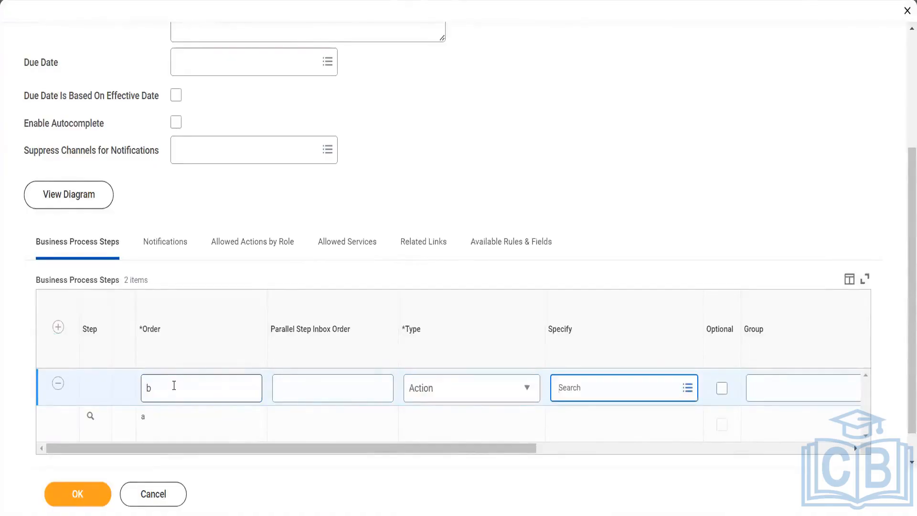
Step: Search for "change" actions and specify Change Organization Assignments for step b
type("chnage")
key("BackSpace")
key("BackSpace")
key("BackSpace")
type("ange")
key("Return")
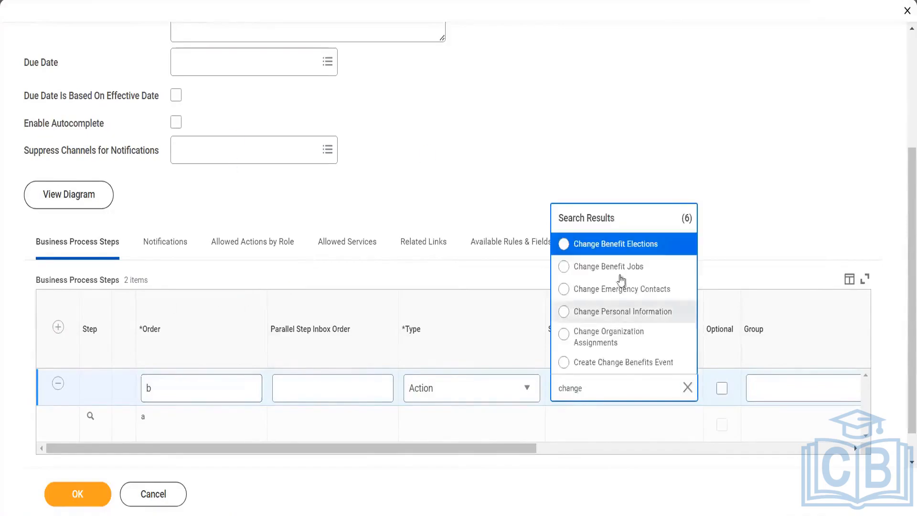
left_click(582, 345)
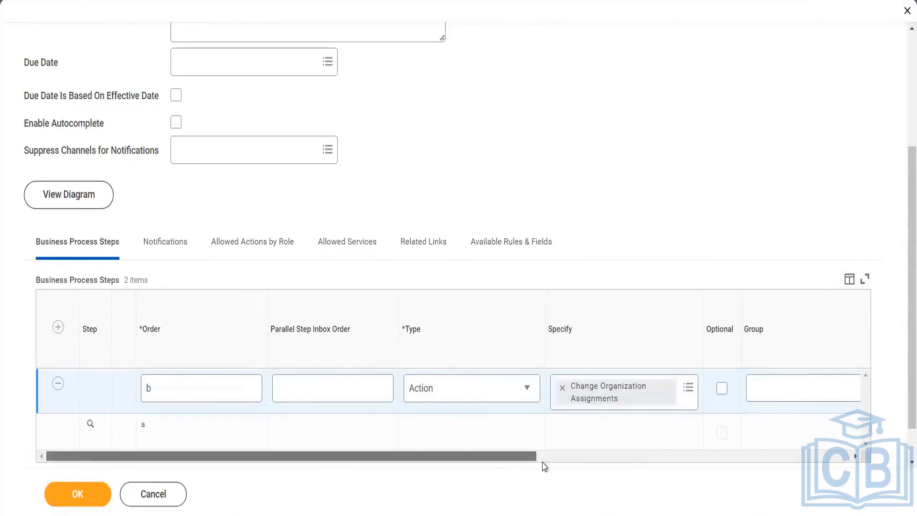
Step: Assign the HR Partner group to the Change Organization Assignments step and view that security group's details
left_click_drag(534, 456, 607, 457)
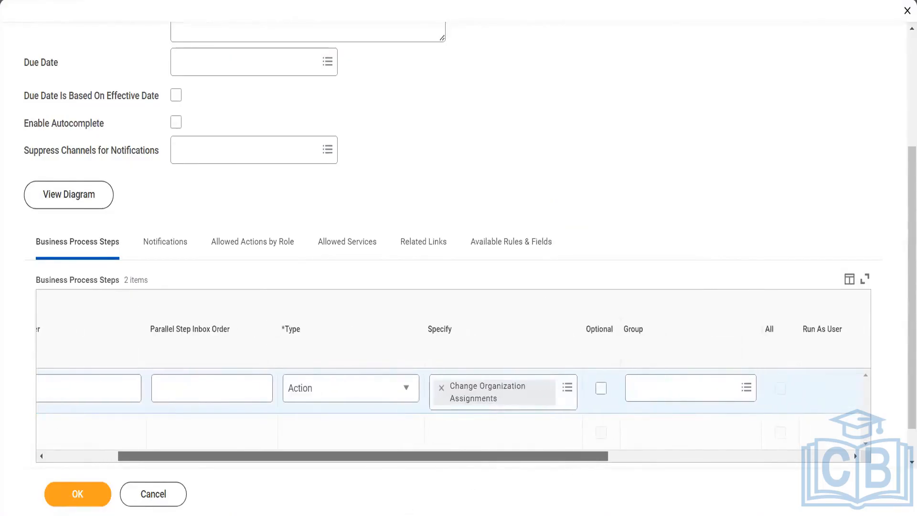
left_click(662, 387)
type("hr partner")
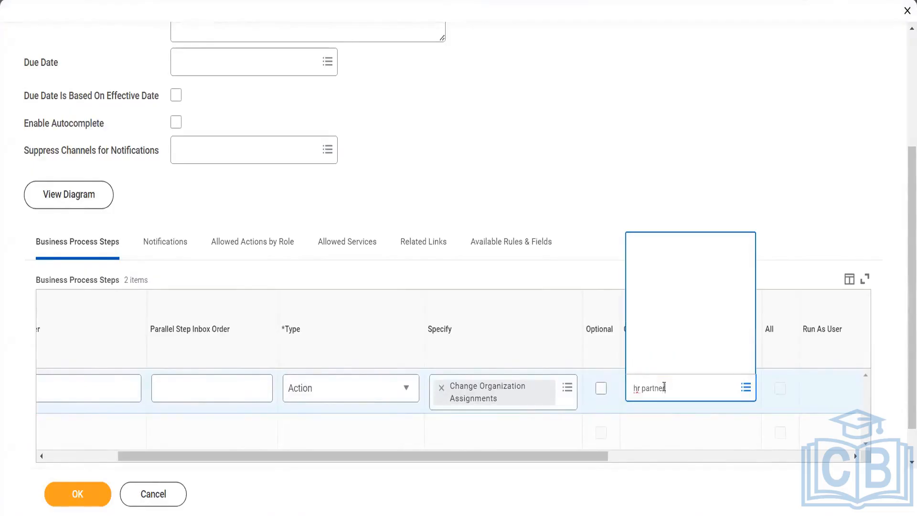
left_click(663, 311)
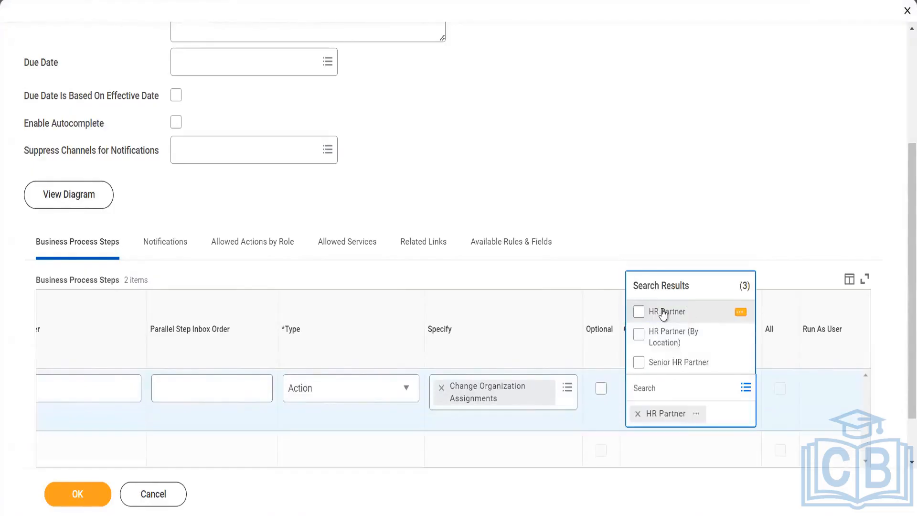
left_click(740, 313)
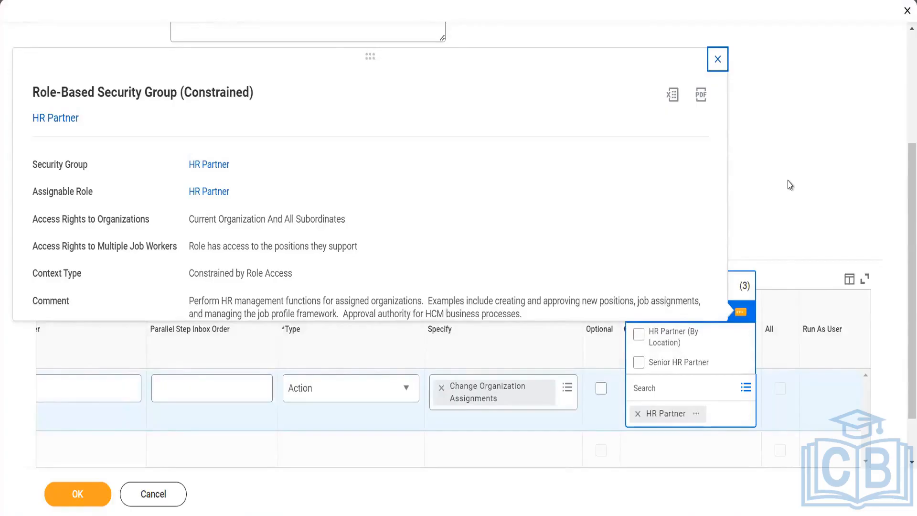
left_click(726, 208)
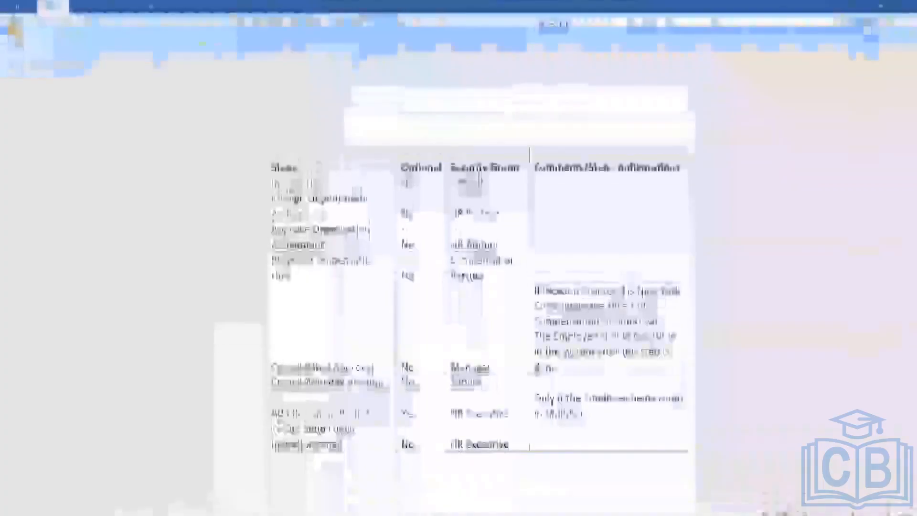
Step: In the Word table, move "If location Proposed is New York." from the Consolidated Approval comments to the Change Organization Assignments comments
left_click(604, 180)
left_click(573, 205)
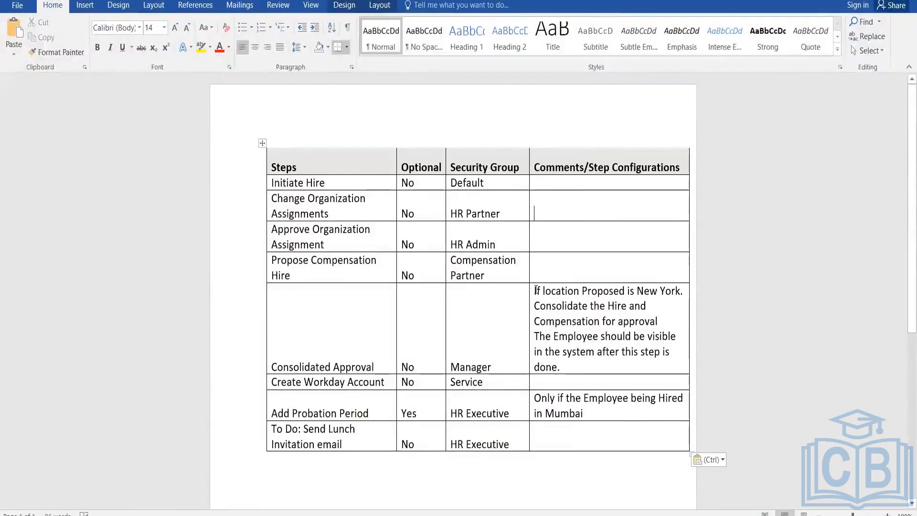
left_click_drag(535, 290, 678, 290)
key("ctrl+c")
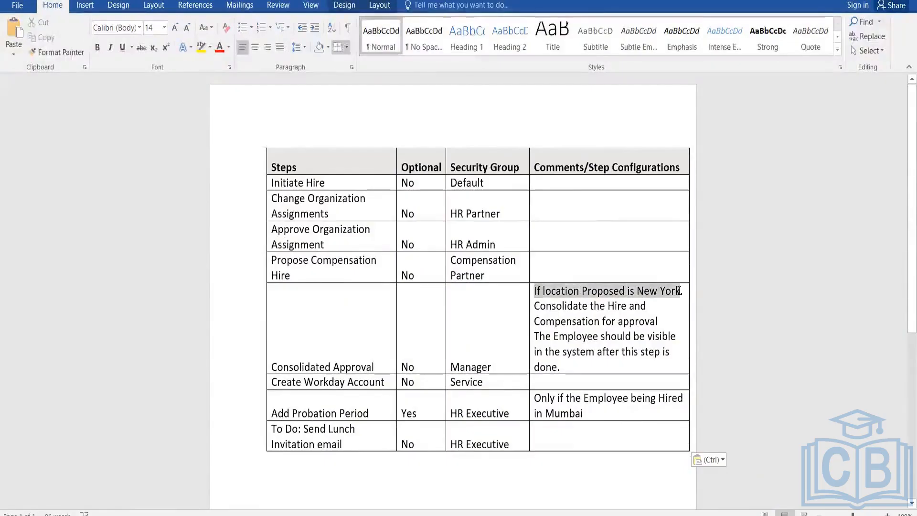
key("Delete")
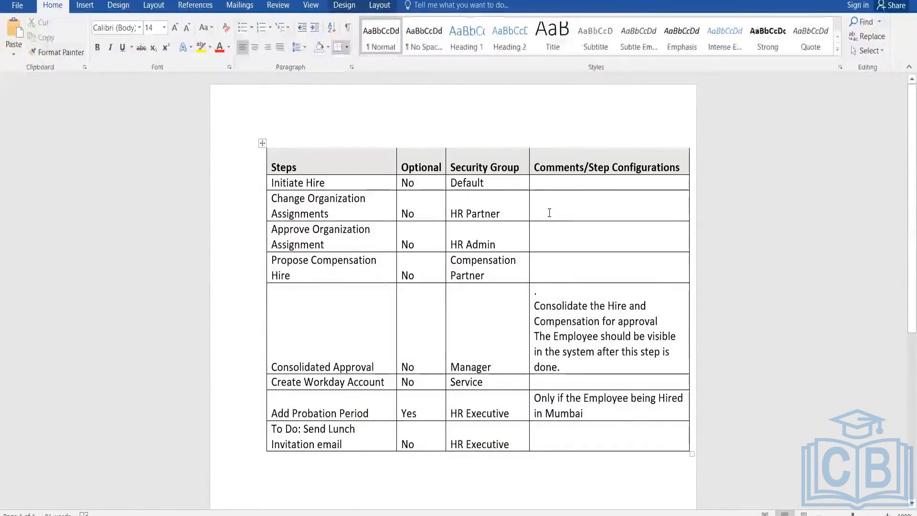
left_click(549, 212)
key("ctrl+v")
type(".")
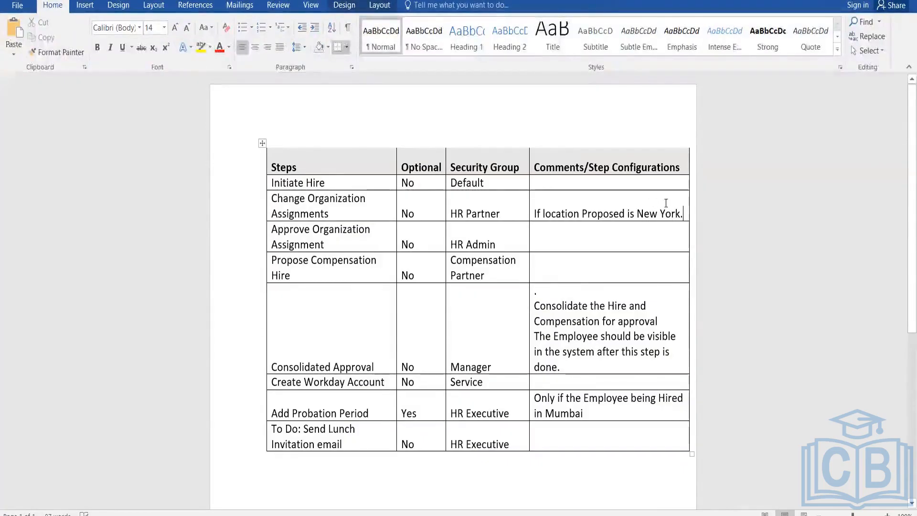
Step: Compare the New York location comment with the Change Organization Assignments step row in Workday
left_click_drag(683, 213, 533, 213)
left_click(306, 515)
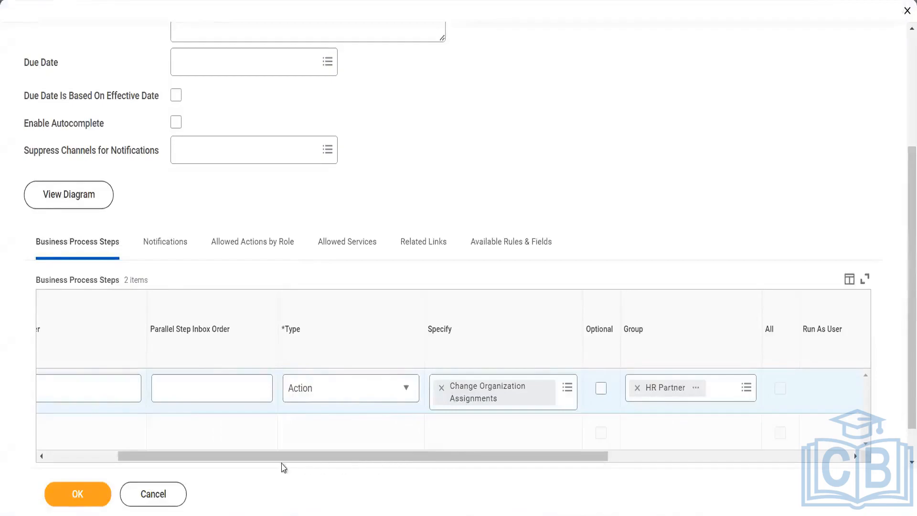
left_click_drag(281, 459, 232, 461)
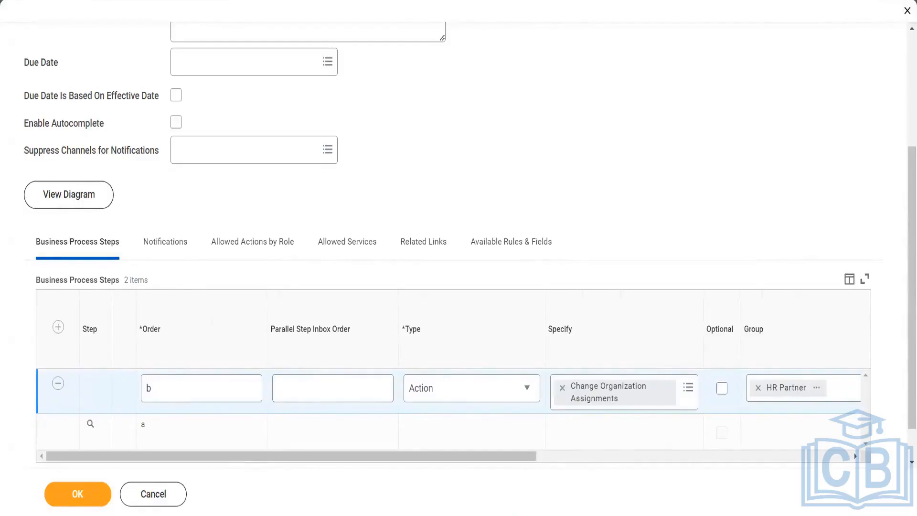
left_click(306, 515)
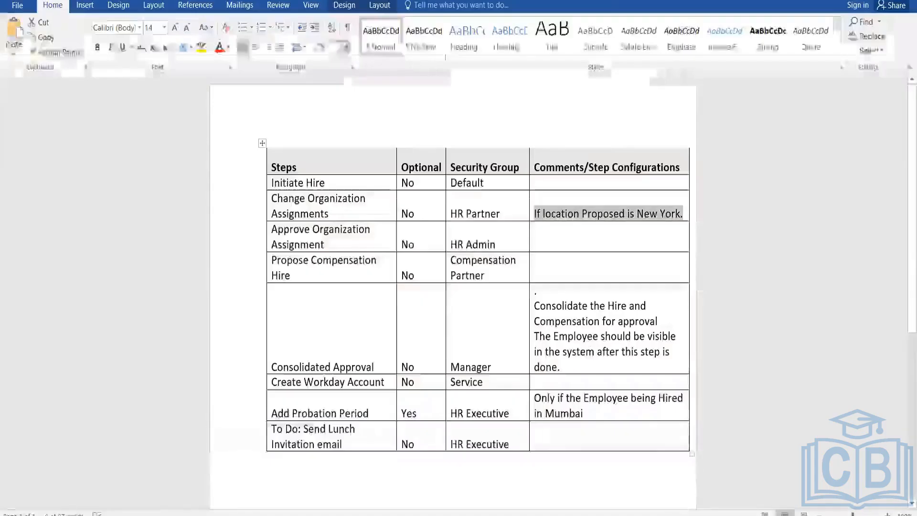
Step: Highlight the New York location comment in yellow in the Word table and return to the Hire definition in Workday
left_click(554, 207)
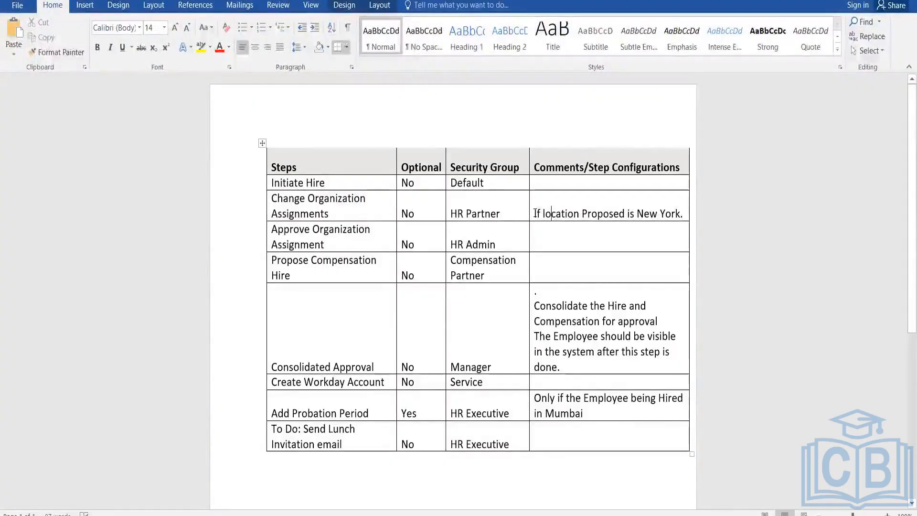
left_click_drag(533, 213, 684, 213)
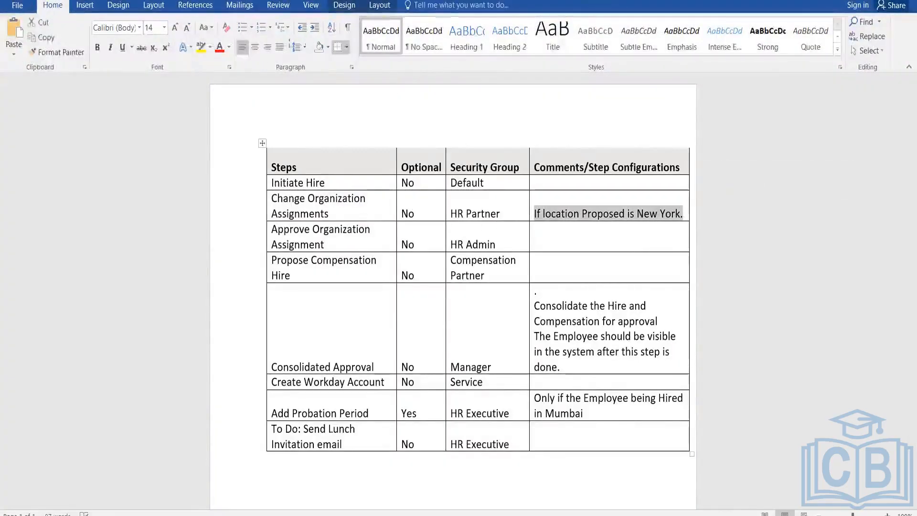
left_click(201, 47)
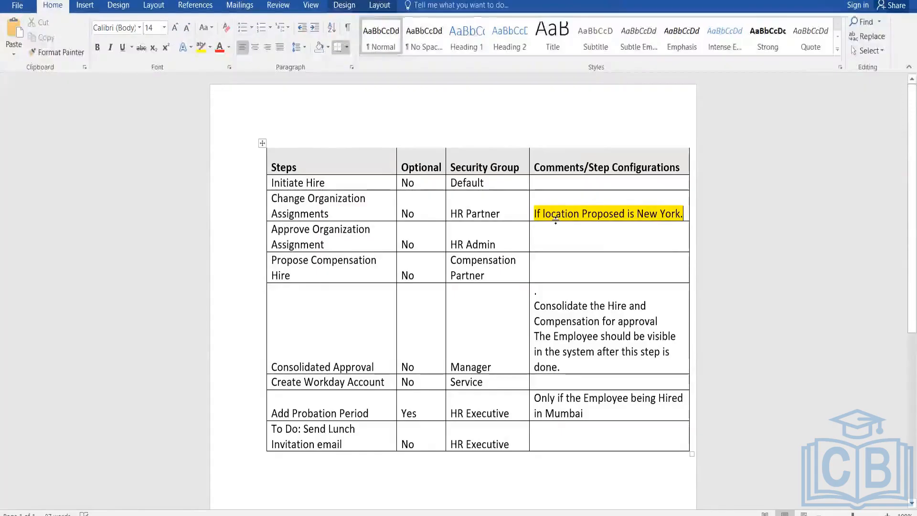
left_click(113, 512)
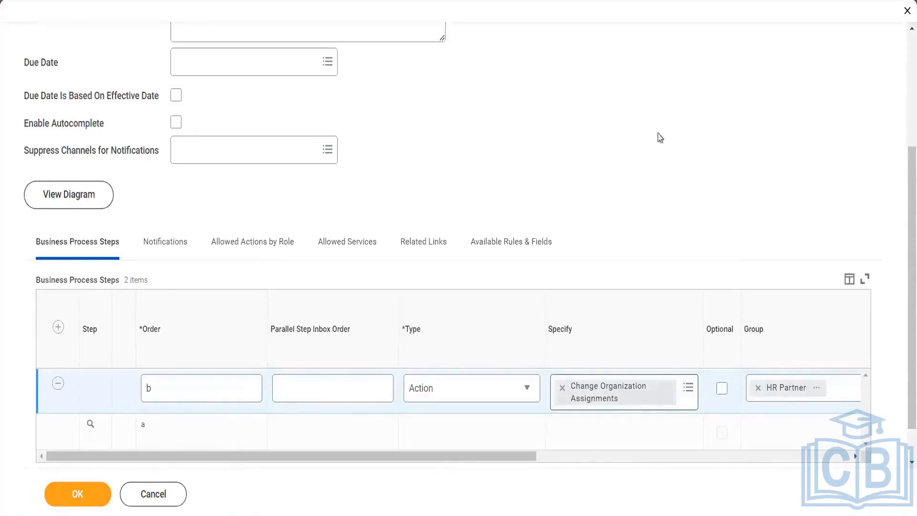
key("alt+Tab")
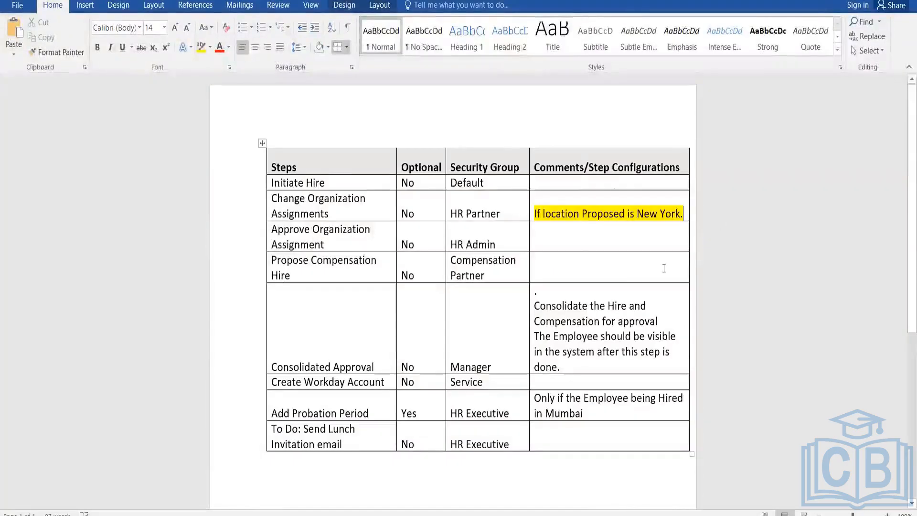
key("alt+Tab")
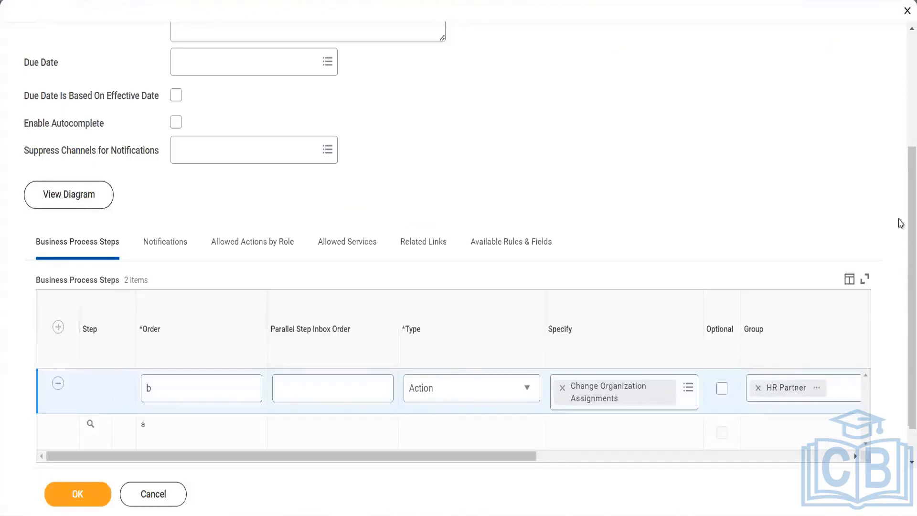
Step: Bring up the Business Process Configuration Options for Hire and locate the Change Organization Assignments task among the allowed actions
left_click_drag(899, 219, 900, 190)
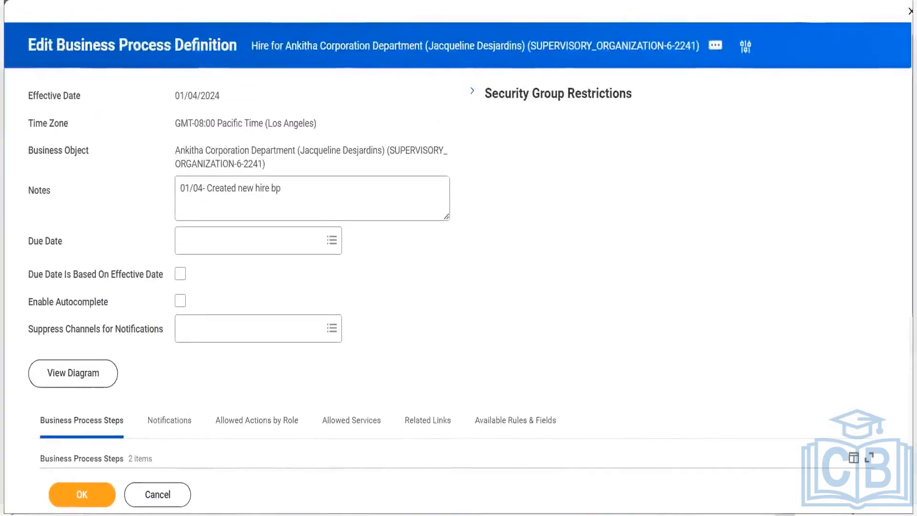
left_click(907, 10)
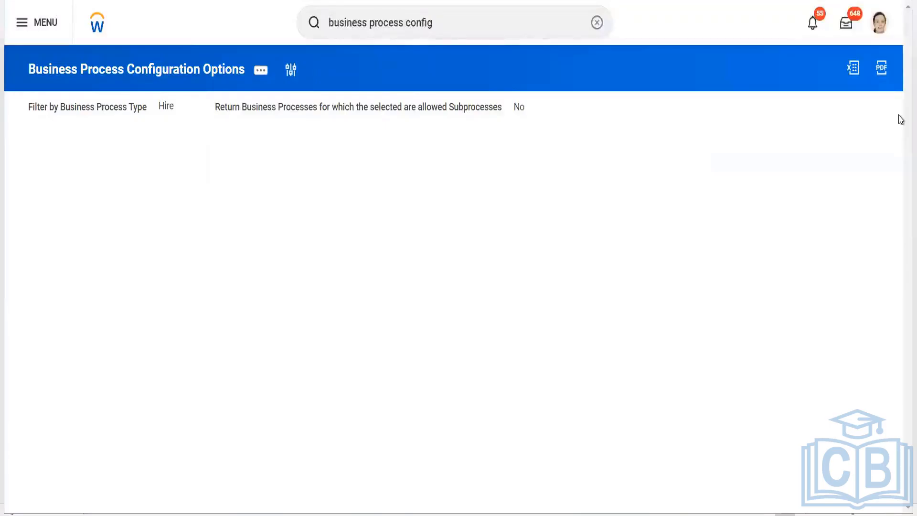
scroll(169, 415, "down", 2)
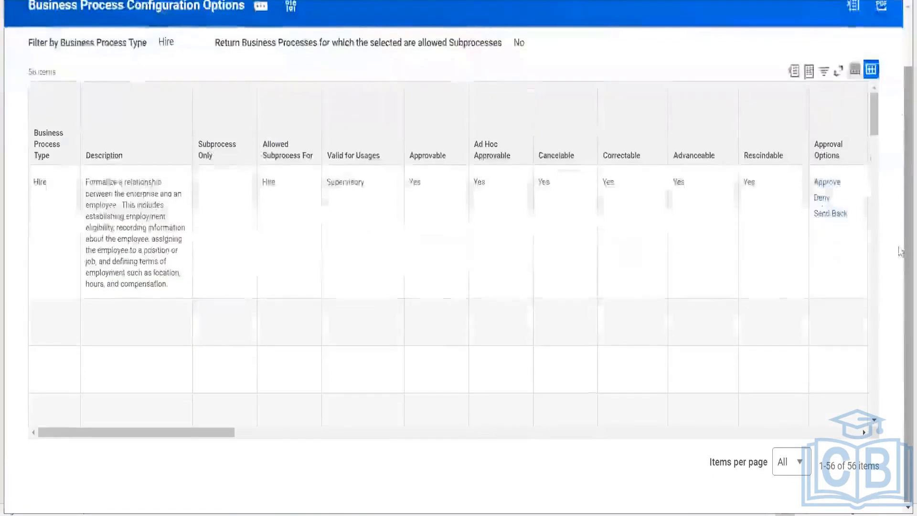
left_click_drag(168, 436, 640, 442)
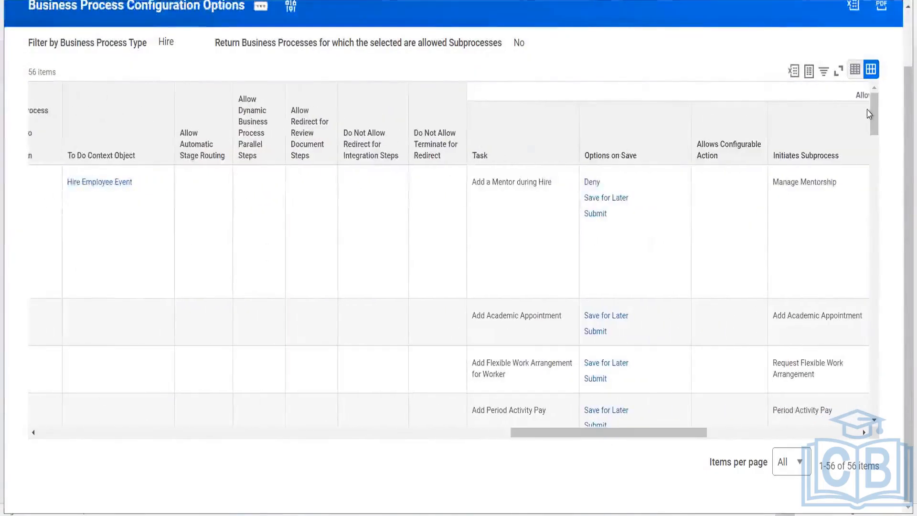
left_click_drag(875, 124, 876, 91)
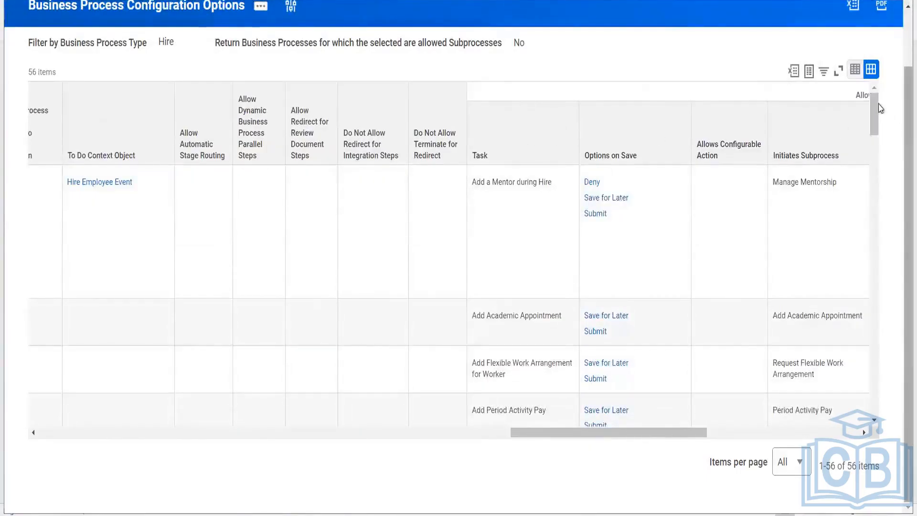
left_click_drag(874, 114, 868, 201)
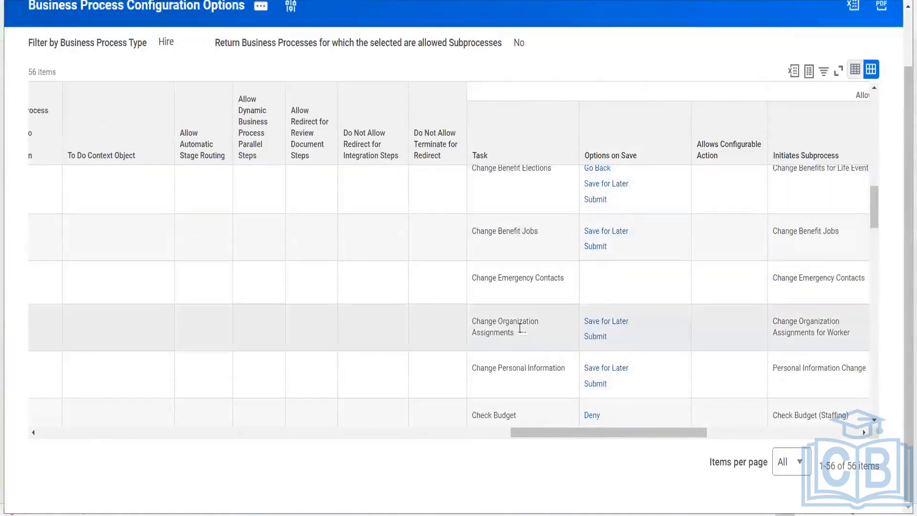
left_click(538, 338)
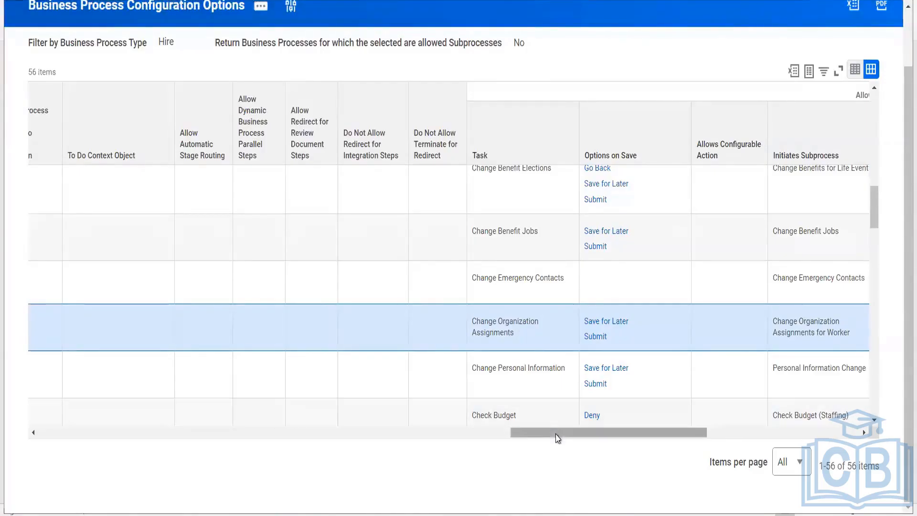
Step: Examine which subprocess the Change Organization Assignments task initiates in the allowed actions
right_click(526, 435)
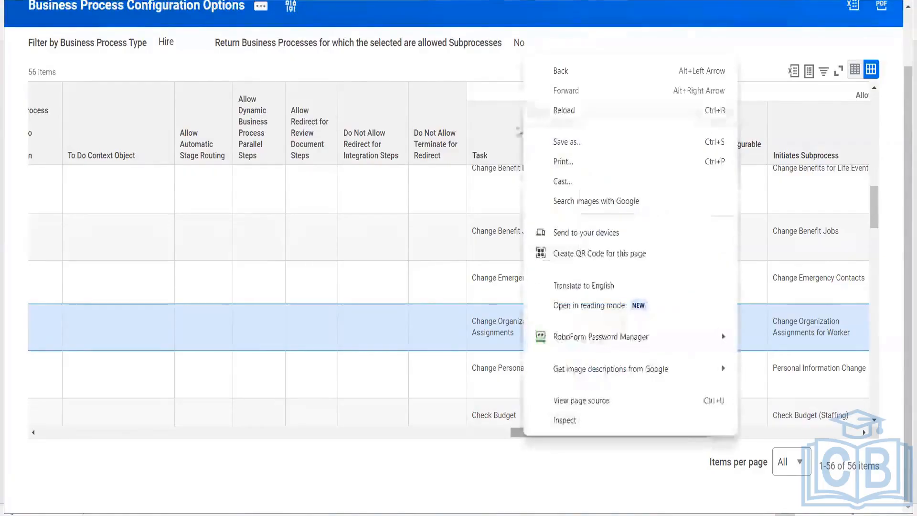
left_click(427, 273)
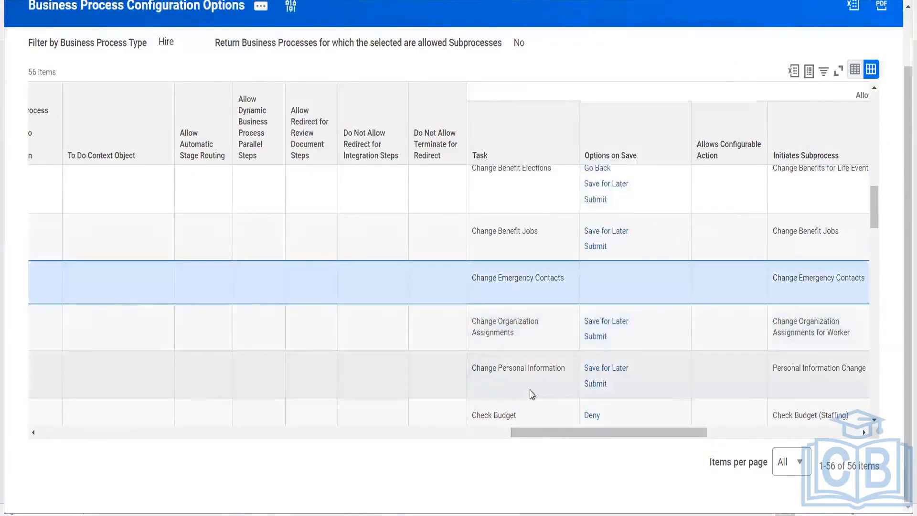
left_click_drag(540, 440, 561, 438)
left_click(449, 337)
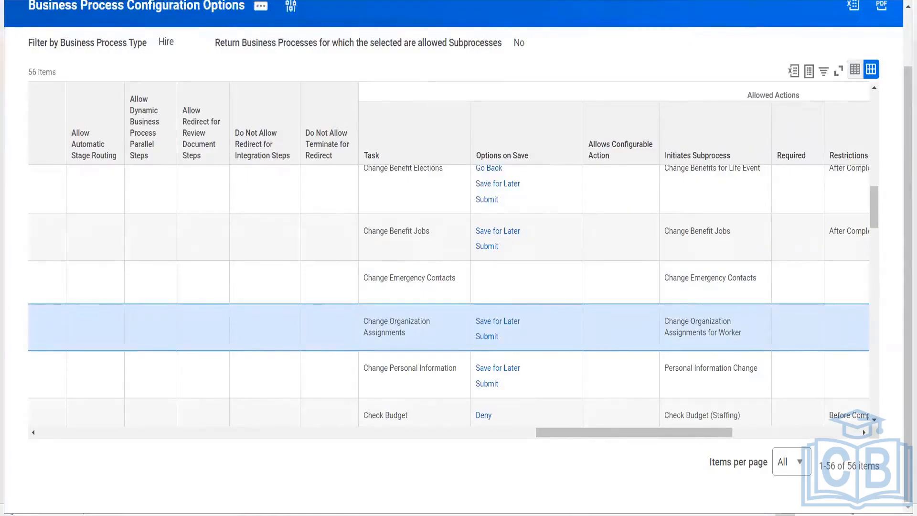
mouse_move(716, 345)
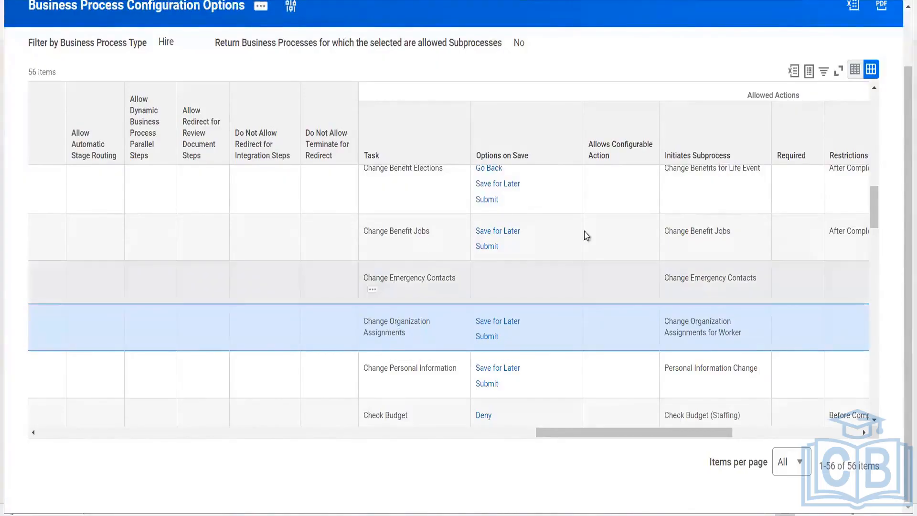
mouse_move(685, 329)
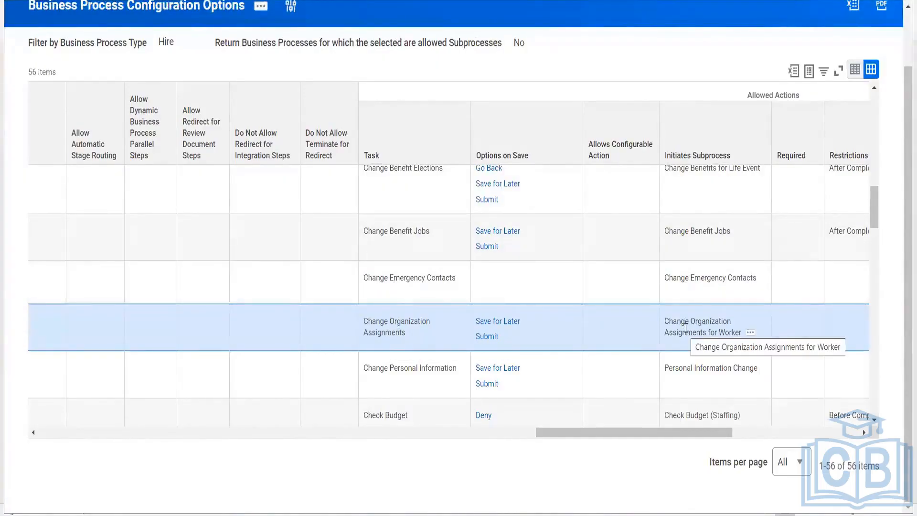